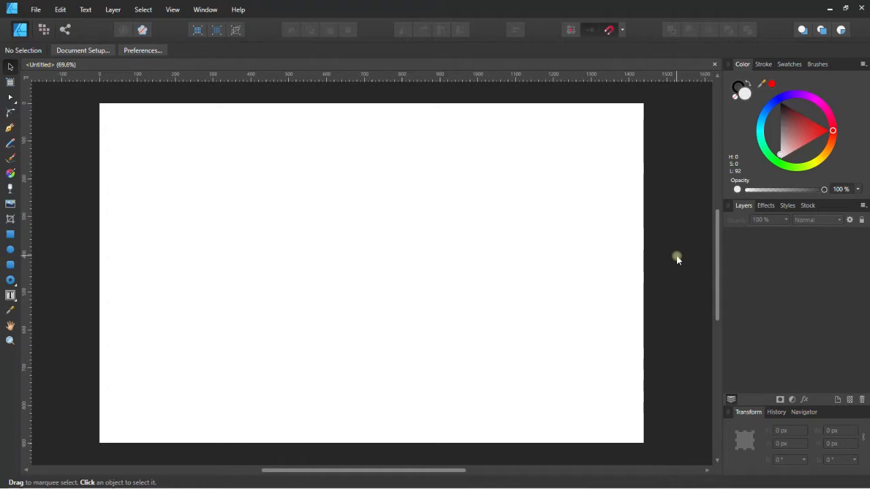
Start a new document from the Social Media Square Post web preset, 1080 x 1080.
{"action": "left_click", "coordinate": [35, 10]}
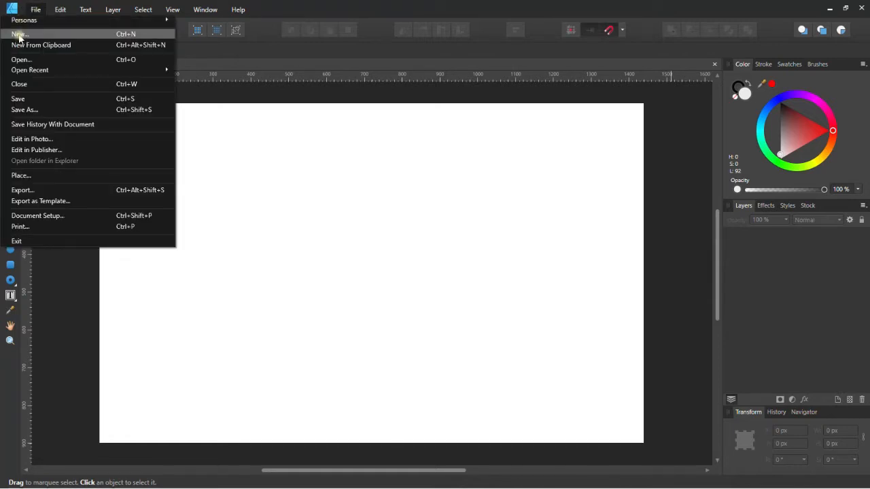
{"action": "left_click", "coordinate": [21, 35]}
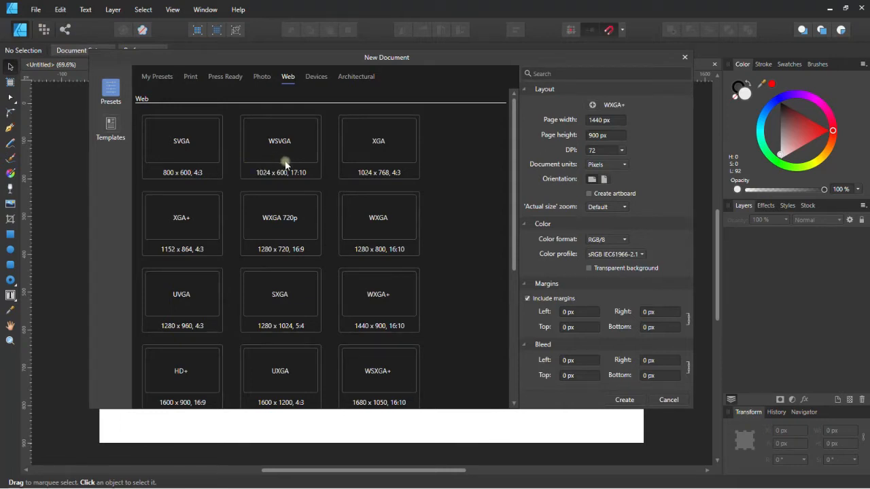
{"action": "scroll", "coordinate": [438, 203], "scroll_direction": "down", "scroll_amount": 3}
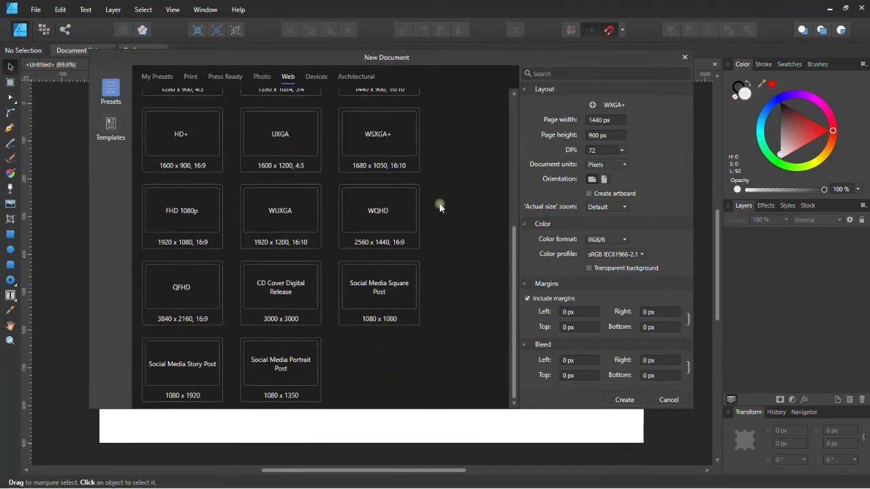
{"action": "scroll", "coordinate": [468, 251], "scroll_direction": "up", "scroll_amount": 3}
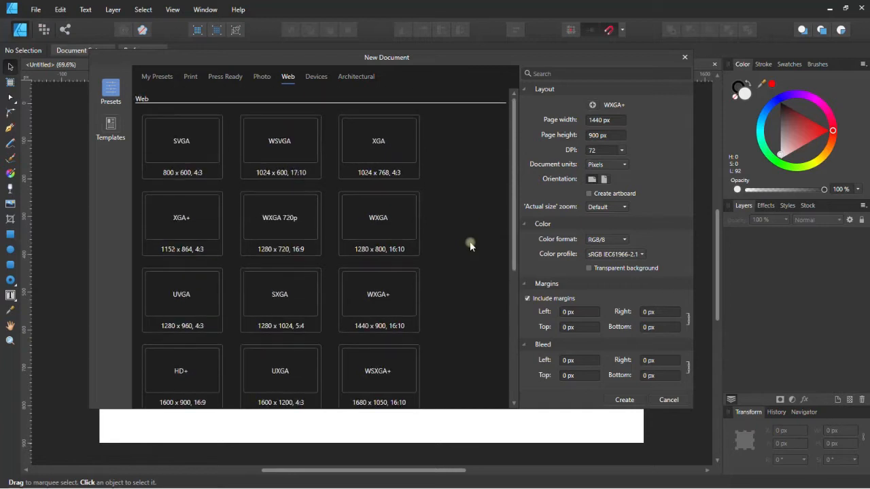
{"action": "scroll", "coordinate": [469, 234], "scroll_direction": "down", "scroll_amount": 3}
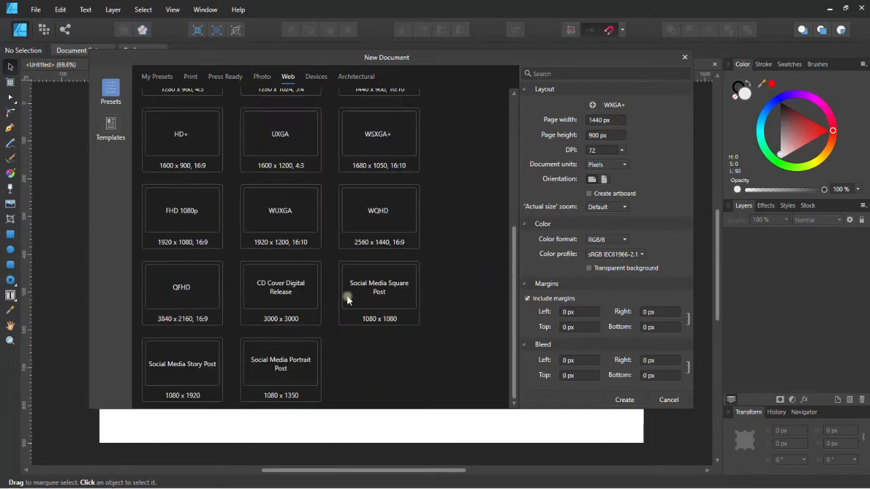
{"action": "left_click", "coordinate": [361, 295]}
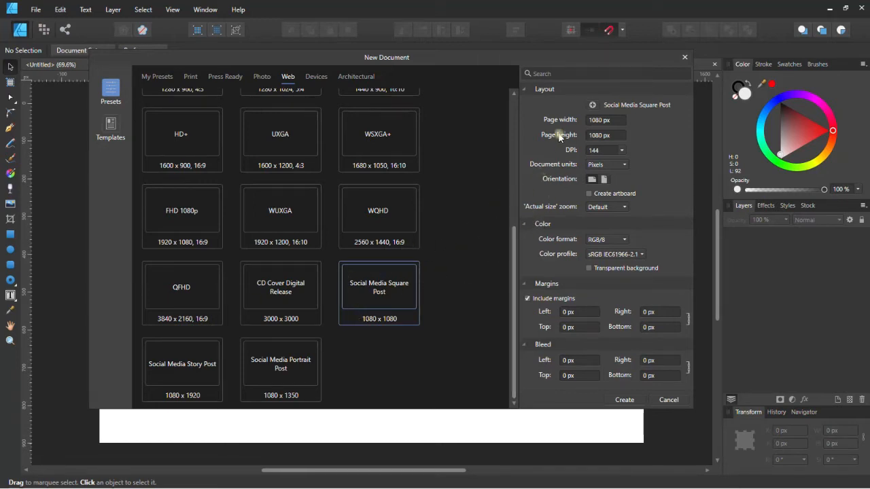
Review the preset's page width, height, DPI and colour format, and look through the saved custom presets.
{"action": "left_click", "coordinate": [619, 120]}
{"action": "left_click", "coordinate": [611, 135]}
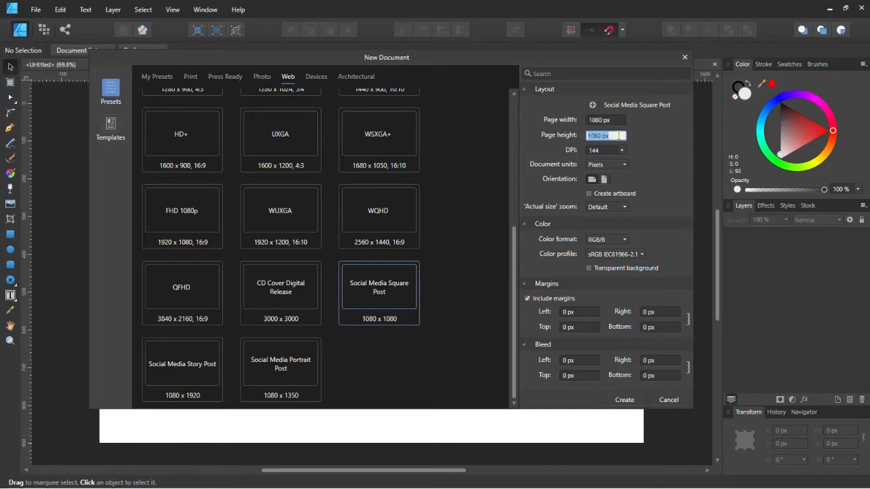
{"action": "left_click", "coordinate": [615, 120]}
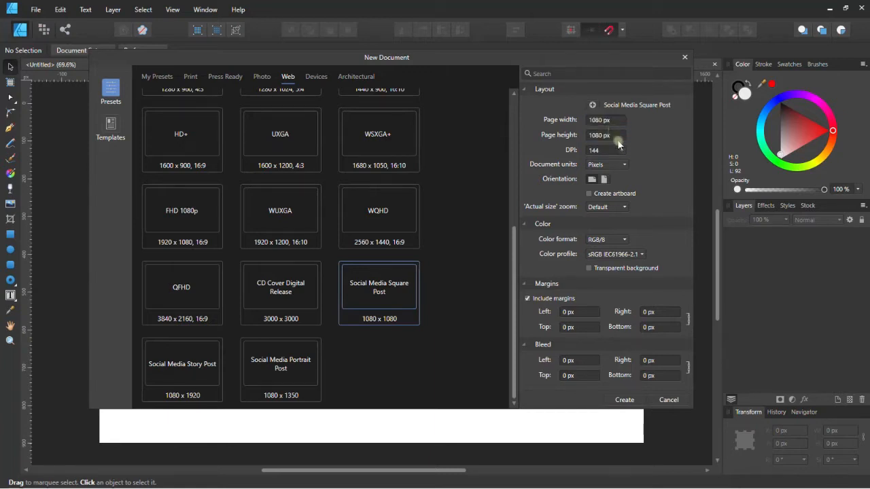
{"action": "left_click", "coordinate": [613, 135]}
{"action": "left_click", "coordinate": [611, 151]}
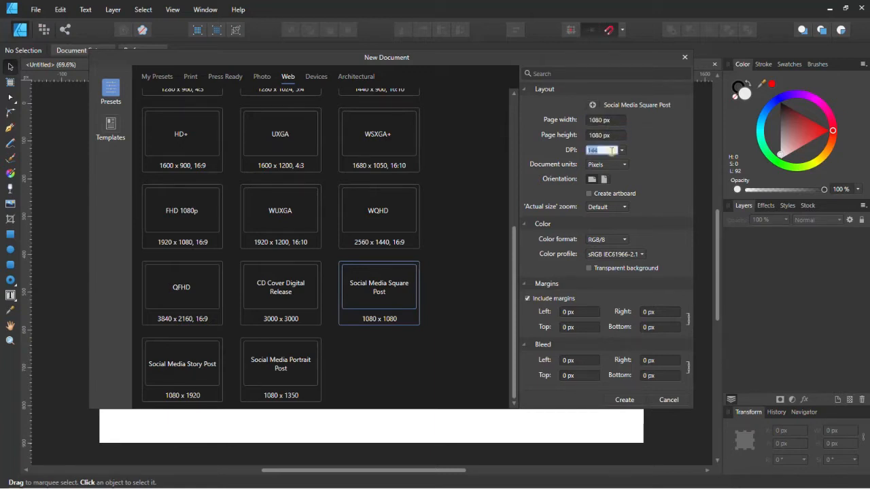
{"action": "left_click", "coordinate": [596, 240]}
{"action": "left_click", "coordinate": [542, 183]}
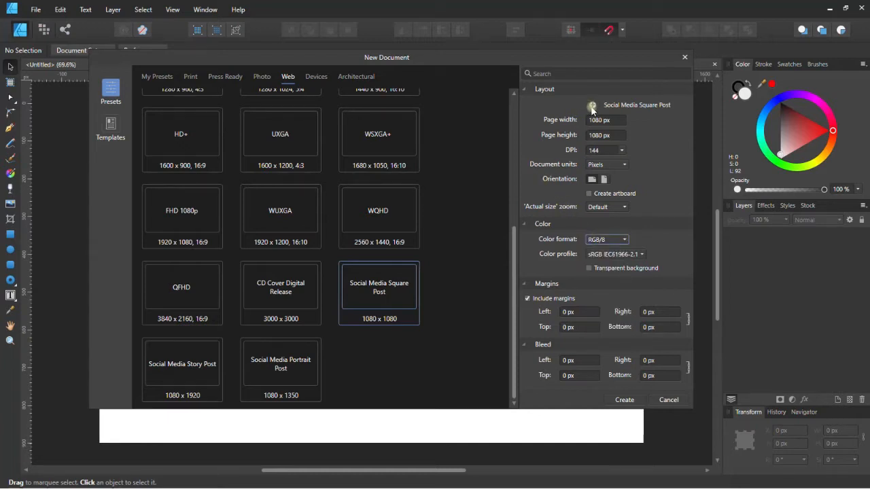
{"action": "left_click", "coordinate": [155, 78]}
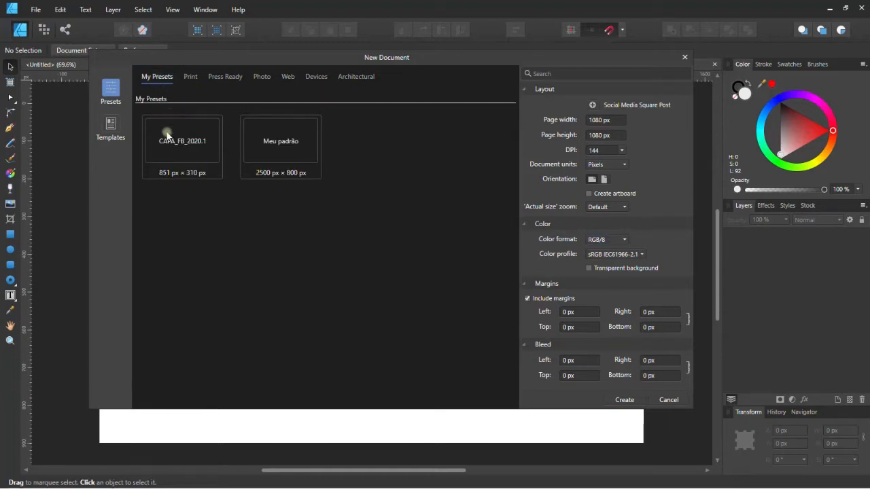
{"action": "left_click", "coordinate": [288, 77]}
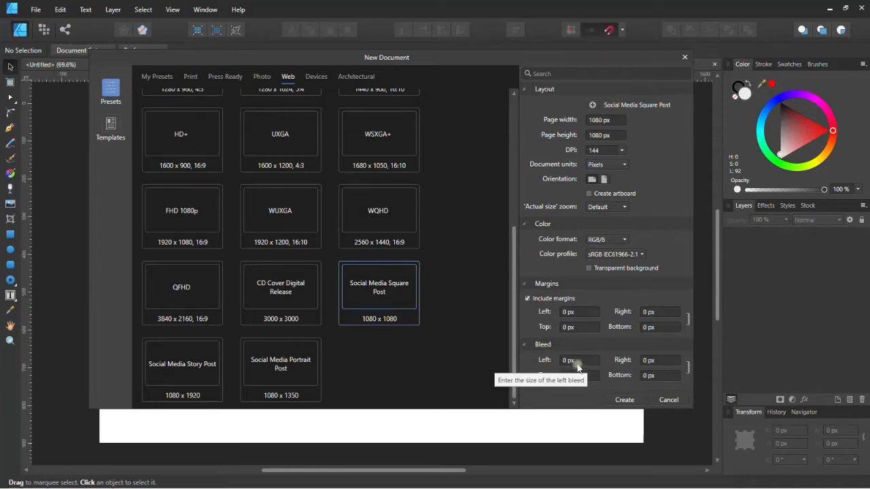
Set the new document's margins and bleed to 10 px on all sides.
{"action": "left_click", "coordinate": [577, 312]}
{"action": "type", "text": "10"}
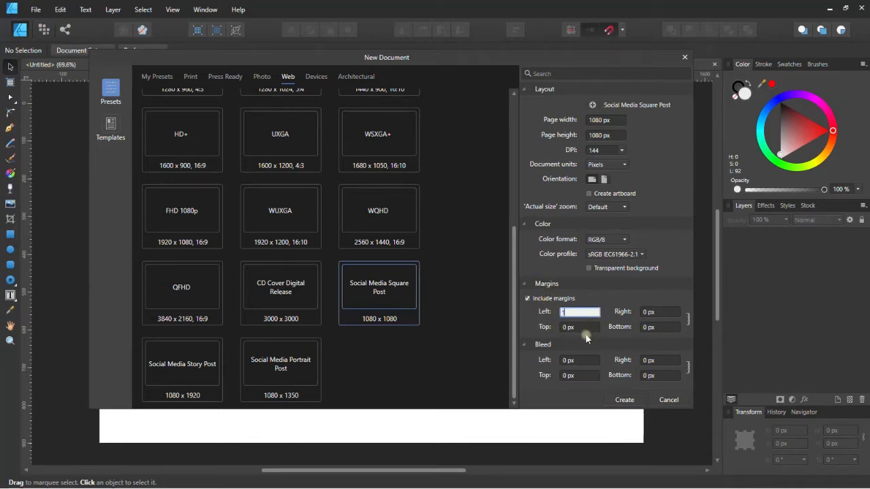
{"action": "left_click", "coordinate": [582, 328]}
{"action": "left_click", "coordinate": [579, 361]}
{"action": "type", "text": "10"}
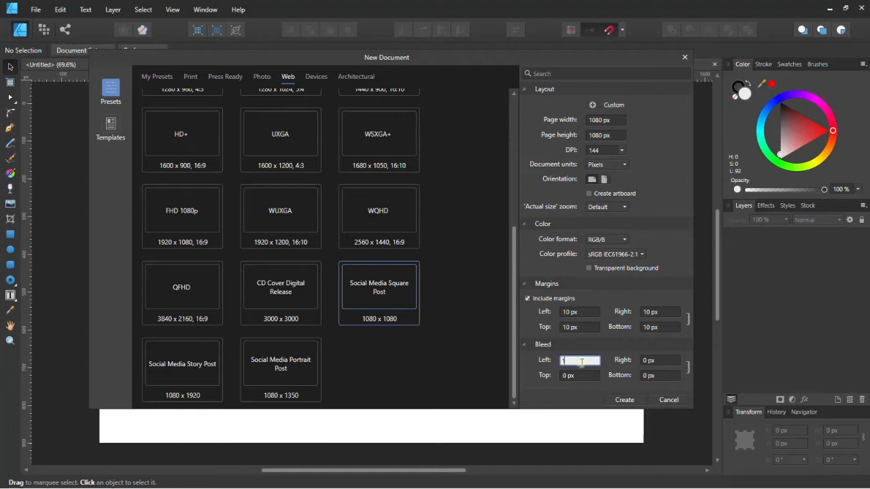
{"action": "key", "text": "Return"}
Set the bleed and margins to 20 px on all sides and create the document.
{"action": "left_click", "coordinate": [579, 362]}
{"action": "type", "text": "20"}
{"action": "left_click", "coordinate": [577, 329]}
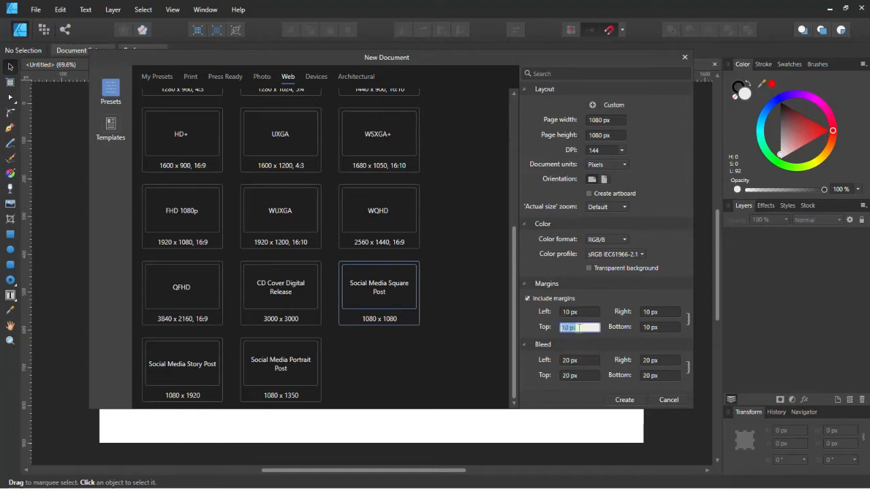
{"action": "type", "text": "20"}
{"action": "left_click", "coordinate": [650, 328]}
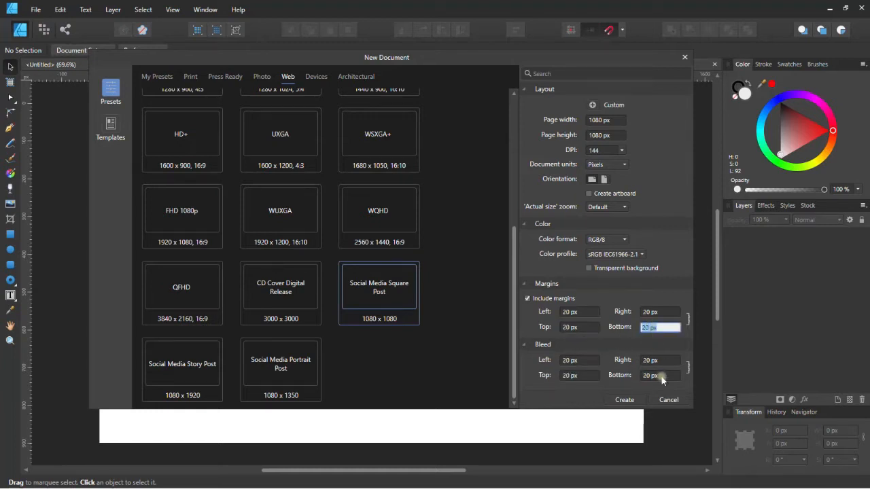
{"action": "left_click", "coordinate": [623, 400]}
Examine the margin and bleed guides around the page's corner and edges.
{"action": "scroll", "coordinate": [187, 109], "scroll_direction": "up", "scroll_amount": 10}
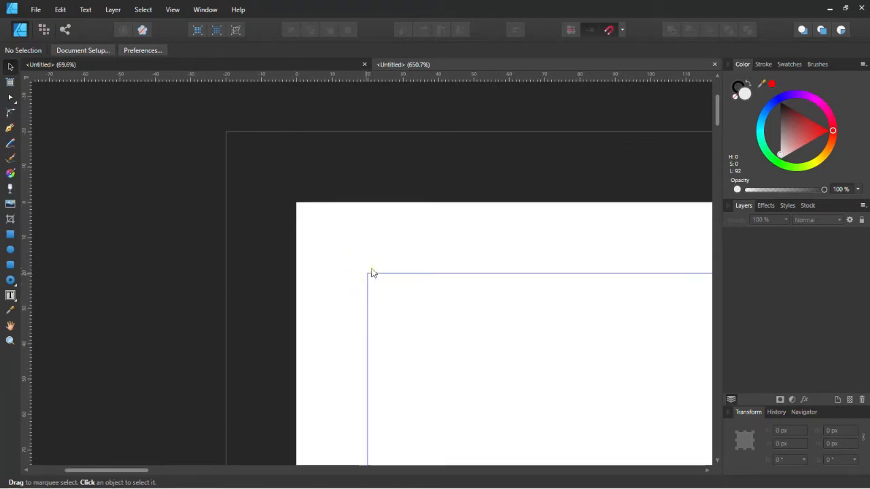
{"action": "scroll", "coordinate": [361, 254], "scroll_direction": "down", "scroll_amount": 5}
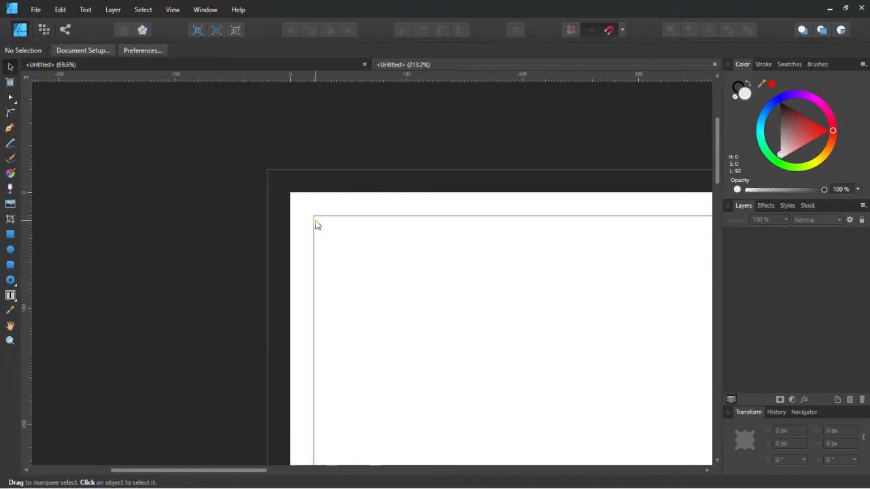
{"action": "scroll", "coordinate": [316, 225], "scroll_direction": "down", "scroll_amount": 5}
{"action": "scroll", "coordinate": [408, 225], "scroll_direction": "up", "scroll_amount": 3}
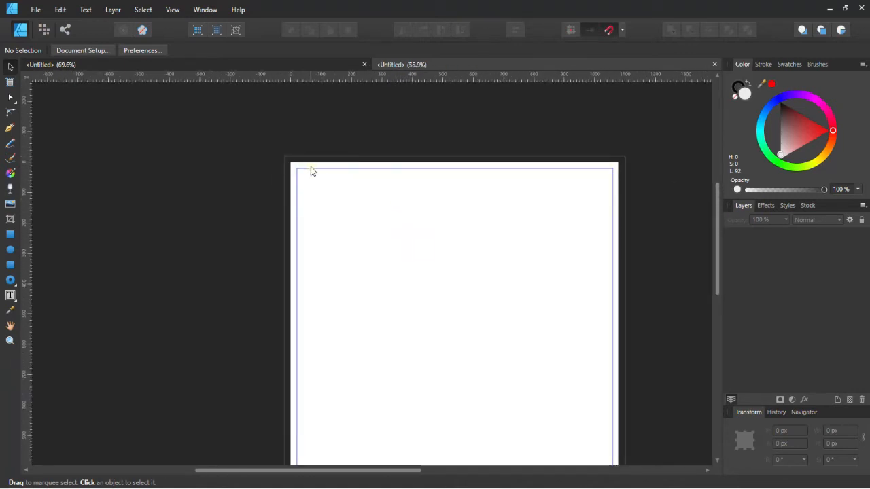
{"action": "scroll", "coordinate": [299, 173], "scroll_direction": "up", "scroll_amount": 3}
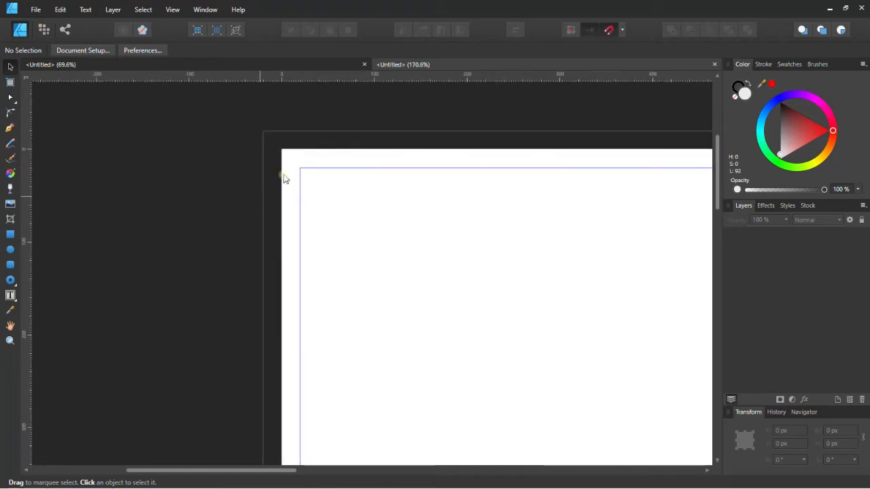
{"action": "scroll", "coordinate": [229, 176], "scroll_direction": "down", "scroll_amount": 3}
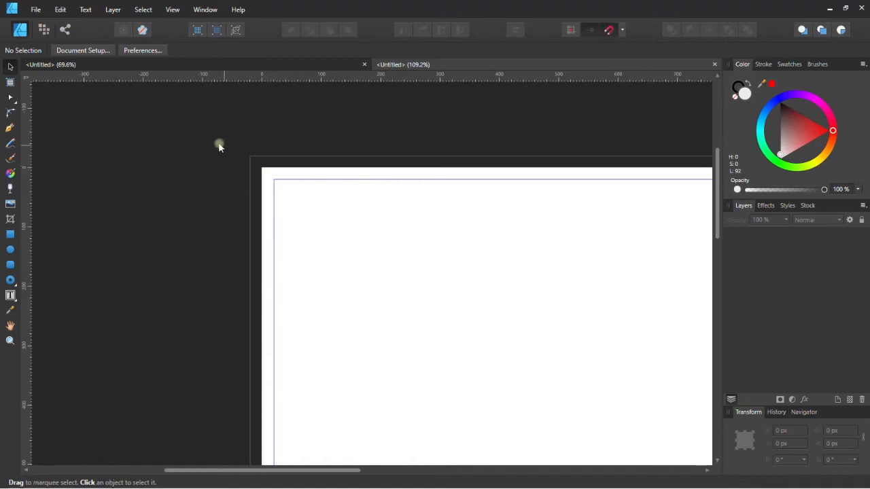
{"action": "scroll", "coordinate": [218, 147], "scroll_direction": "down", "scroll_amount": 8}
{"action": "scroll", "coordinate": [282, 173], "scroll_direction": "up", "scroll_amount": 5}
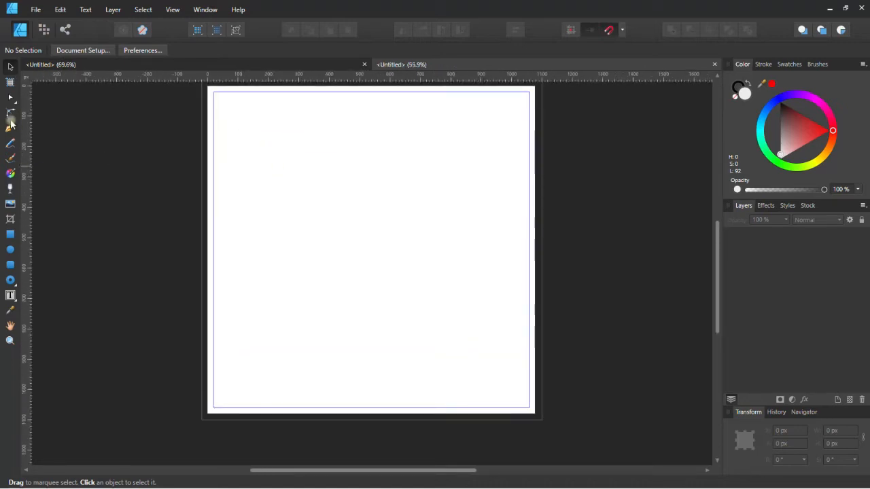
{"action": "scroll", "coordinate": [237, 169], "scroll_direction": "down", "scroll_amount": 1}
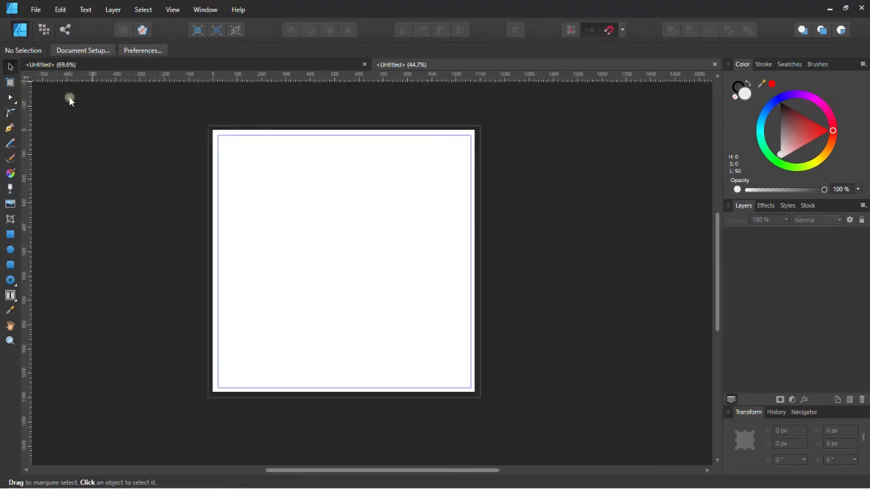
Draw a square about 333 px wide in the upper-left part of the page.
{"action": "left_click", "coordinate": [10, 234]}
{"action": "left_click_drag", "start_coordinate": [259, 190], "coordinate": [300, 231]}
{"action": "left_click", "coordinate": [10, 67]}
Move the square to the middle of the page and resize it to about 385 x 378 px.
{"action": "left_click_drag", "start_coordinate": [245, 199], "coordinate": [285, 223]}
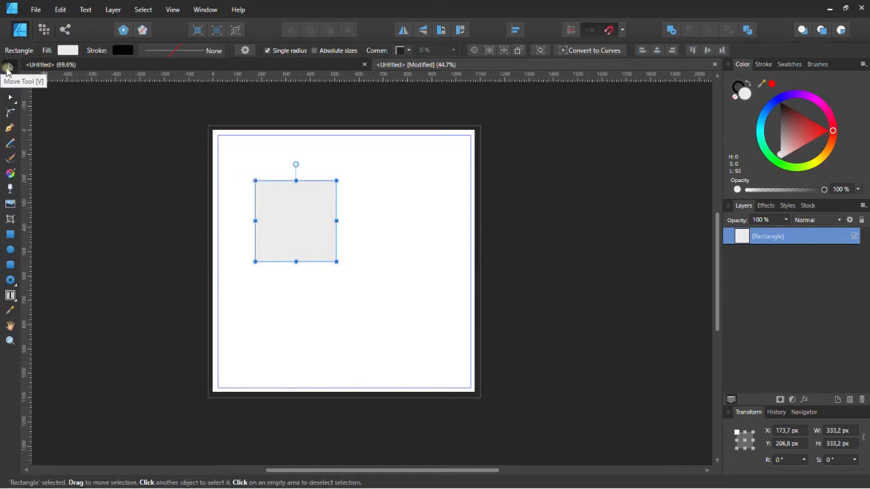
{"action": "mouse_move", "coordinate": [255, 181]}
{"action": "left_mouse_down"}
{"action": "mouse_move", "coordinate": [307, 220]}
{"action": "mouse_move", "coordinate": [244, 176]}
{"action": "left_mouse_up"}
{"action": "left_click_drag", "start_coordinate": [279, 235], "coordinate": [295, 280]}
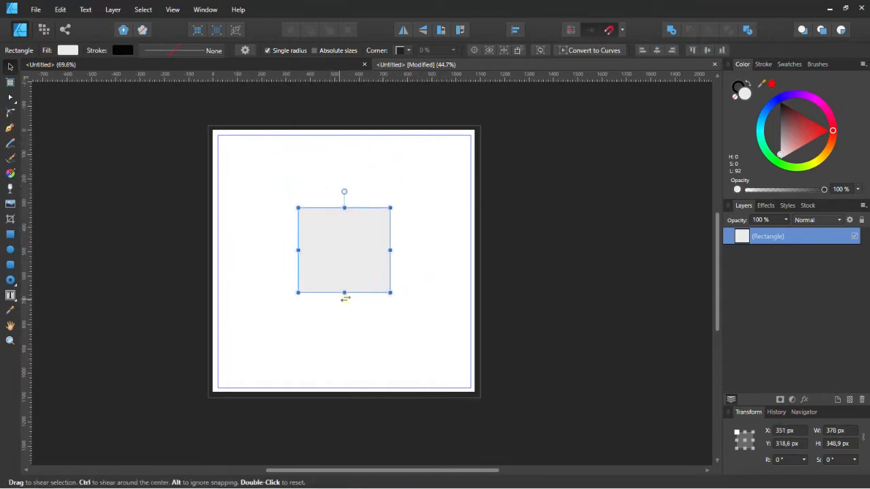
{"action": "mouse_move", "coordinate": [344, 294]}
{"action": "left_mouse_down"}
{"action": "mouse_move", "coordinate": [344, 263]}
{"action": "mouse_move", "coordinate": [344, 334]}
{"action": "mouse_move", "coordinate": [344, 300]}
{"action": "left_mouse_up"}
{"action": "mouse_move", "coordinate": [299, 253]}
{"action": "left_mouse_down"}
{"action": "mouse_move", "coordinate": [358, 253]}
{"action": "mouse_move", "coordinate": [287, 253]}
{"action": "mouse_move", "coordinate": [340, 253]}
{"action": "mouse_move", "coordinate": [298, 267]}
{"action": "left_mouse_up"}
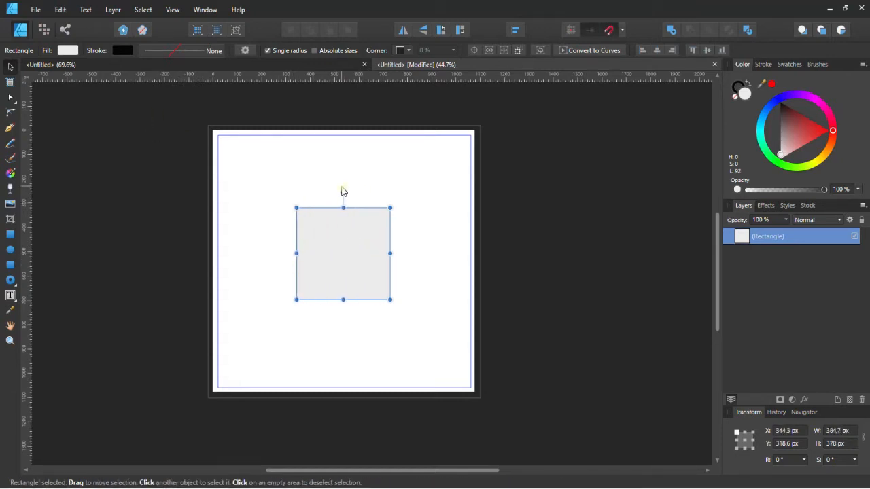
Rotate the rectangle 180° and move it slightly left of the page's centre.
{"action": "left_click_drag", "start_coordinate": [342, 191], "coordinate": [340, 316]}
{"action": "left_click", "coordinate": [269, 170]}
{"action": "left_click_drag", "start_coordinate": [305, 254], "coordinate": [269, 248]}
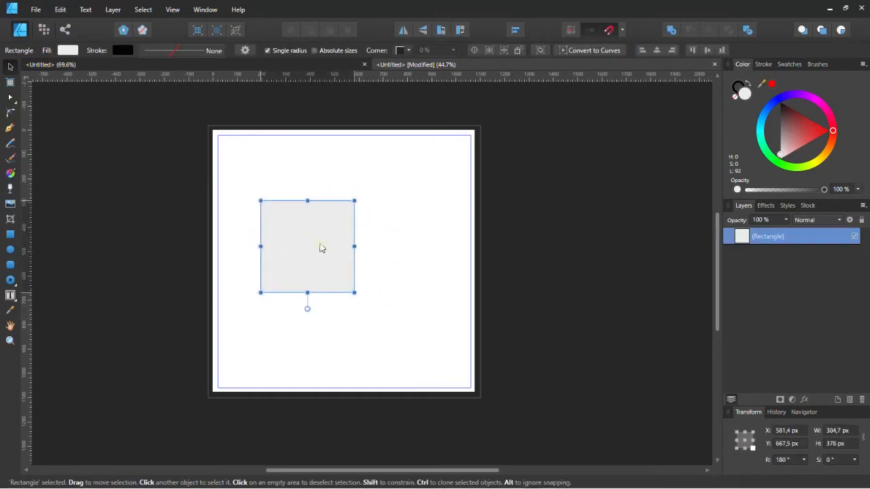
Turn the page into an artboard and insert a second document-sized artboard beside it.
{"action": "left_click", "coordinate": [10, 83]}
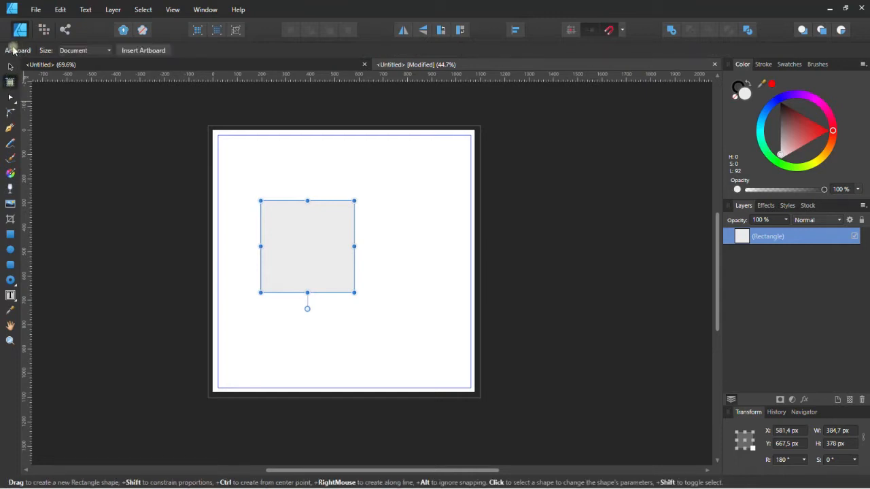
{"action": "left_click", "coordinate": [147, 54]}
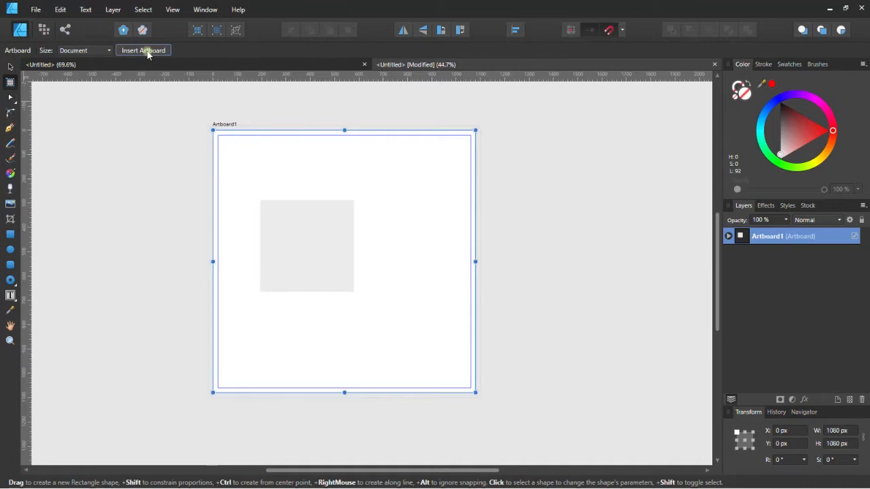
{"action": "left_click", "coordinate": [148, 54]}
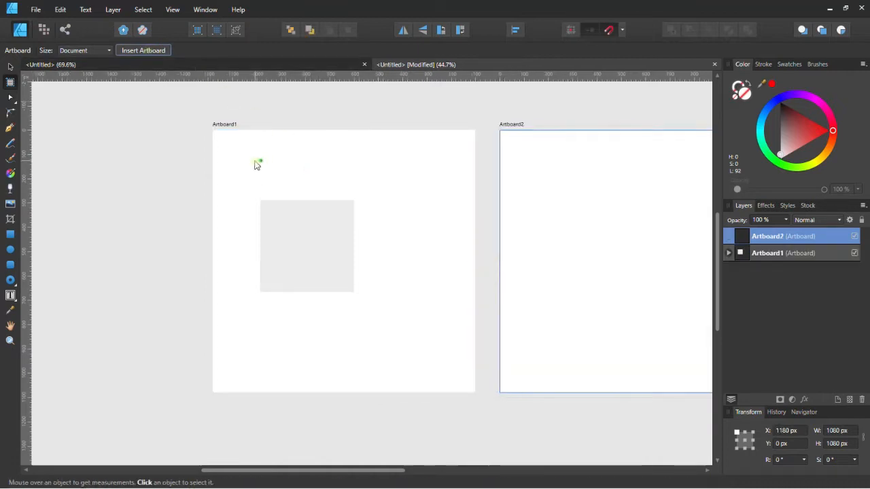
{"action": "scroll", "coordinate": [255, 164], "scroll_direction": "down", "scroll_amount": 2}
{"action": "scroll", "coordinate": [501, 155], "scroll_direction": "up", "scroll_amount": 2}
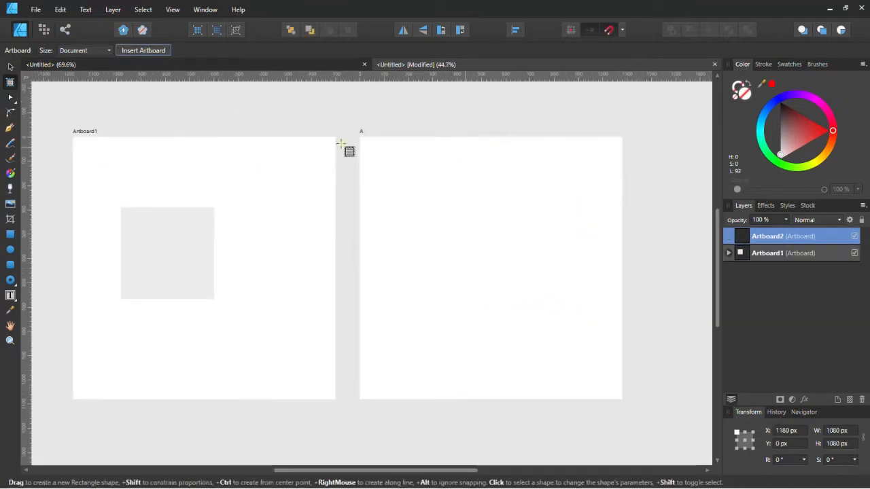
Look through the available artboard size presets and keep the size set to Document.
{"action": "left_click", "coordinate": [71, 54]}
{"action": "scroll", "coordinate": [75, 146], "scroll_direction": "down", "scroll_amount": 3}
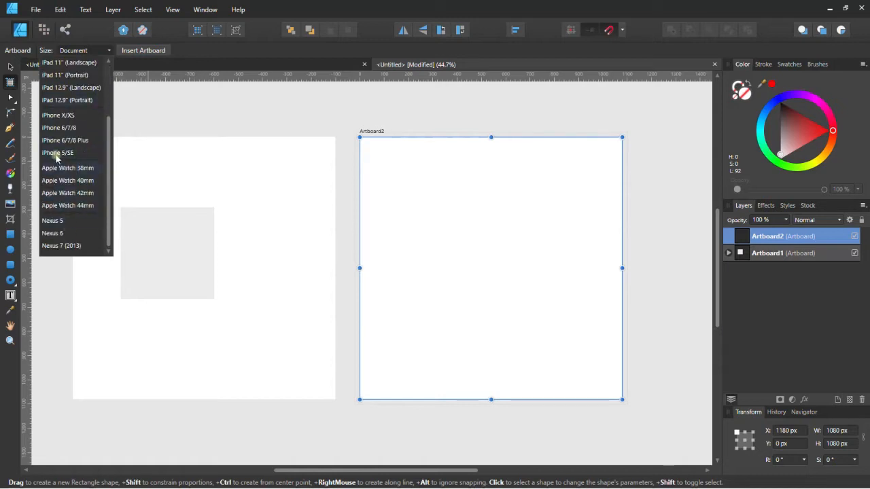
{"action": "scroll", "coordinate": [65, 183], "scroll_direction": "up", "scroll_amount": 3}
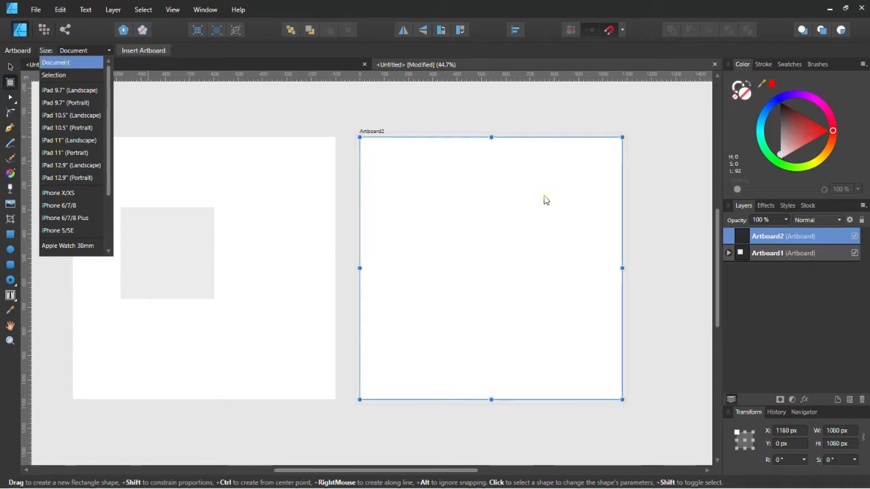
{"action": "left_click", "coordinate": [73, 64]}
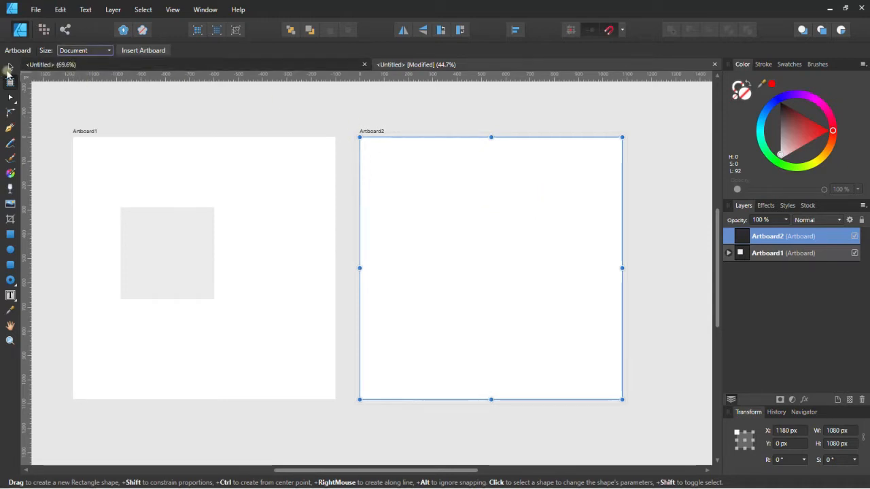
{"action": "scroll", "coordinate": [262, 192], "scroll_direction": "down", "scroll_amount": 5}
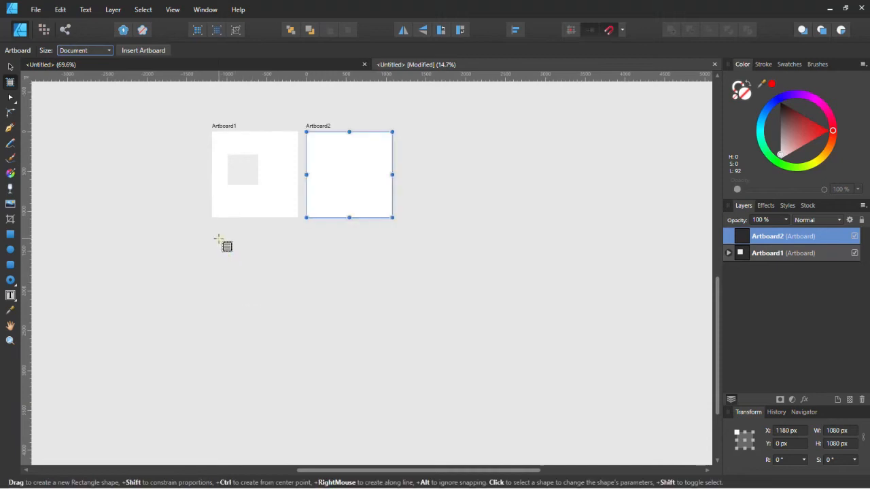
Draw a third artboard of about 3576 x 2184 px below the first two, and delete it.
{"action": "left_click_drag", "start_coordinate": [219, 237], "coordinate": [503, 412]}
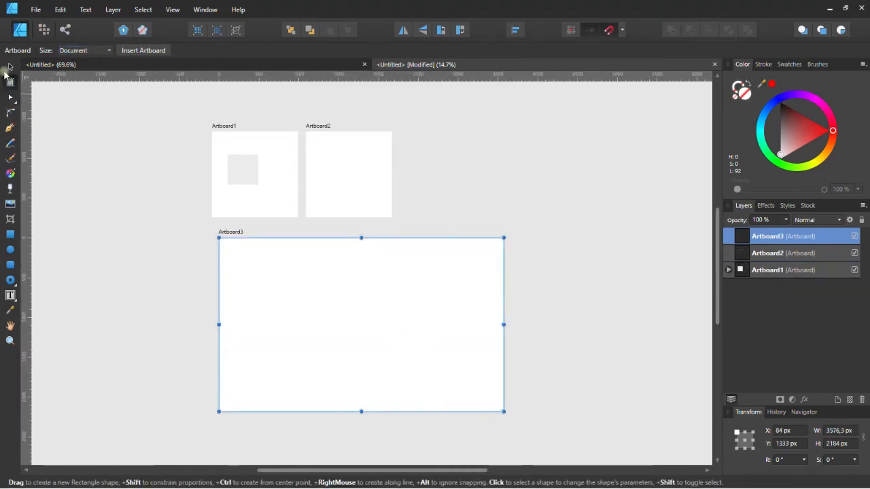
{"action": "key", "text": "v"}
{"action": "left_click", "coordinate": [203, 246]}
{"action": "left_click", "coordinate": [222, 233]}
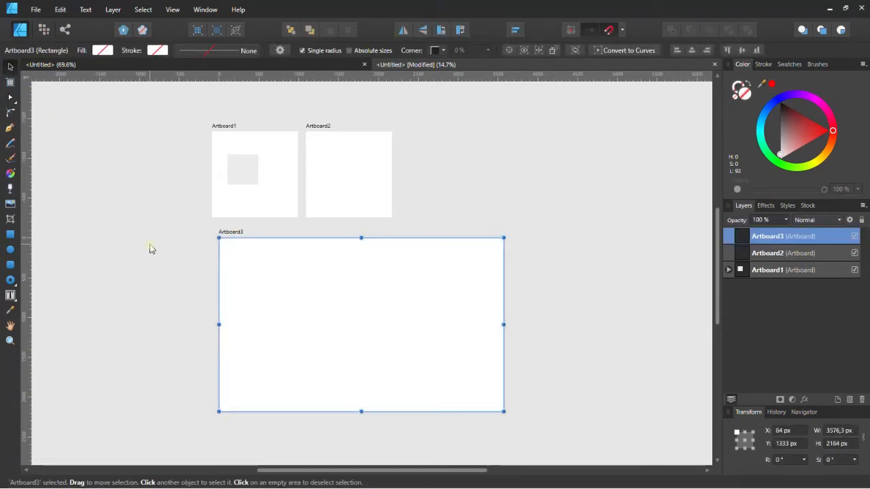
{"action": "key", "text": "Delete"}
Try shrinking the second artboard to about 895 x 1024 px, undo the change, and deselect the artboard.
{"action": "scroll", "coordinate": [245, 120], "scroll_direction": "up", "scroll_amount": 3}
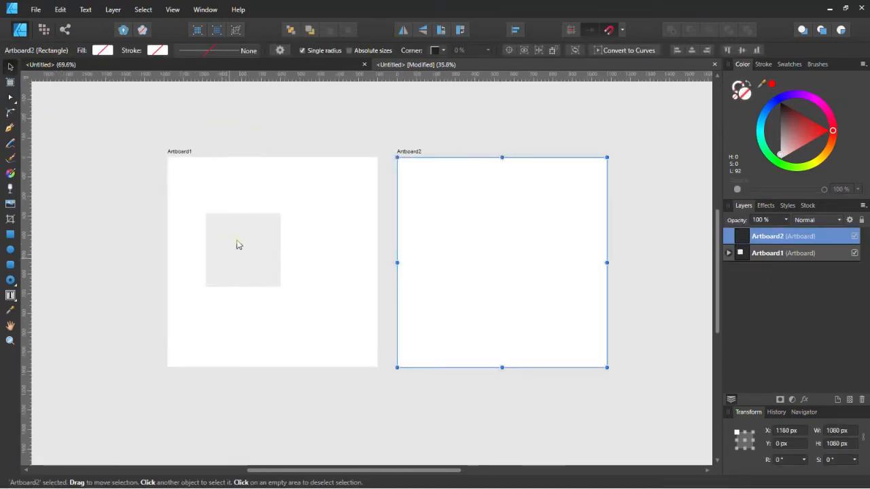
{"action": "left_click_drag", "start_coordinate": [606, 367], "coordinate": [569, 356]}
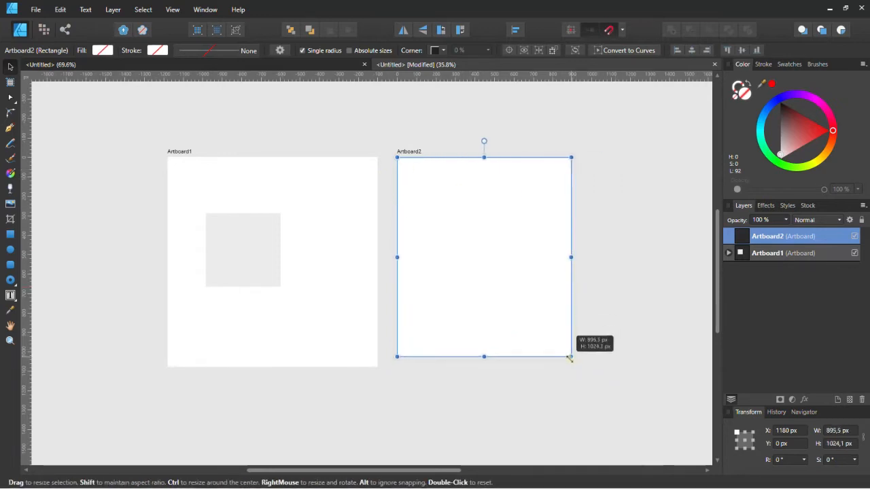
{"action": "key", "text": "ctrl+z"}
{"action": "left_click", "coordinate": [308, 106]}
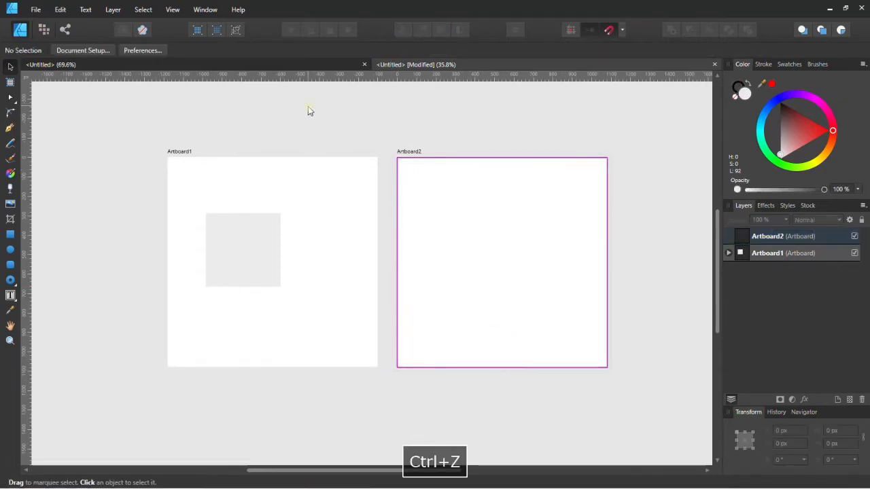
Convert the grey rectangle on the first artboard to curves for node editing.
{"action": "left_click", "coordinate": [9, 100]}
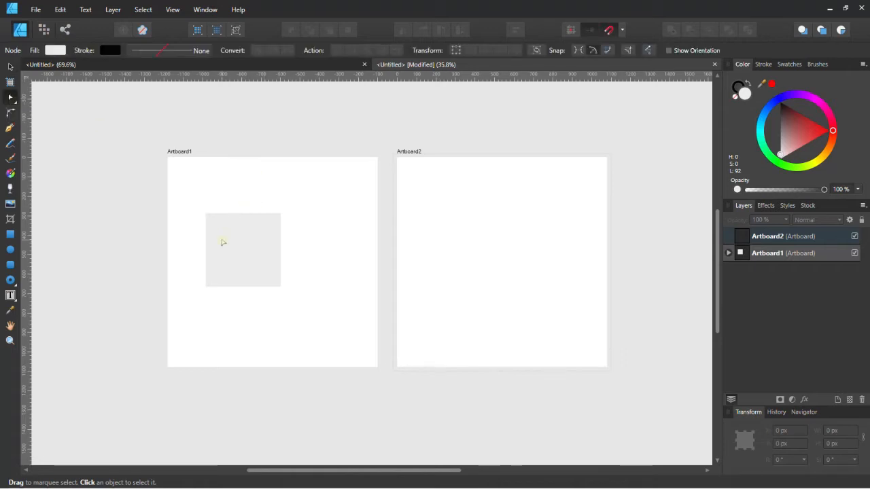
{"action": "left_click", "coordinate": [222, 242]}
{"action": "key", "text": "ctrl+0"}
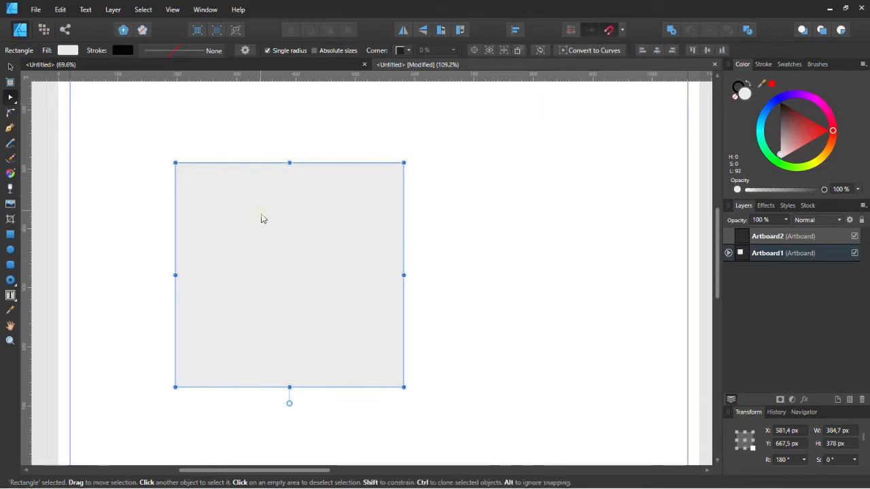
{"action": "left_click", "coordinate": [589, 51]}
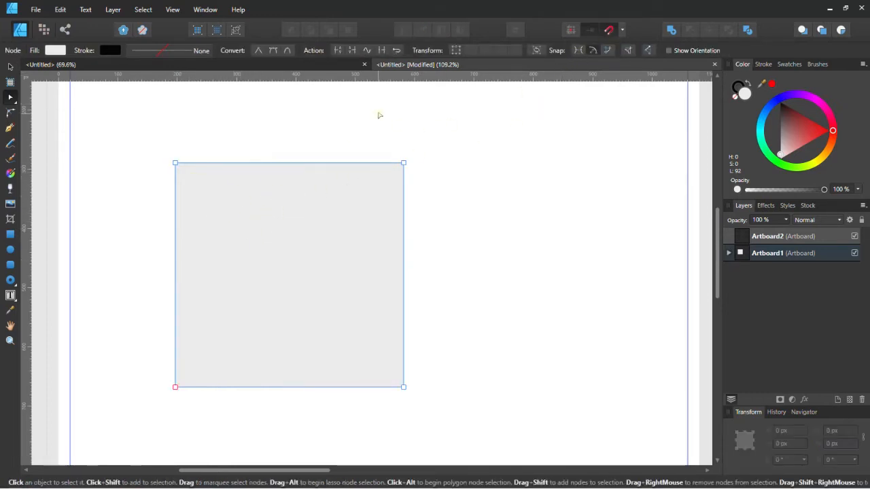
{"action": "key", "text": "ctrl+z"}
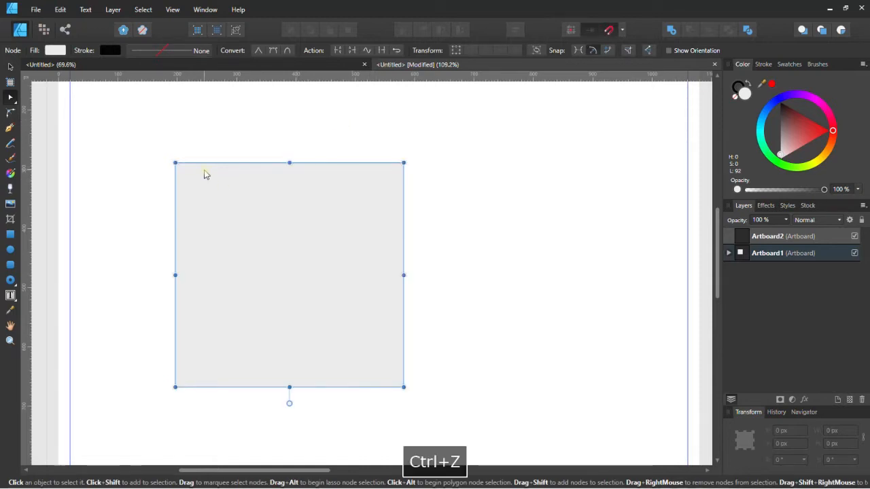
{"action": "key", "text": "ctrl+Return"}
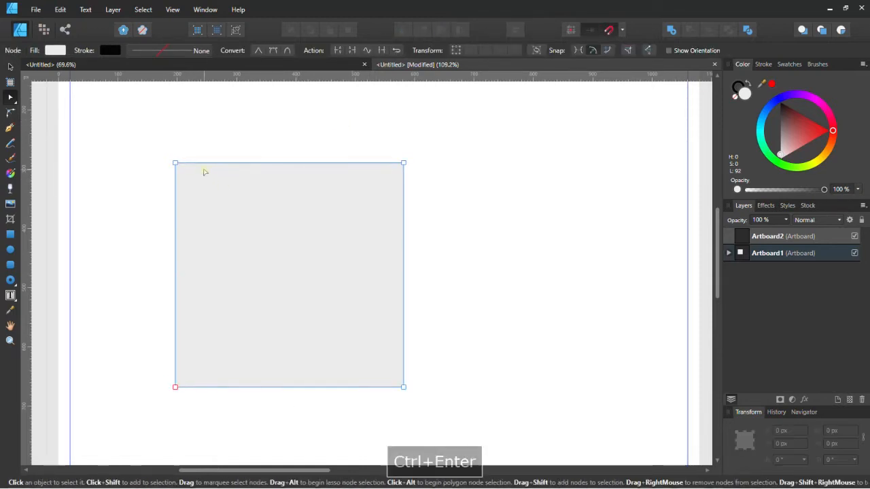
Move the upper-left node inward to about X 302, Y 606 px, and add nodes at about (422, 594) and (443, 415) on the diagonal edge.
{"action": "left_click_drag", "start_coordinate": [176, 164], "coordinate": [235, 346]}
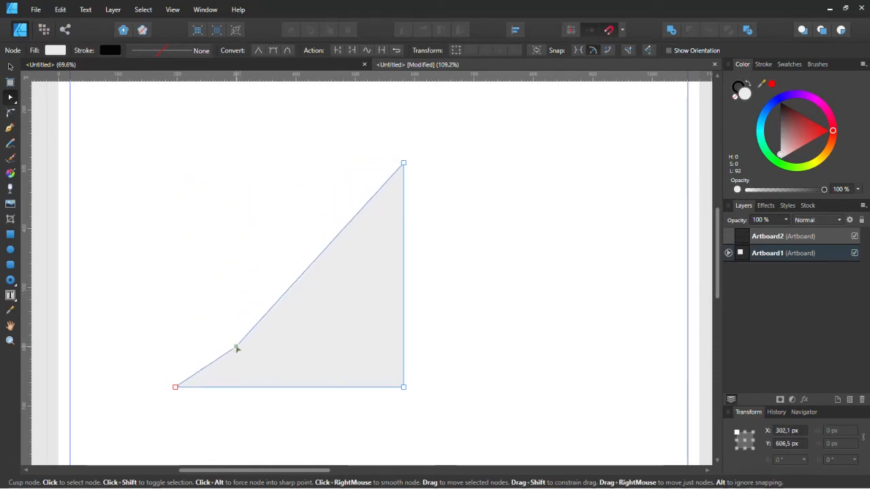
{"action": "left_click_drag", "start_coordinate": [291, 287], "coordinate": [309, 344]}
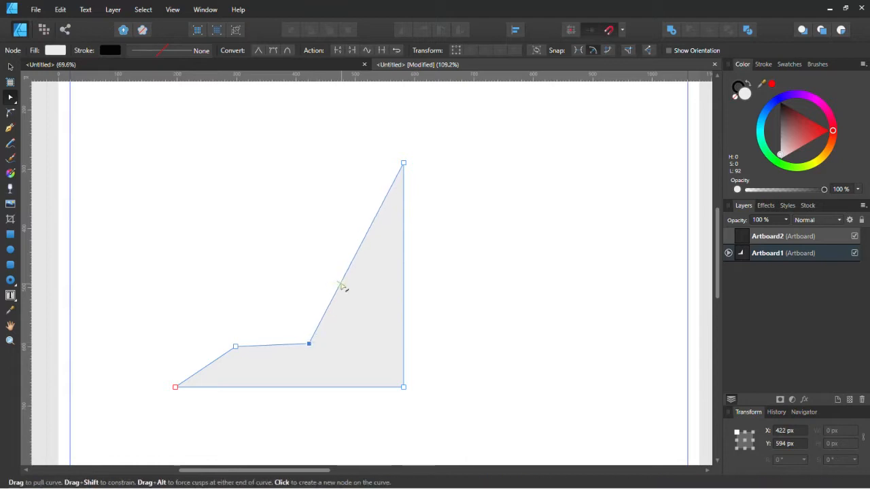
{"action": "left_click_drag", "start_coordinate": [345, 290], "coordinate": [364, 326]}
{"action": "left_click_drag", "start_coordinate": [379, 292], "coordinate": [320, 238]}
{"action": "left_click", "coordinate": [353, 262]}
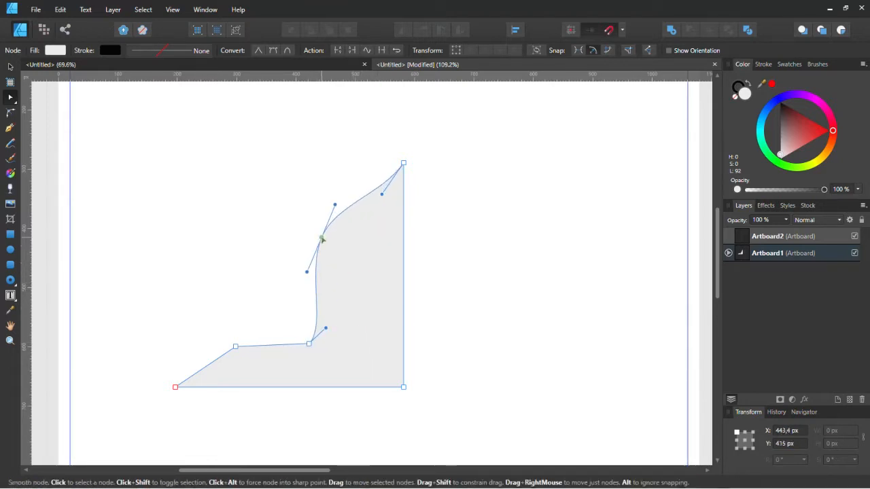
Break the curve at its smooth node, move the freed end to about X 527, Y 492 px, and deselect the shape.
{"action": "left_click", "coordinate": [338, 51]}
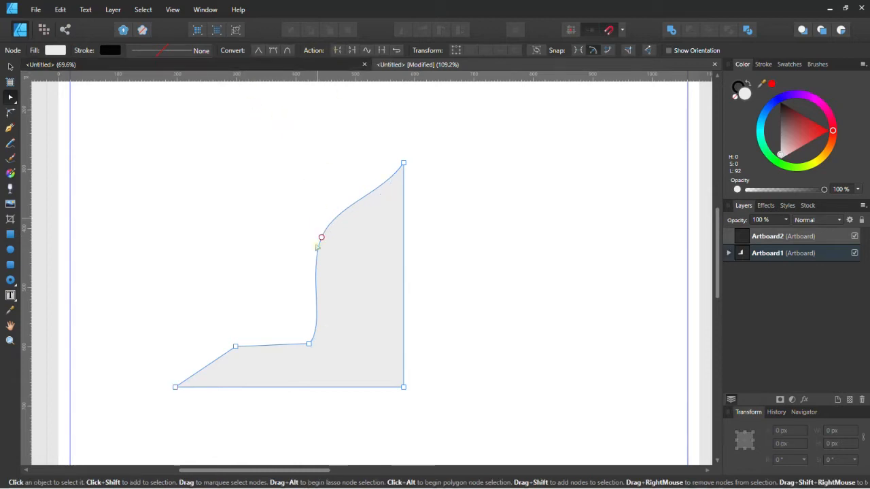
{"action": "left_click_drag", "start_coordinate": [324, 239], "coordinate": [371, 283]}
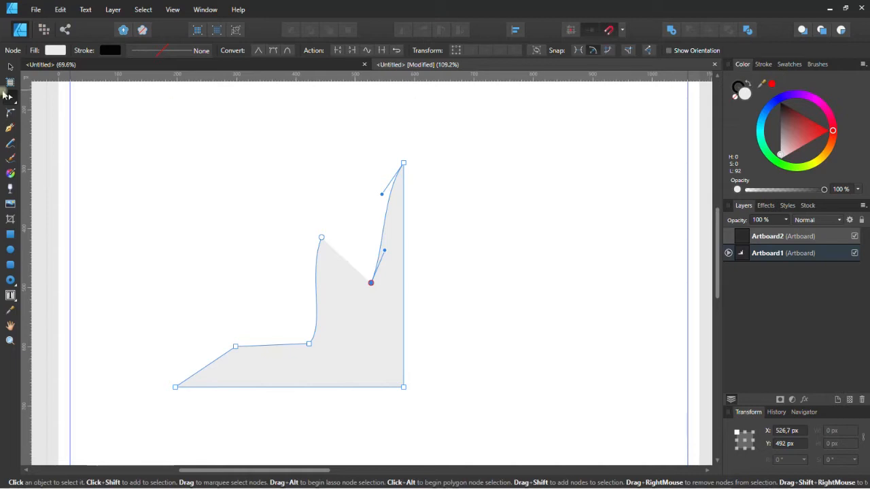
{"action": "left_click", "coordinate": [9, 66]}
{"action": "left_click", "coordinate": [278, 163]}
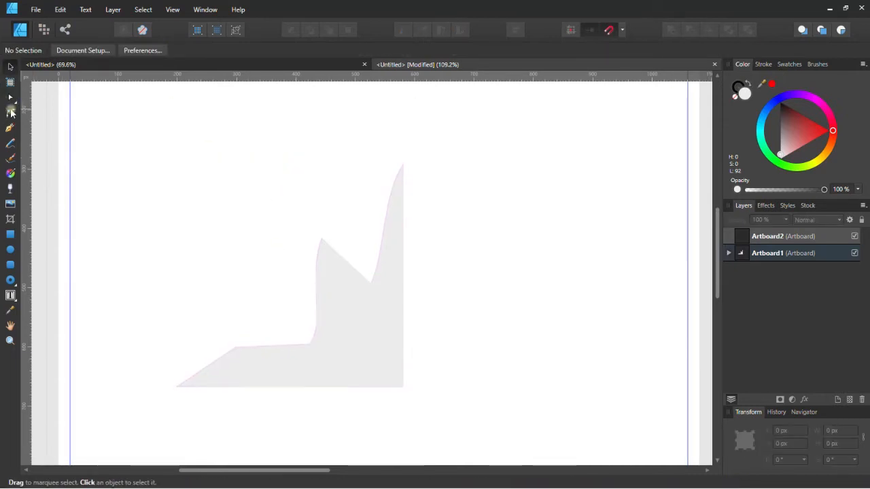
Replace the reshaped grey curve with a black-filled square of about 220 x 220 px in the first artboard's upper-left area.
{"action": "left_click", "coordinate": [11, 113]}
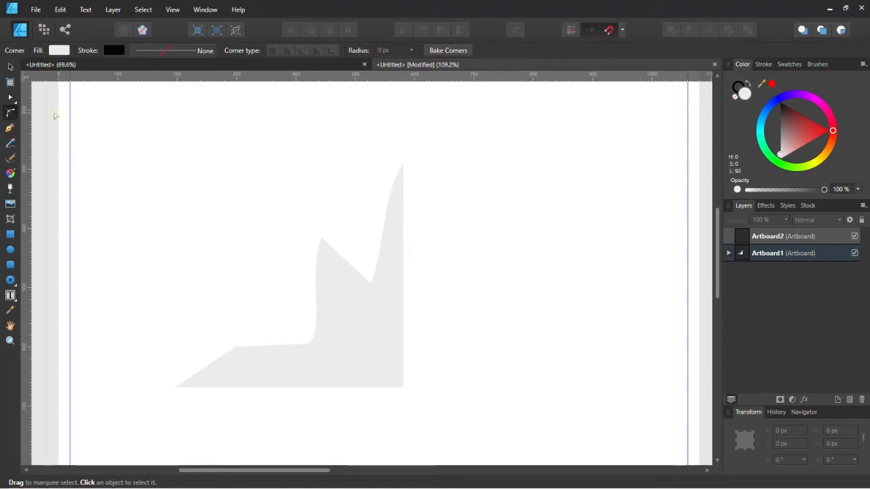
{"action": "left_click", "coordinate": [331, 273]}
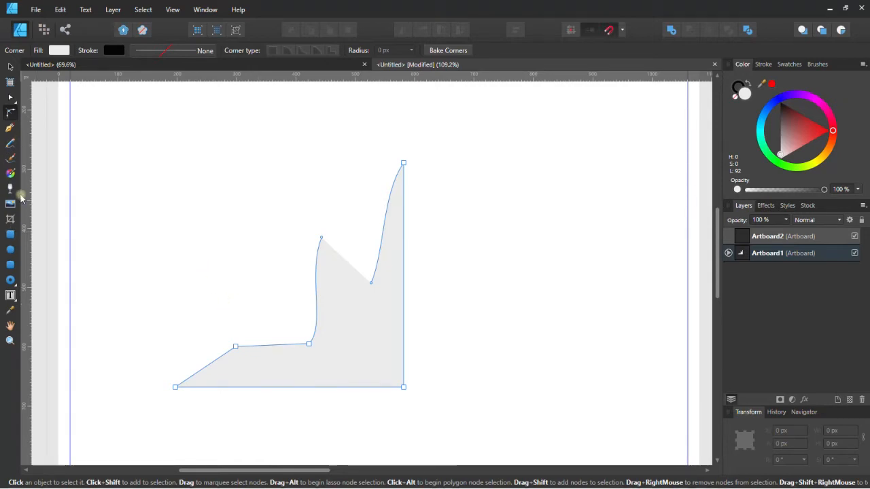
{"action": "key", "text": "Delete"}
{"action": "left_click", "coordinate": [10, 234]}
{"action": "mouse_move", "coordinate": [229, 177]}
{"action": "left_mouse_down"}
{"action": "mouse_move", "coordinate": [311, 258]}
{"action": "mouse_move", "coordinate": [298, 238]}
{"action": "left_mouse_up"}
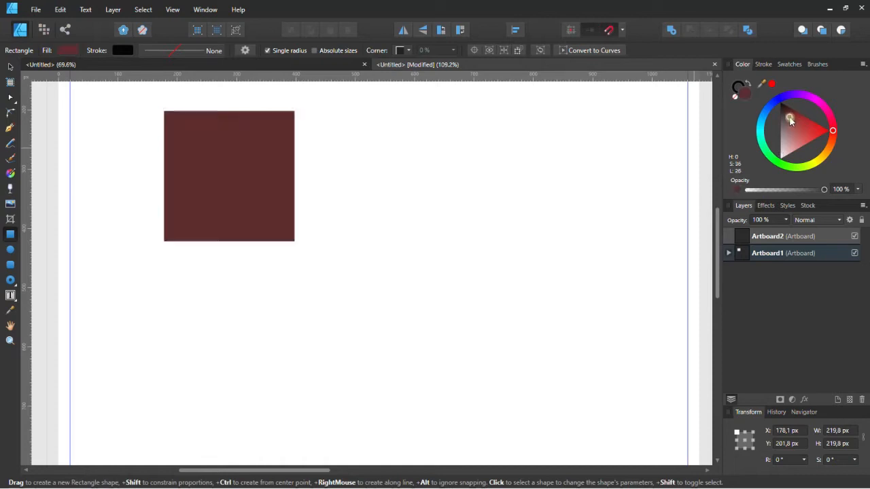
Round all four corners of the black square to a radius of about 52 px with the Corner tool.
{"action": "left_click", "coordinate": [10, 113]}
{"action": "left_click_drag", "start_coordinate": [164, 111], "coordinate": [187, 172]}
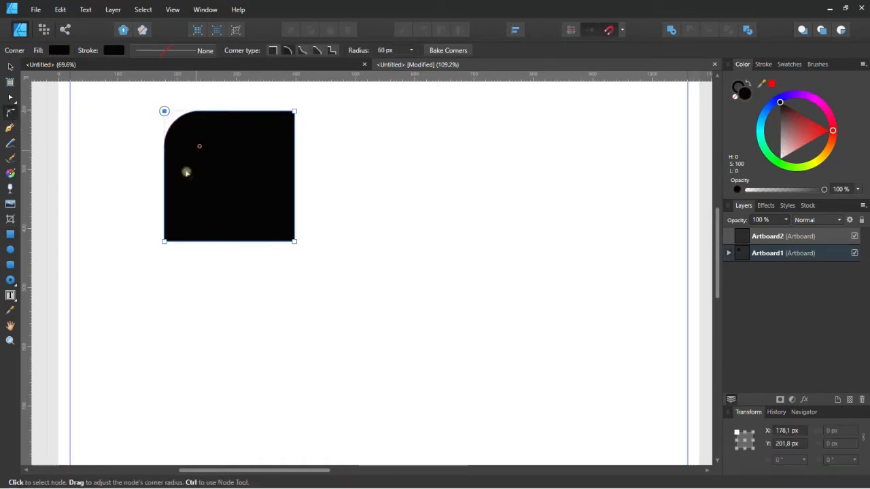
{"action": "key", "text": "ctrl+z"}
{"action": "left_click_drag", "start_coordinate": [331, 293], "coordinate": [359, 375]}
{"action": "left_click_drag", "start_coordinate": [164, 111], "coordinate": [195, 140]}
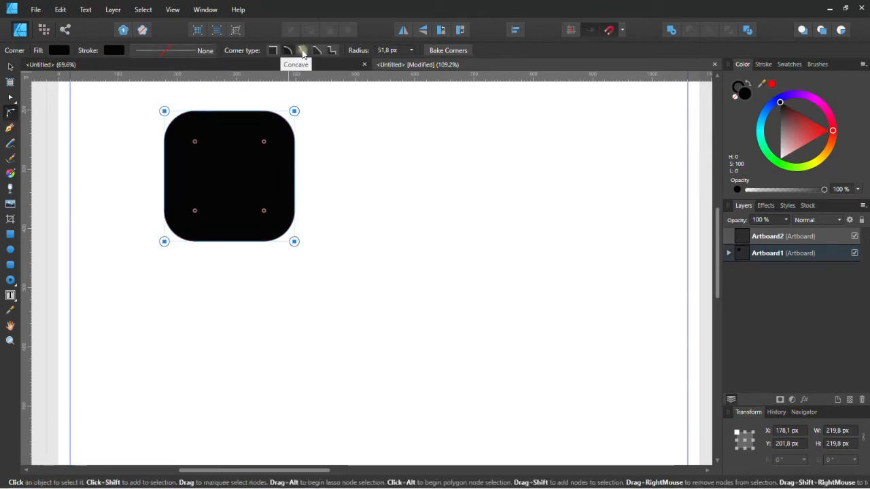
Try concave and straight-cut corners on the square, and settle on stepped cutout corners with a radius of about 35 px.
{"action": "left_click", "coordinate": [303, 54]}
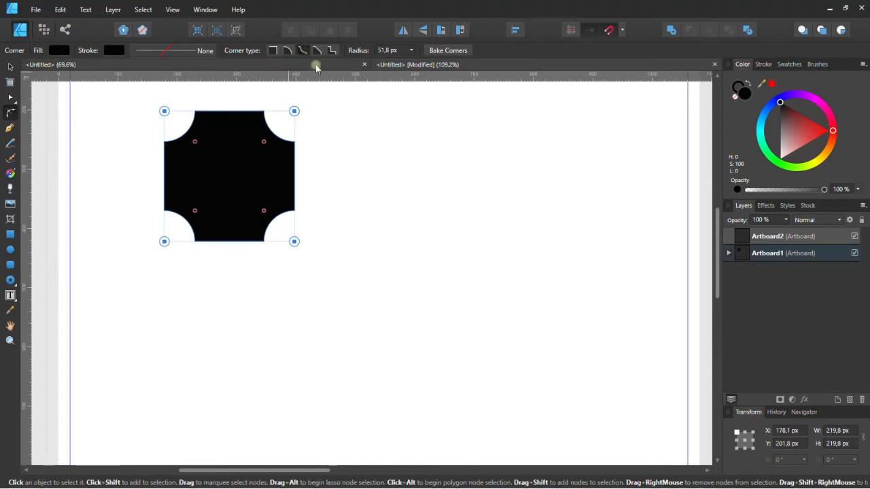
{"action": "left_click", "coordinate": [317, 52]}
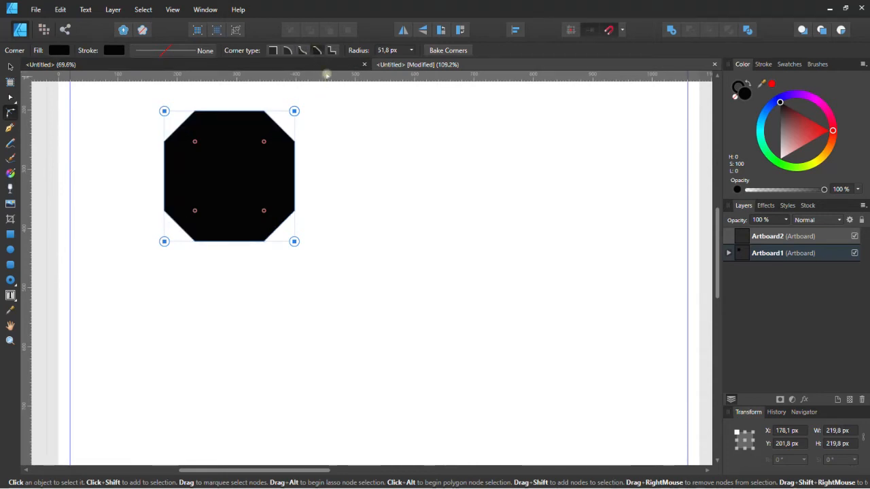
{"action": "left_click", "coordinate": [332, 53]}
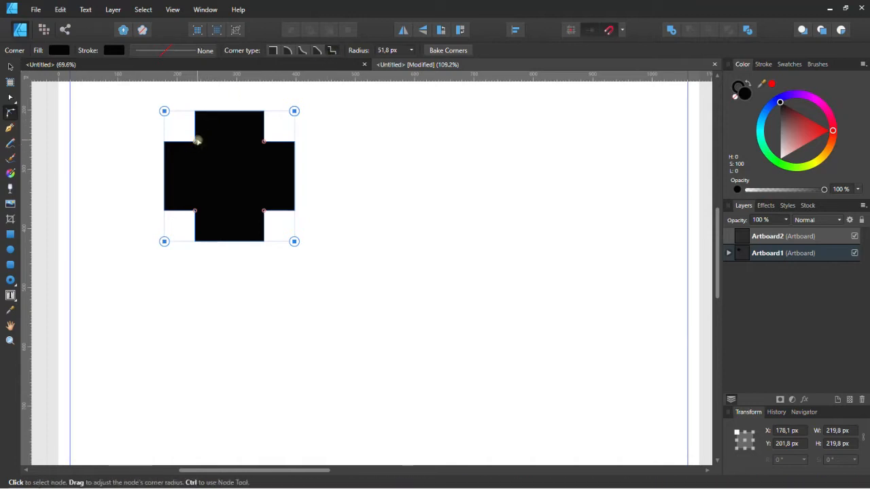
{"action": "mouse_move", "coordinate": [196, 140]}
{"action": "left_mouse_down"}
{"action": "mouse_move", "coordinate": [181, 119]}
{"action": "mouse_move", "coordinate": [195, 132]}
{"action": "mouse_move", "coordinate": [183, 120]}
{"action": "mouse_move", "coordinate": [188, 128]}
{"action": "left_mouse_up"}
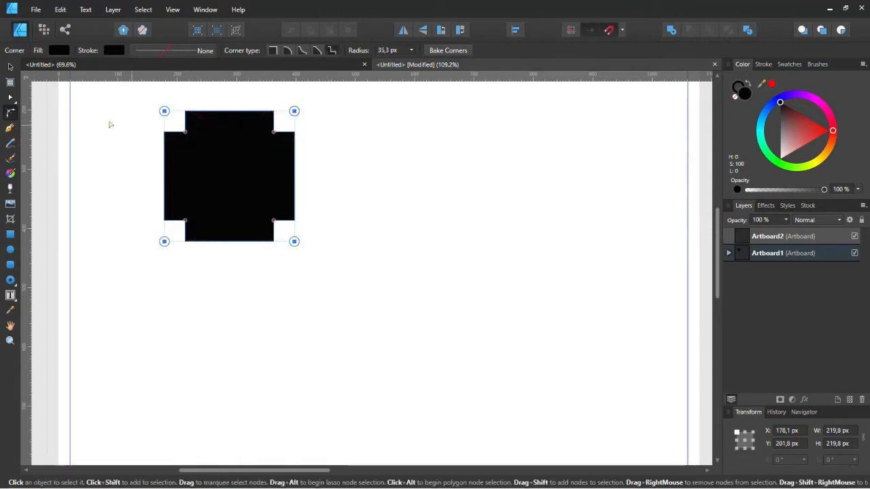
Draw a closed, curved U-like shape of about 316 x 317 px to the right of the black shape with the Pen tool.
{"action": "left_click", "coordinate": [10, 128]}
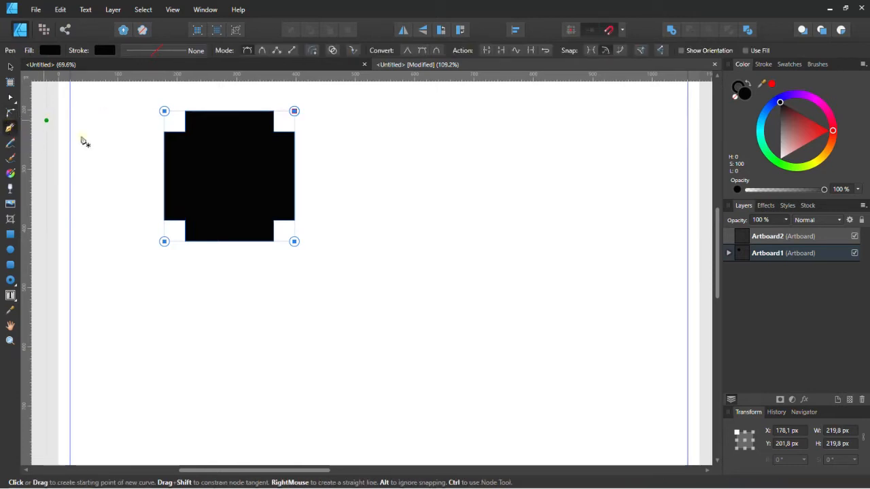
{"action": "scroll", "coordinate": [372, 193], "scroll_direction": "down", "scroll_amount": 4}
{"action": "scroll", "coordinate": [412, 142], "scroll_direction": "up", "scroll_amount": 1}
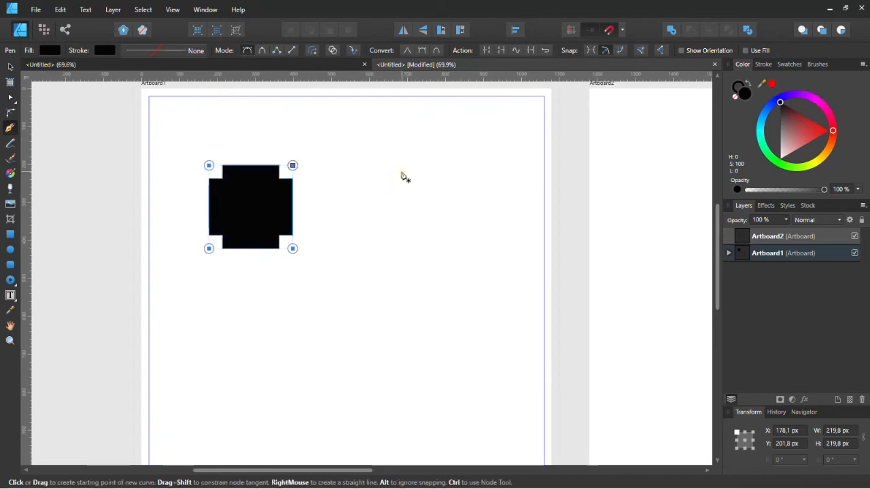
{"action": "left_click", "coordinate": [401, 171]}
{"action": "left_click_drag", "start_coordinate": [371, 234], "coordinate": [377, 266]}
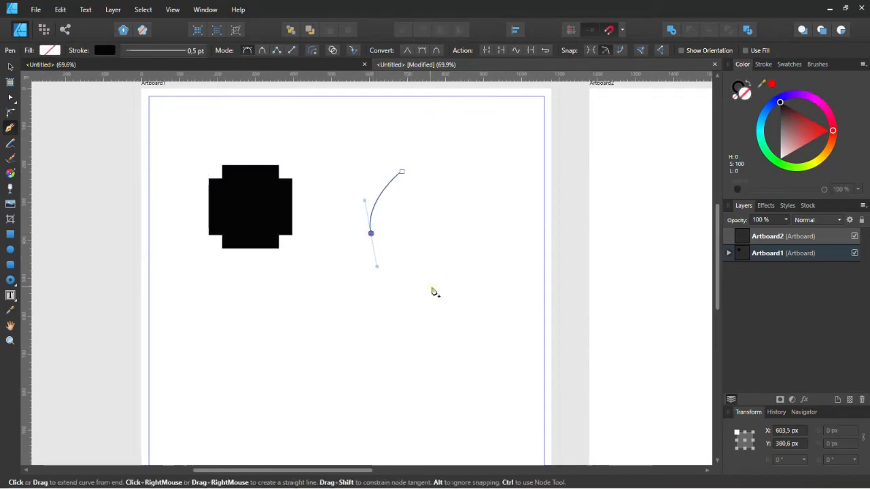
{"action": "left_click_drag", "start_coordinate": [433, 287], "coordinate": [456, 269]}
{"action": "left_click_drag", "start_coordinate": [487, 216], "coordinate": [437, 211]}
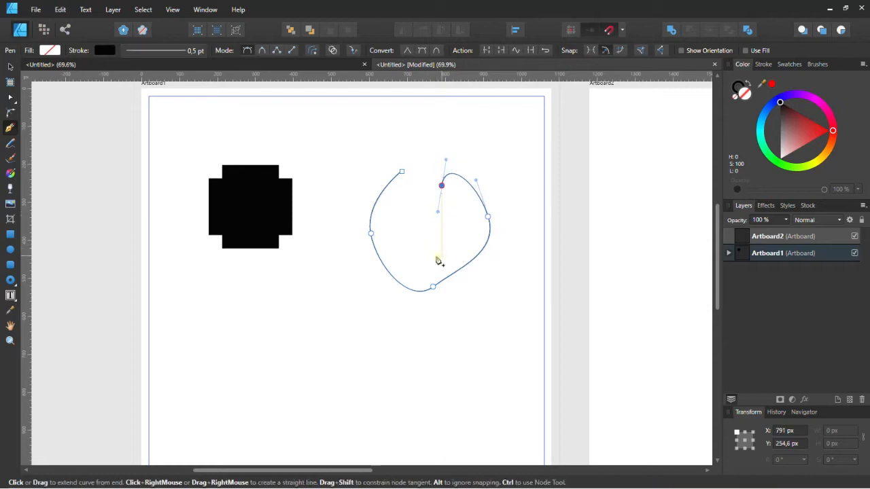
{"action": "left_click", "coordinate": [441, 256]}
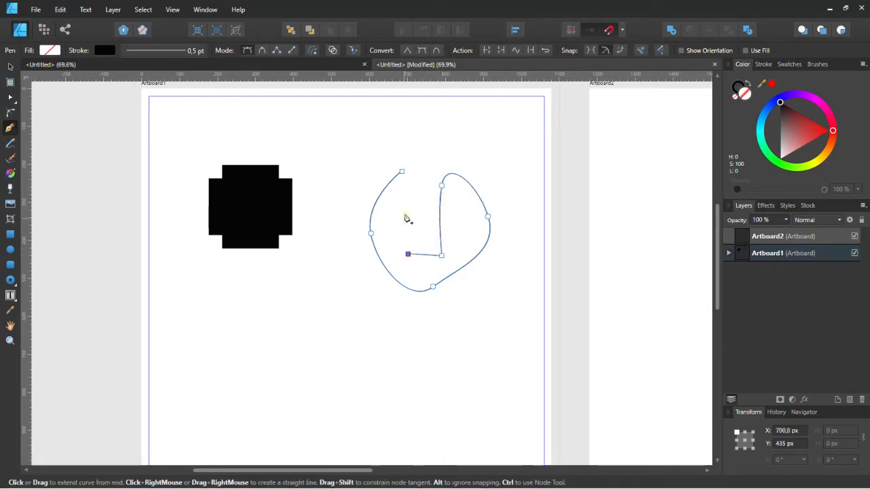
{"action": "left_click_drag", "start_coordinate": [401, 171], "coordinate": [373, 149]}
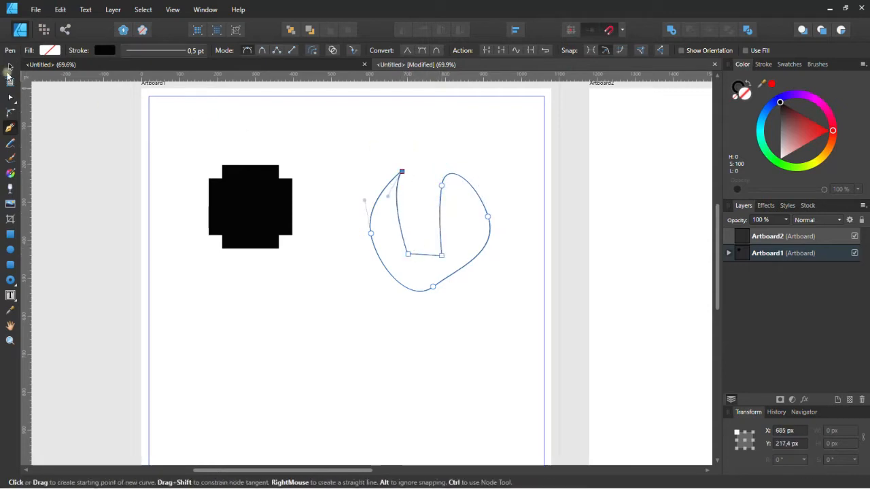
Fill the closed U-like curve with dark red (H 0, S 88, L 38) and deselect it.
{"action": "left_click", "coordinate": [10, 67]}
{"action": "left_click", "coordinate": [813, 125]}
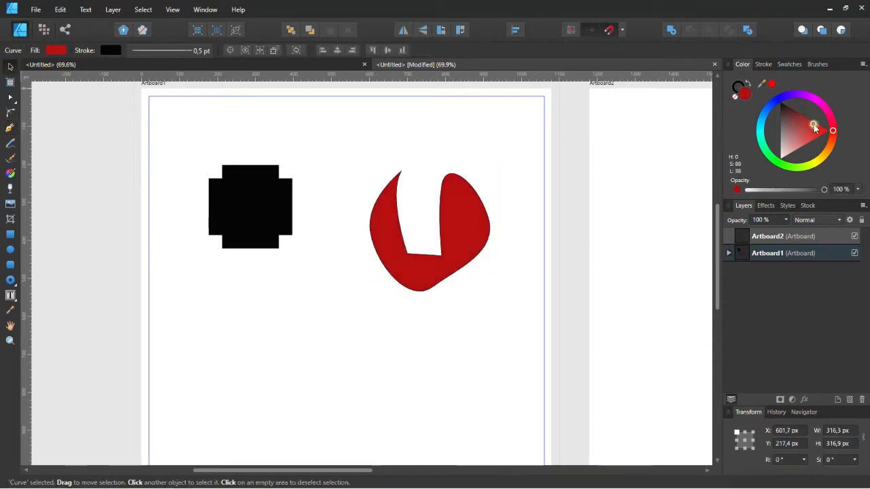
{"action": "left_click", "coordinate": [467, 331]}
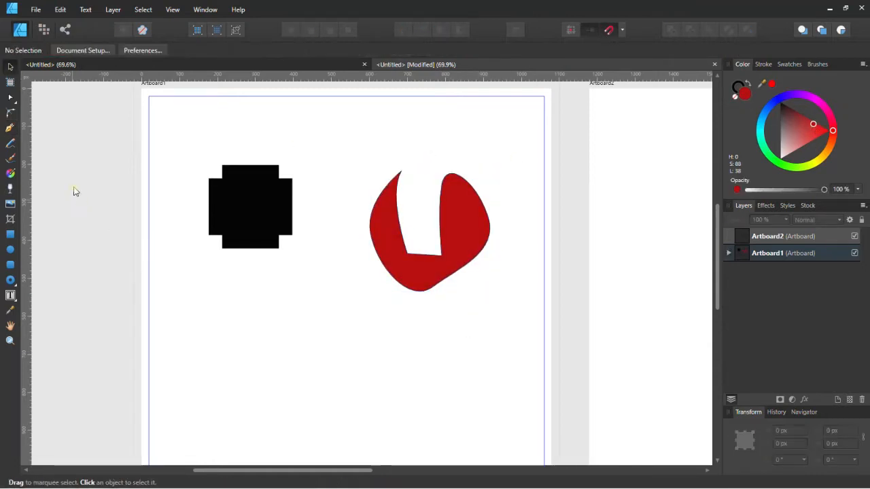
Draw a freehand looping line below and overlapping the red shape with the Pencil tool at 0,5 pt width.
{"action": "left_click", "coordinate": [10, 144]}
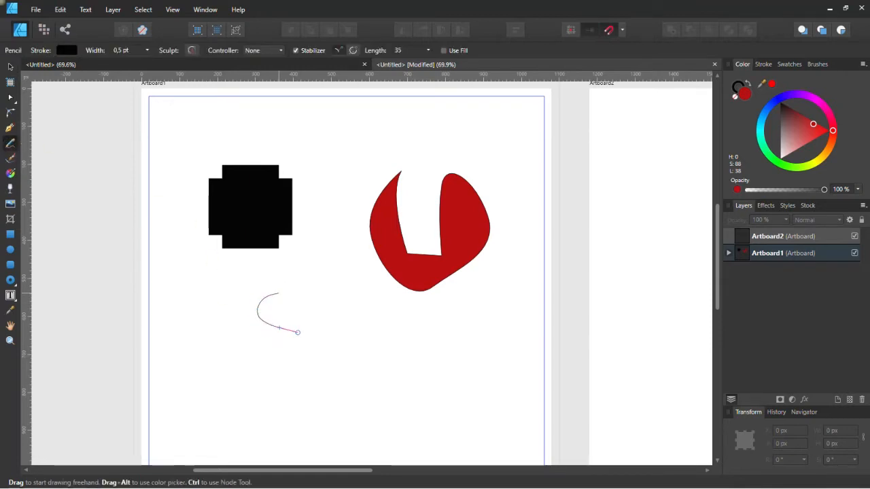
{"action": "mouse_move", "coordinate": [360, 397]}
{"action": "left_mouse_down"}
{"action": "mouse_move", "coordinate": [267, 358]}
{"action": "mouse_move", "coordinate": [358, 334]}
{"action": "left_mouse_up"}
{"action": "left_click_drag", "start_coordinate": [322, 251], "coordinate": [415, 272]}
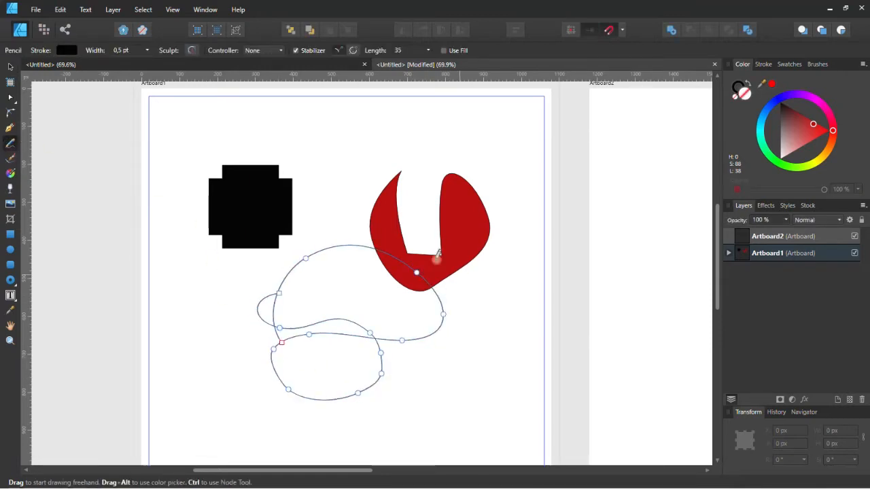
Draw a second freehand looping line to the lower left of the first one with the Pencil tool.
{"action": "mouse_move", "coordinate": [229, 282]}
{"action": "left_mouse_down"}
{"action": "mouse_move", "coordinate": [200, 334]}
{"action": "mouse_move", "coordinate": [256, 384]}
{"action": "left_mouse_up"}
{"action": "left_click_drag", "start_coordinate": [235, 432], "coordinate": [217, 388]}
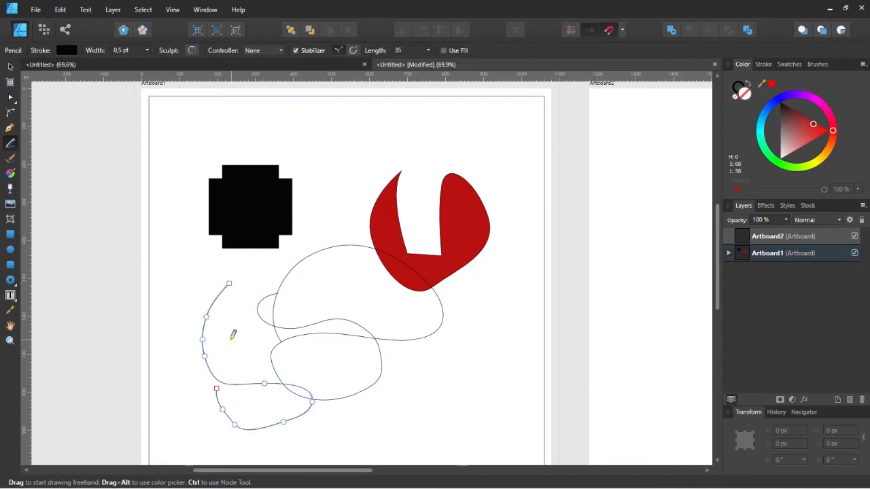
Paint black freehand strokes around the red shape with the Vector Brush tool at 16 px width.
{"action": "left_click", "coordinate": [11, 157]}
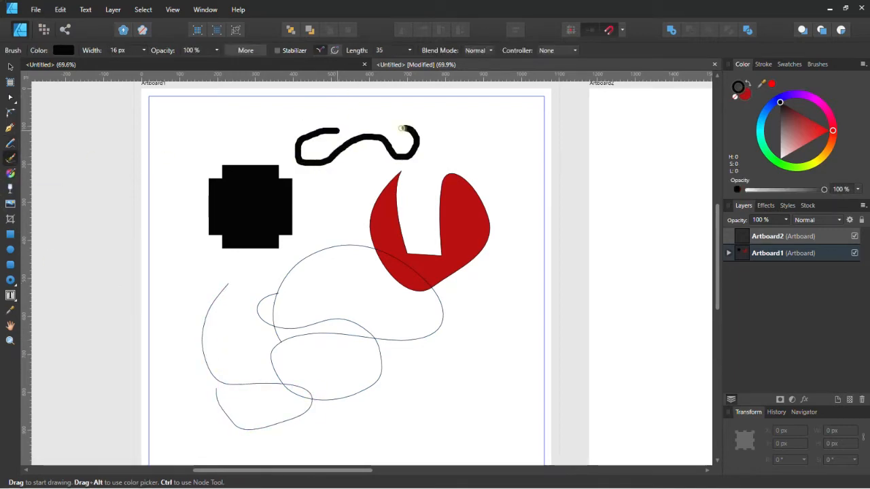
{"action": "left_click_drag", "start_coordinate": [402, 128], "coordinate": [396, 123]}
{"action": "mouse_move", "coordinate": [462, 139]}
{"action": "left_mouse_down"}
{"action": "mouse_move", "coordinate": [503, 166]}
{"action": "mouse_move", "coordinate": [493, 197]}
{"action": "left_mouse_up"}
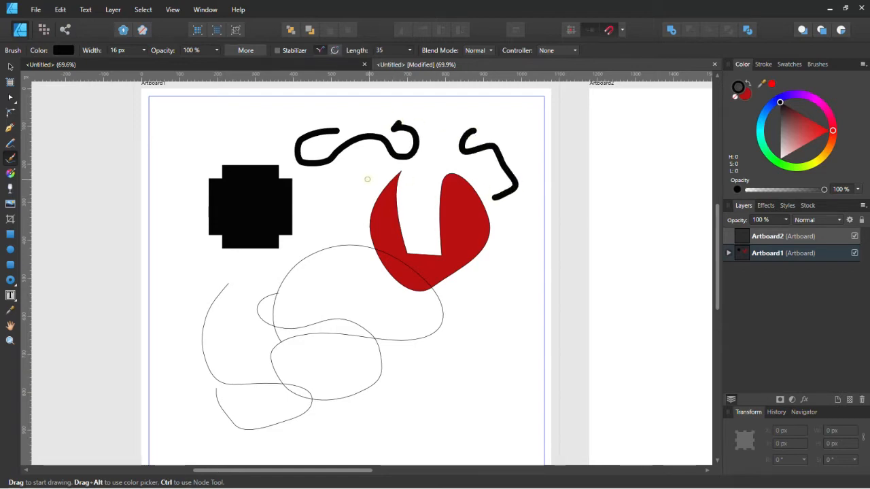
Select all the practice shapes, lines and strokes on Artboard1 and delete them.
{"action": "left_click", "coordinate": [11, 66]}
{"action": "scroll", "coordinate": [129, 182], "scroll_direction": "down", "scroll_amount": 3, "text": "ctrl"}
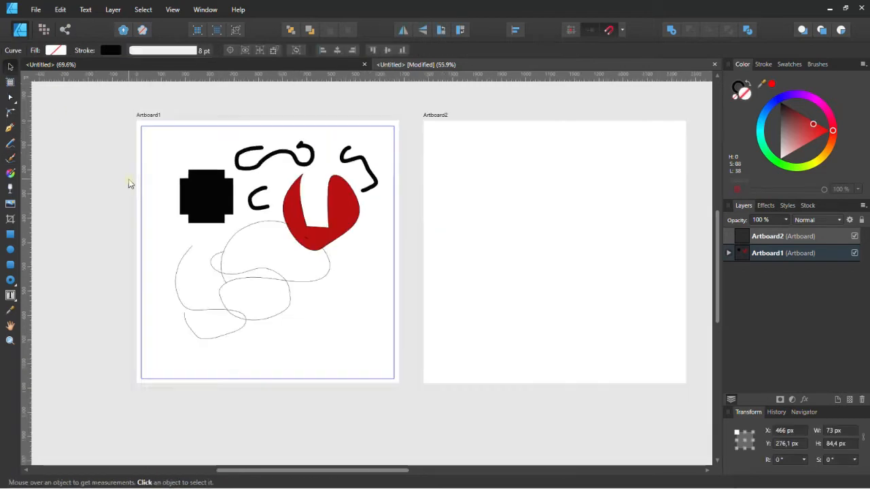
{"action": "left_click_drag", "start_coordinate": [70, 89], "coordinate": [348, 314]}
{"action": "key", "text": "Delete"}
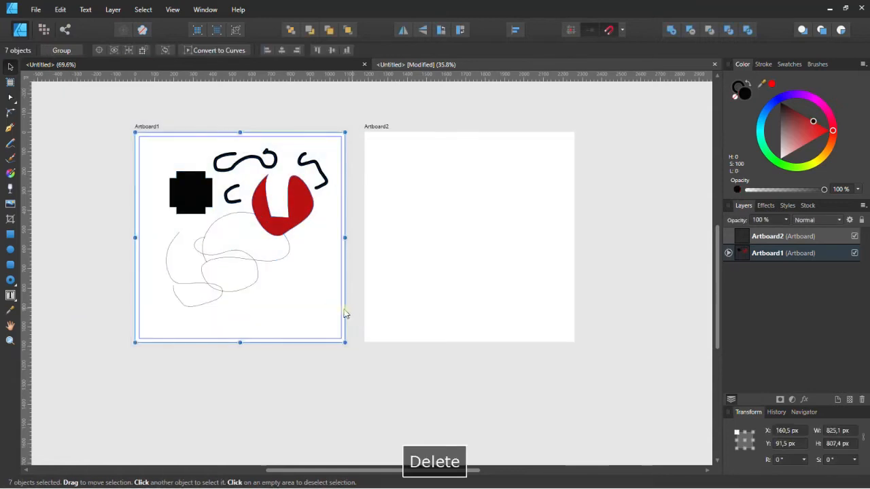
Draw a dark red square of about 383 x 383 px in the upper left part of Artboard1.
{"action": "scroll", "coordinate": [61, 196], "scroll_direction": "up", "scroll_amount": 2, "text": "ctrl"}
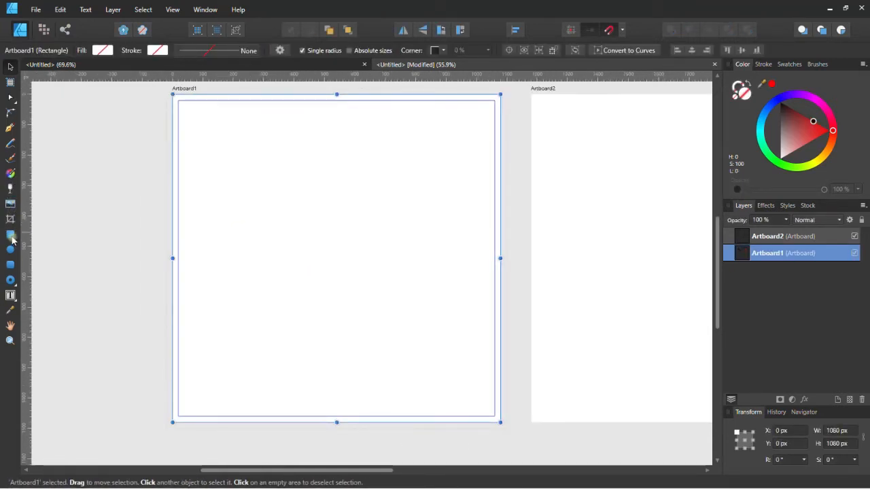
{"action": "left_click_drag", "start_coordinate": [231, 126], "coordinate": [336, 253]}
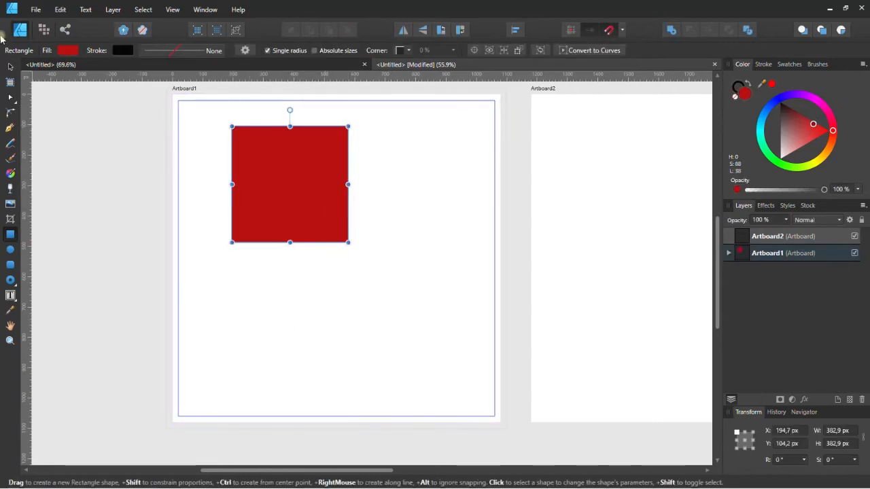
{"action": "left_click", "coordinate": [8, 68]}
{"action": "scroll", "coordinate": [239, 142], "scroll_direction": "up", "scroll_amount": 7}
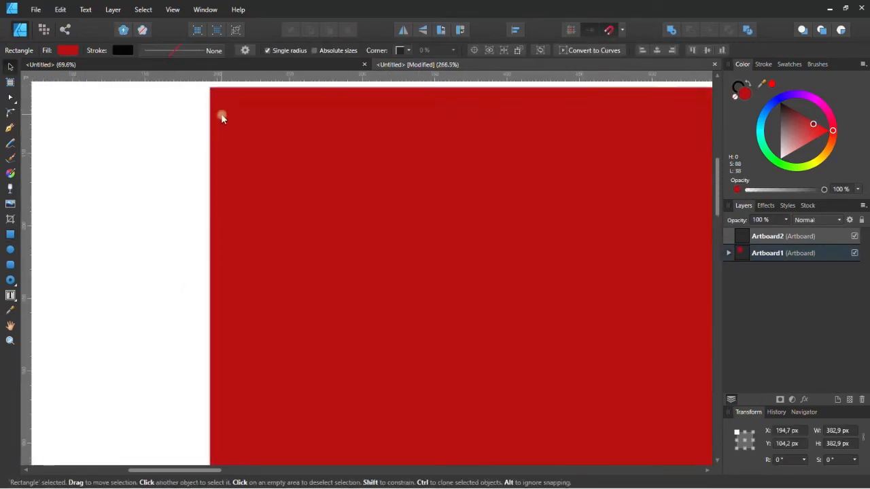
{"action": "scroll", "coordinate": [220, 117], "scroll_direction": "down", "scroll_amount": 5}
Apply a top-to-bottom linear gradient to the square, from muted red (H 0, S 37, L 51) to purple (H 315, S 100, L 21).
{"action": "left_click", "coordinate": [10, 173]}
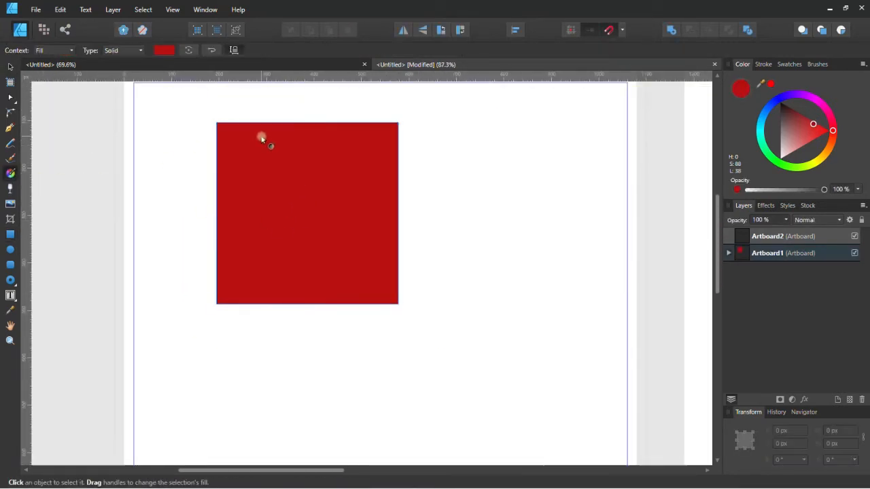
{"action": "left_click_drag", "start_coordinate": [262, 138], "coordinate": [288, 276]}
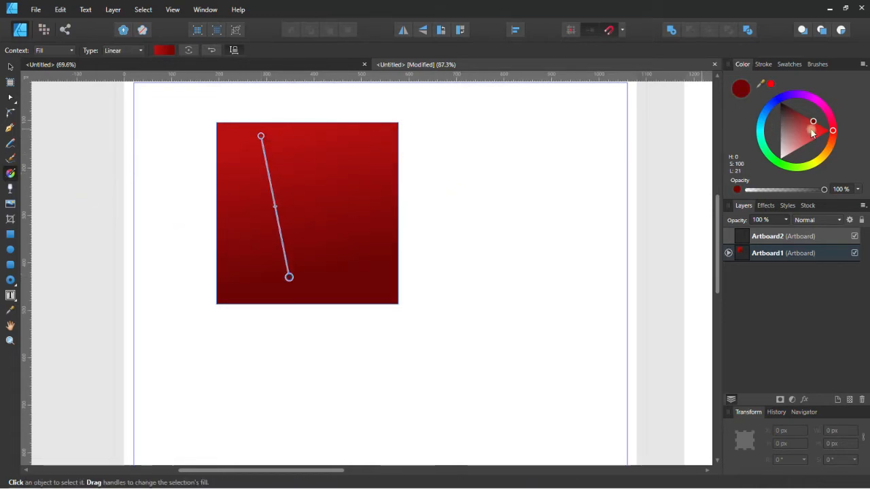
{"action": "left_click", "coordinate": [823, 106]}
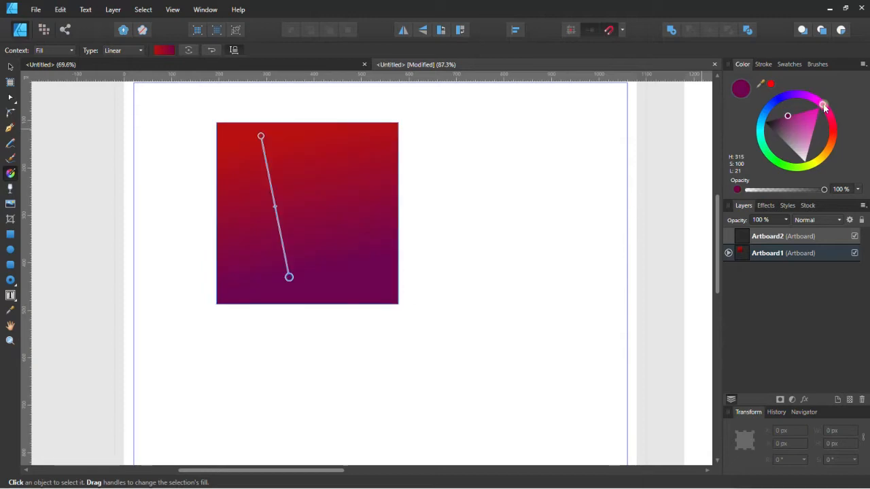
{"action": "left_click", "coordinate": [261, 136]}
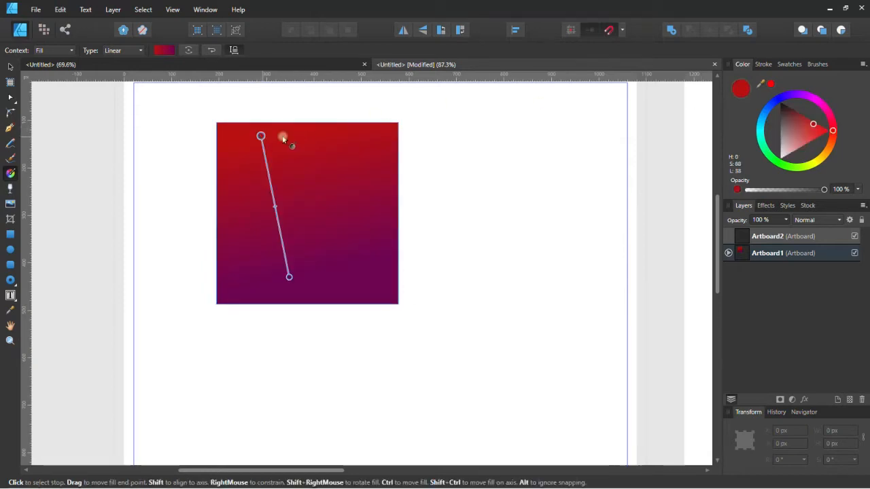
{"action": "left_click", "coordinate": [798, 132]}
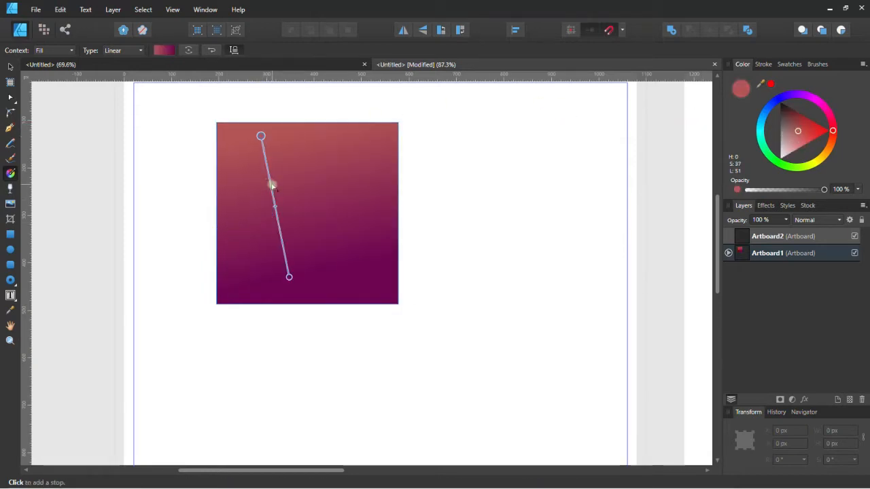
Add an intermediate gradient stop in the square's upper half, color it orange (H 35, S 100, L 43), and deselect the square.
{"action": "left_click", "coordinate": [271, 185]}
{"action": "left_click", "coordinate": [828, 147]}
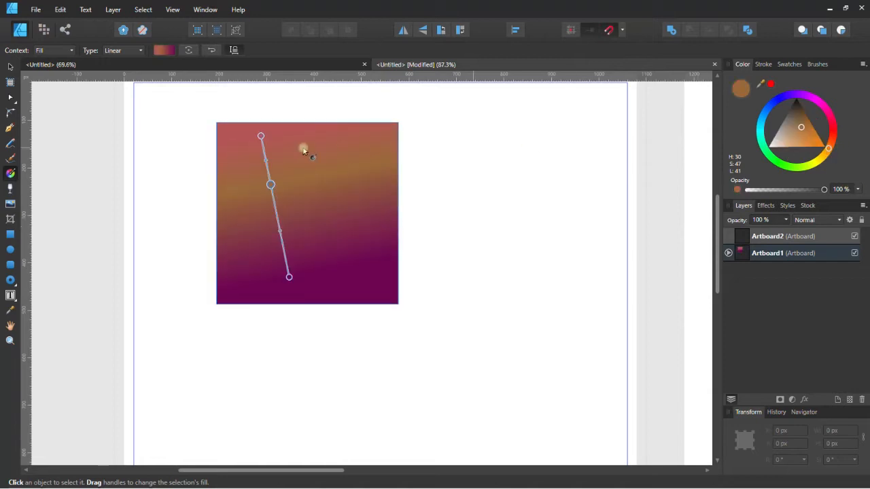
{"action": "left_click", "coordinate": [809, 166]}
{"action": "left_click", "coordinate": [814, 156]}
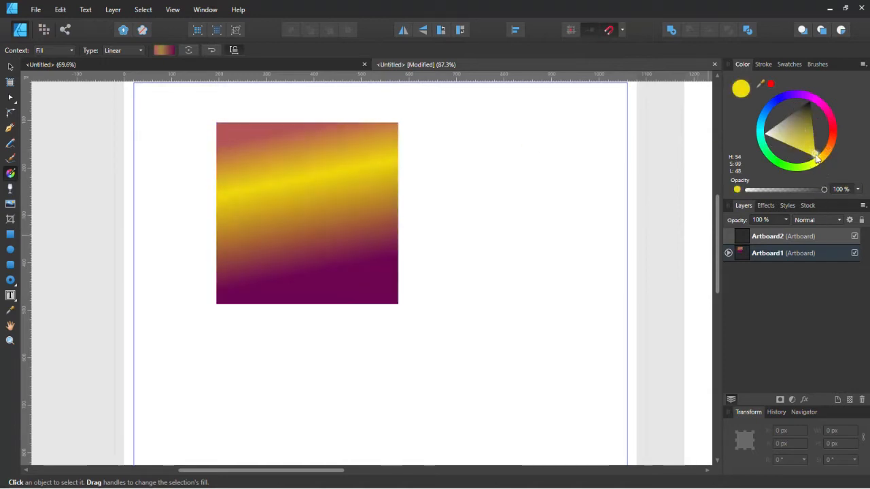
{"action": "left_click", "coordinate": [825, 151]}
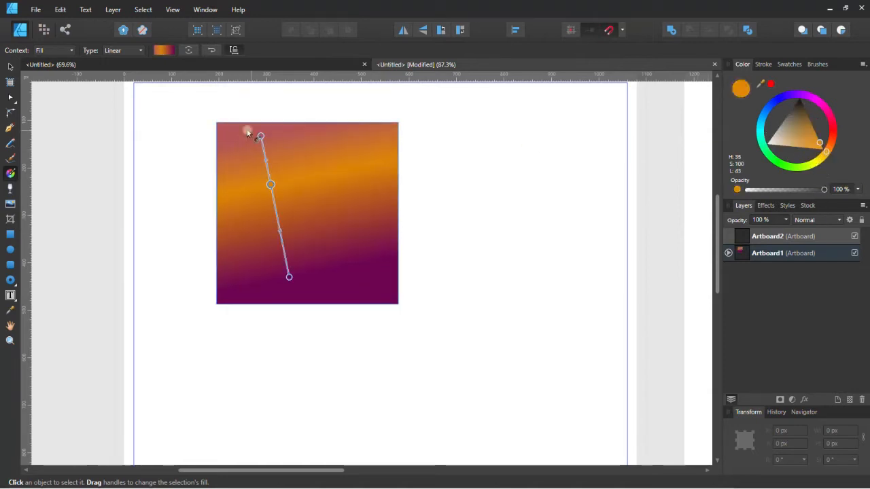
{"action": "left_click", "coordinate": [10, 67]}
{"action": "left_click", "coordinate": [147, 174]}
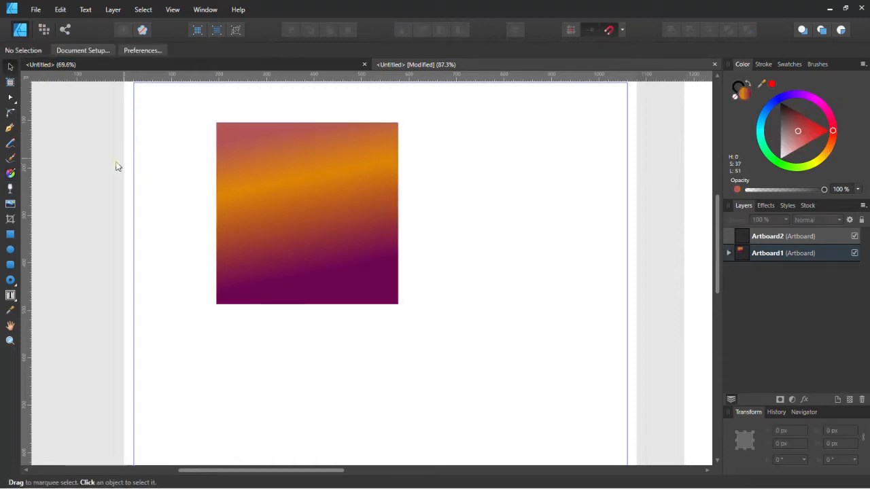
Apply a linear transparency to the gradient square, fading from opaque near its top edge to 0 % opacity at its bottom edge.
{"action": "left_click", "coordinate": [9, 190]}
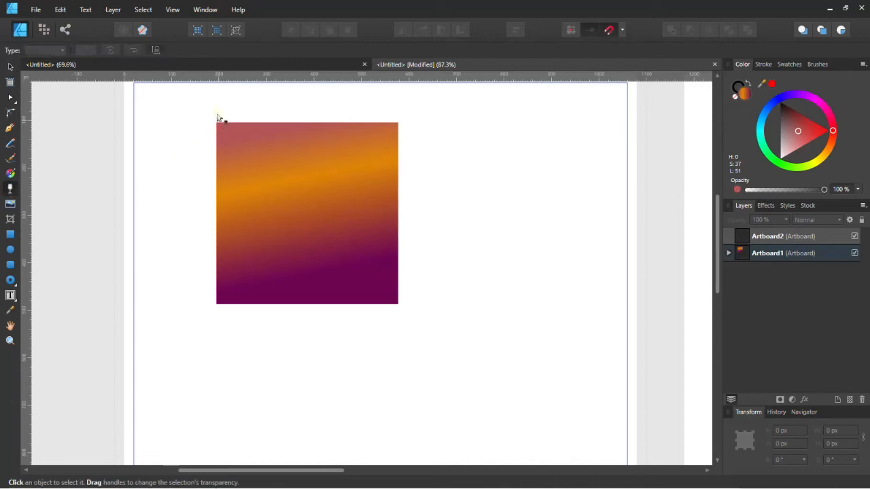
{"action": "left_click", "coordinate": [7, 66]}
{"action": "left_click", "coordinate": [222, 153]}
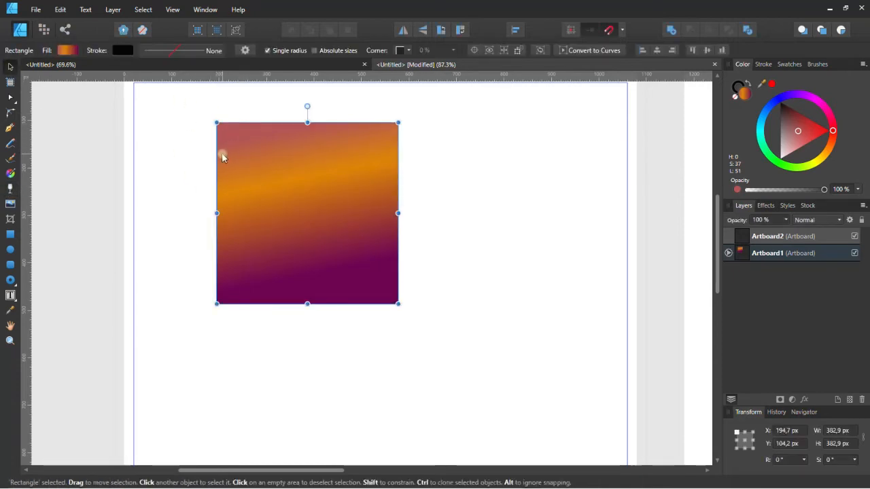
{"action": "left_click", "coordinate": [11, 192]}
{"action": "left_click_drag", "start_coordinate": [241, 131], "coordinate": [256, 304]}
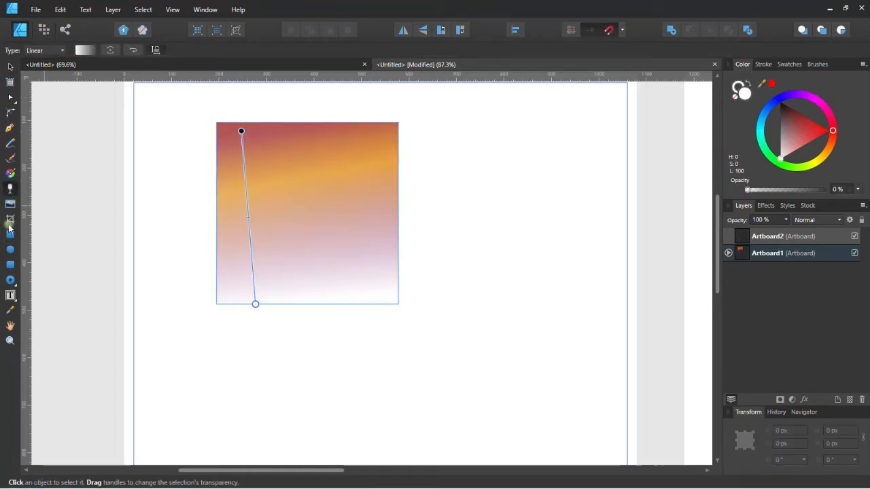
Draw a red square of about 439 x 439 px and place it behind the gradient square so the two overlap.
{"action": "left_click", "coordinate": [10, 233]}
{"action": "left_click_drag", "start_coordinate": [403, 347], "coordinate": [307, 235]}
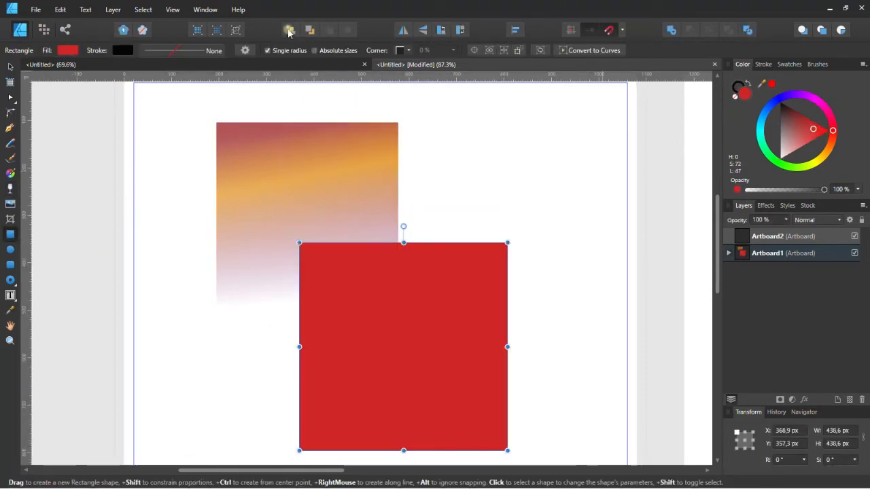
{"action": "left_click", "coordinate": [289, 31]}
{"action": "left_click", "coordinate": [10, 67]}
{"action": "left_click_drag", "start_coordinate": [439, 353], "coordinate": [435, 240]}
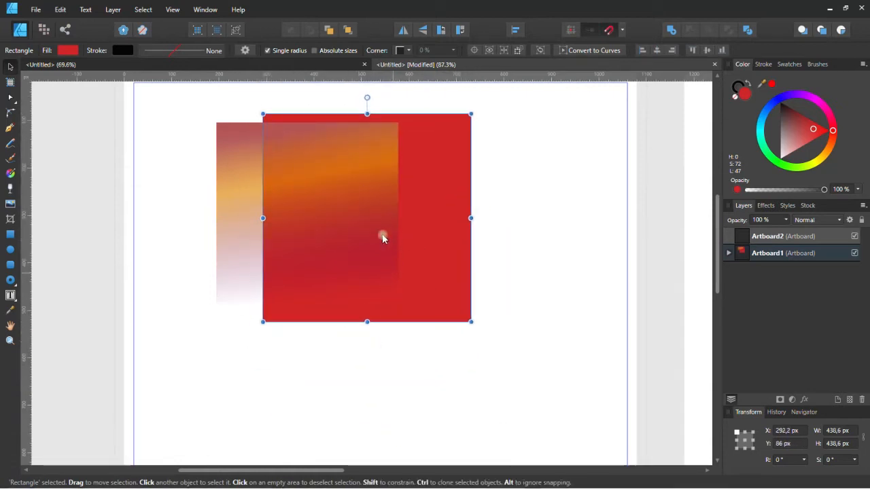
Fill the rear square with black and crop it from its right edge to about 205 px wide.
{"action": "left_click", "coordinate": [789, 127]}
{"action": "left_click_drag", "start_coordinate": [789, 127], "coordinate": [779, 102]}
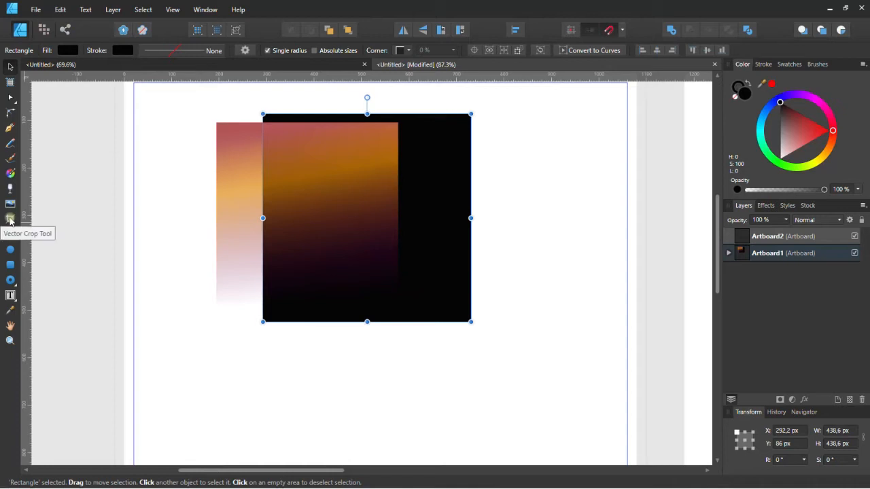
{"action": "left_click", "coordinate": [10, 219]}
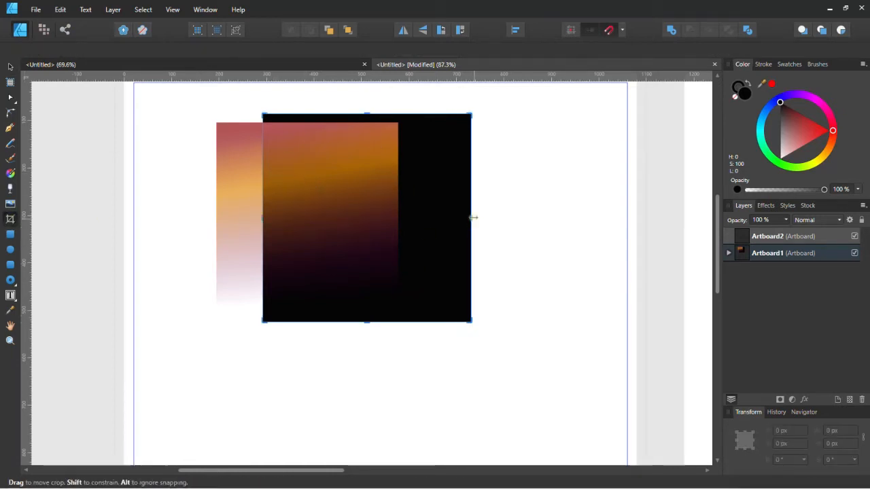
{"action": "left_click_drag", "start_coordinate": [471, 217], "coordinate": [363, 208]}
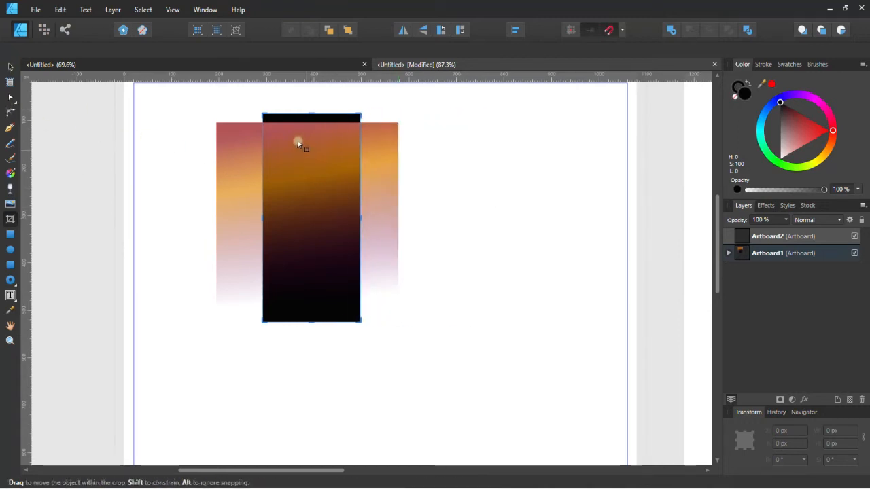
Draw a black circle at the artboard's upper right, duplicate it diagonally with an overlap, and merge both into one shape about 249 x 249 px.
{"action": "left_click", "coordinate": [11, 249]}
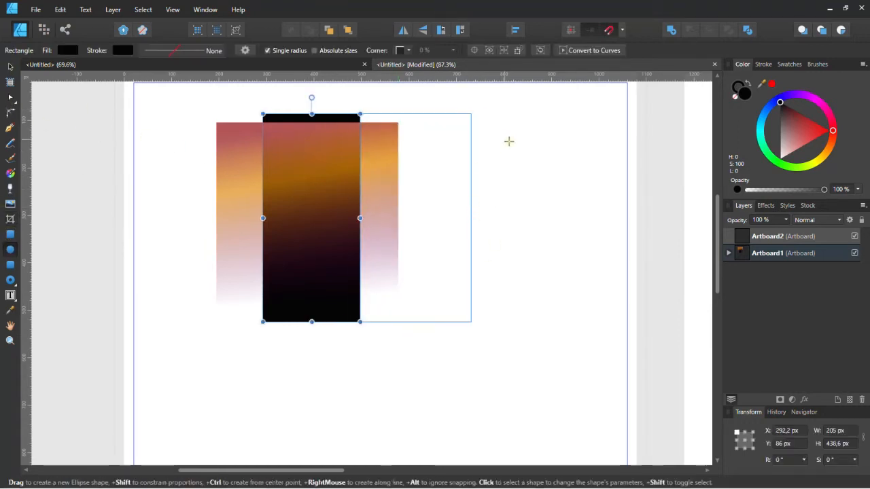
{"action": "left_click_drag", "start_coordinate": [504, 140], "coordinate": [451, 165]}
{"action": "left_click", "coordinate": [10, 67]}
{"action": "left_click_drag", "start_coordinate": [524, 129], "coordinate": [545, 149]}
{"action": "left_click", "coordinate": [516, 121], "text": "shift"}
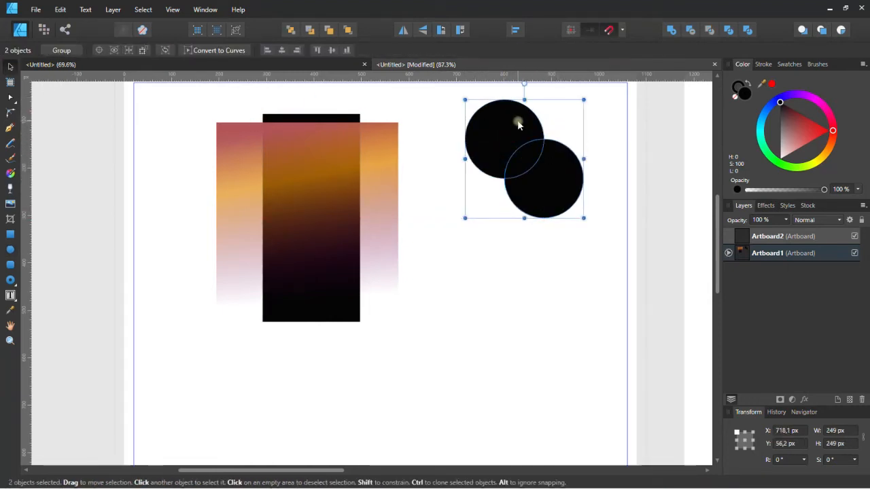
{"action": "left_click", "coordinate": [670, 32]}
Shift the merged shape's two junction nodes to the right to distort it, and move the whole shape slightly down and left.
{"action": "left_click", "coordinate": [10, 97]}
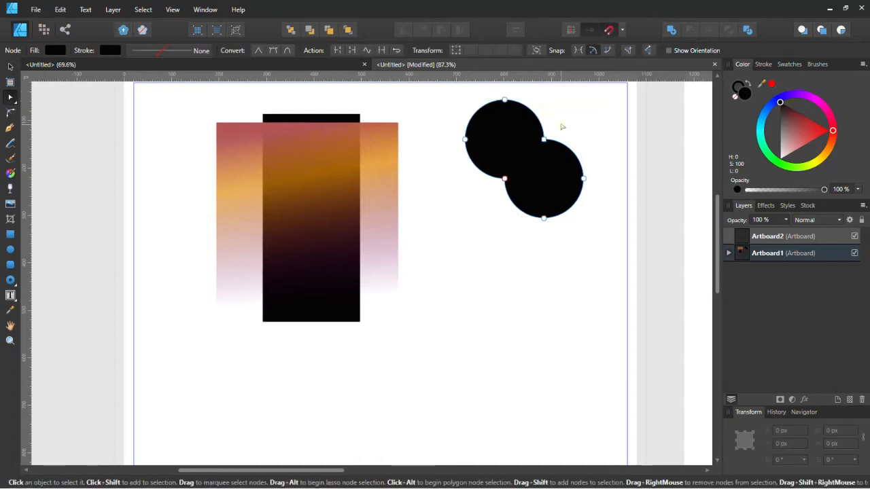
{"action": "left_click_drag", "start_coordinate": [562, 126], "coordinate": [481, 205]}
{"action": "left_click_drag", "start_coordinate": [544, 140], "coordinate": [601, 142]}
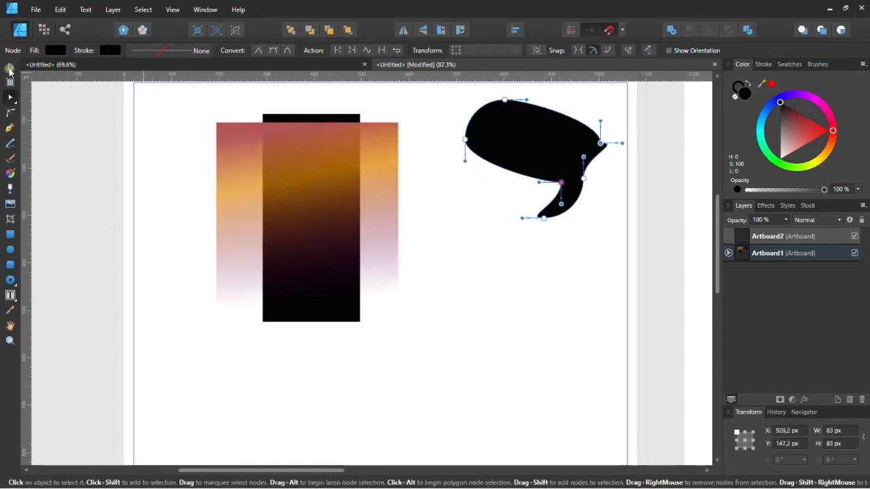
{"action": "left_click", "coordinate": [9, 67]}
{"action": "left_click_drag", "start_coordinate": [528, 127], "coordinate": [507, 171]}
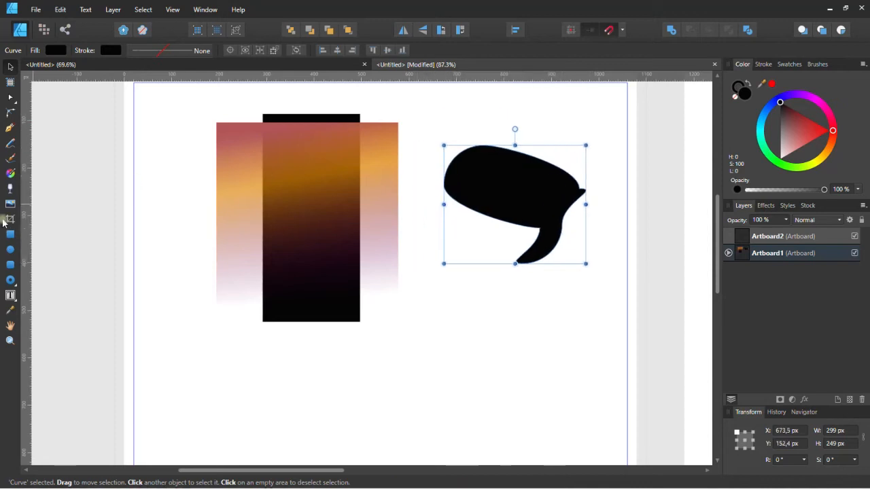
Crop away the rounded left end of the black curved shape with the Vector Crop tool and deselect it.
{"action": "left_click", "coordinate": [9, 219]}
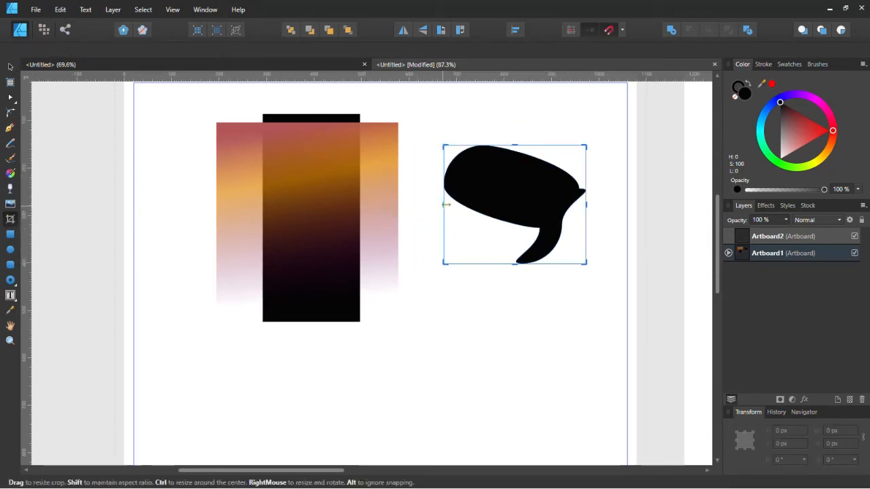
{"action": "left_click_drag", "start_coordinate": [445, 203], "coordinate": [492, 208]}
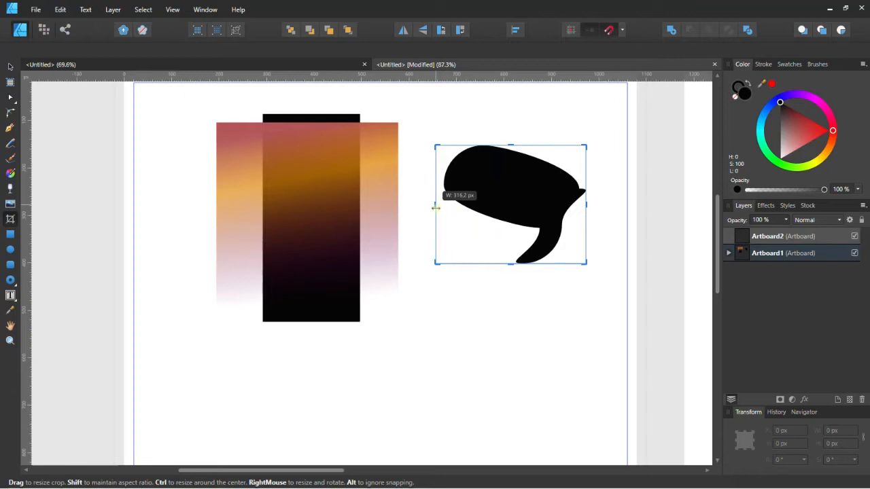
{"action": "left_click_drag", "start_coordinate": [444, 212], "coordinate": [480, 208]}
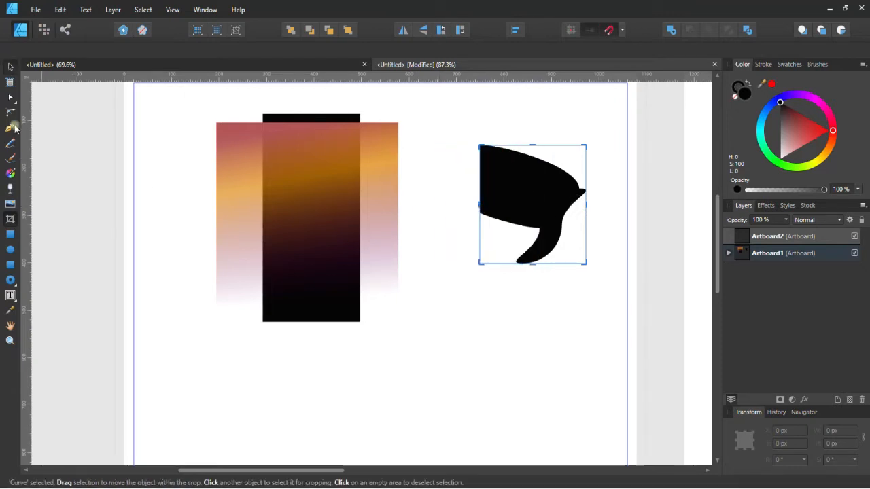
{"action": "left_click", "coordinate": [148, 229]}
Draw three overlapping black rectangles stepping diagonally down over the gradient square's lower left, the last about 247 x 261 px.
{"action": "left_click", "coordinate": [10, 234]}
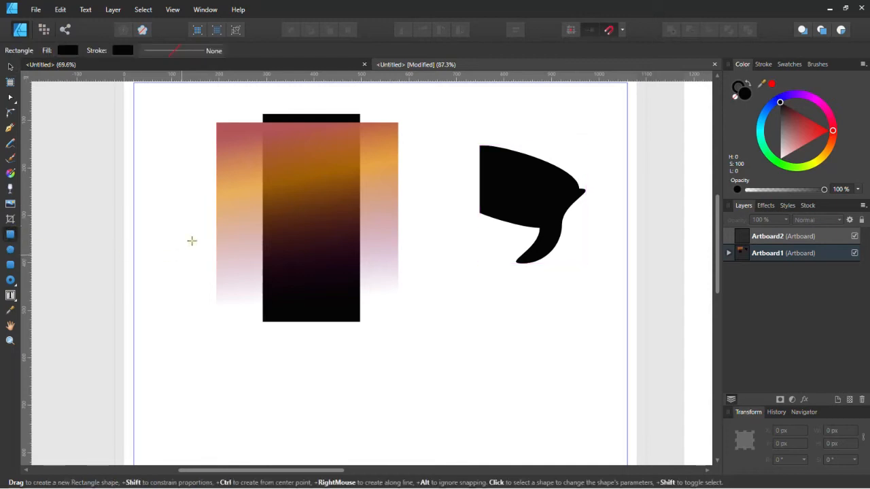
{"action": "mouse_move", "coordinate": [166, 183]}
{"action": "left_mouse_down"}
{"action": "mouse_move", "coordinate": [243, 252]}
{"action": "mouse_move", "coordinate": [244, 279]}
{"action": "left_mouse_up"}
{"action": "left_click_drag", "start_coordinate": [200, 219], "coordinate": [288, 304]}
{"action": "left_click_drag", "start_coordinate": [224, 261], "coordinate": [340, 384]}
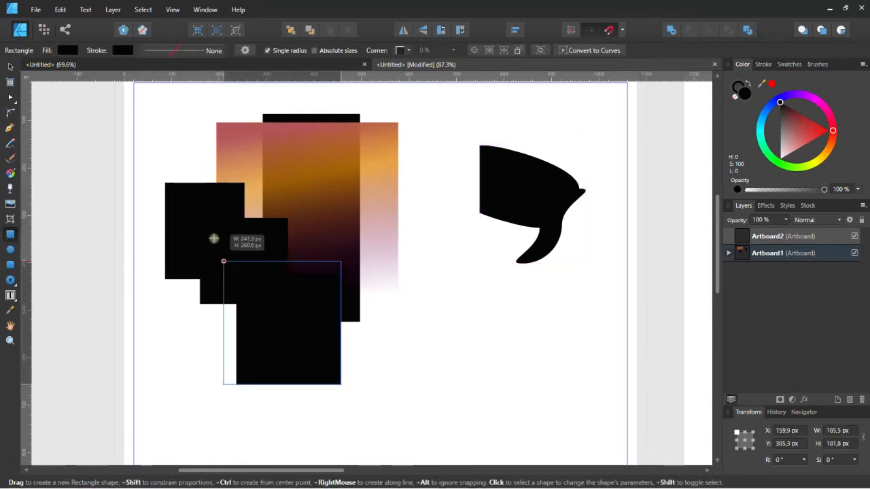
Size the last black rectangle to about 262 x 335 px and draw three overlapping black circles beside it, the last about 199 x 195 px.
{"action": "left_click_drag", "start_coordinate": [214, 239], "coordinate": [216, 225]}
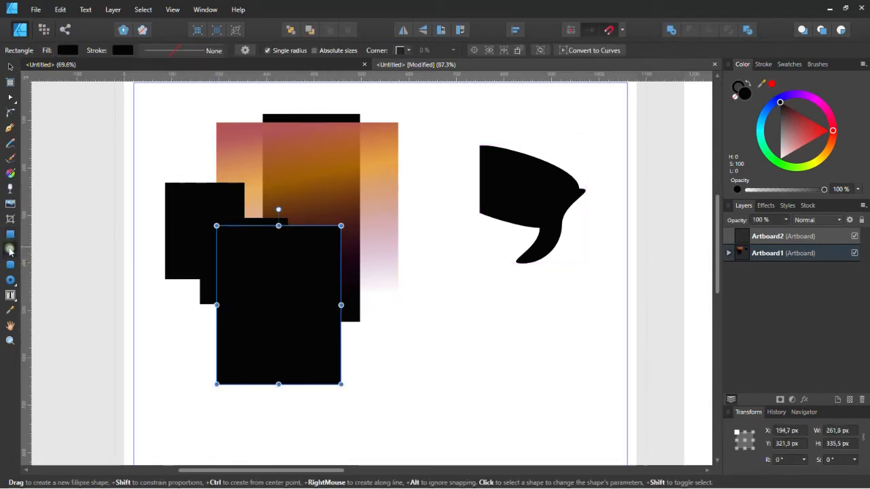
{"action": "left_click_drag", "start_coordinate": [416, 264], "coordinate": [484, 337]}
{"action": "left_click_drag", "start_coordinate": [459, 306], "coordinate": [541, 385]}
{"action": "left_click_drag", "start_coordinate": [460, 244], "coordinate": [554, 336]}
Draw a rounded rectangle about 226 x 232 px over the black curved shape and set its corner radius to 21 %.
{"action": "left_click", "coordinate": [10, 265]}
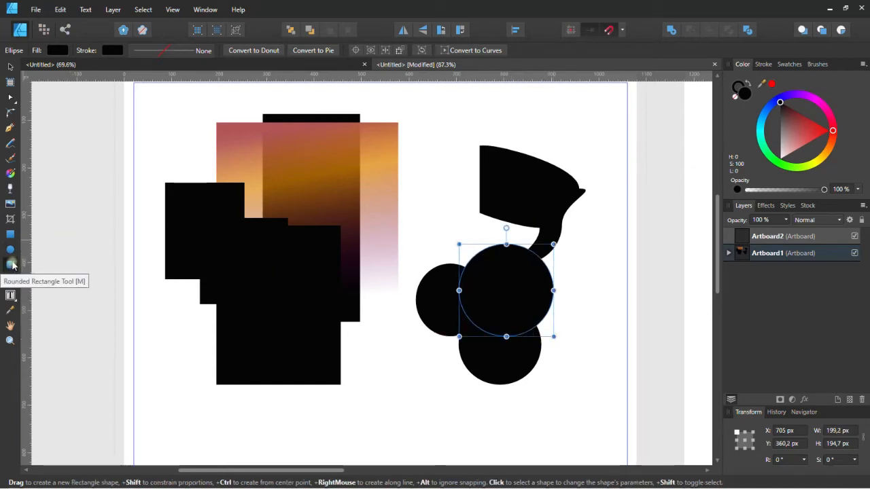
{"action": "mouse_move", "coordinate": [439, 116]}
{"action": "left_mouse_down"}
{"action": "mouse_move", "coordinate": [491, 169]}
{"action": "mouse_move", "coordinate": [535, 195]}
{"action": "mouse_move", "coordinate": [546, 226]}
{"action": "left_mouse_up"}
{"action": "scroll", "coordinate": [466, 169], "scroll_direction": "down", "scroll_amount": 3}
{"action": "scroll", "coordinate": [466, 168], "scroll_direction": "up", "scroll_amount": 5}
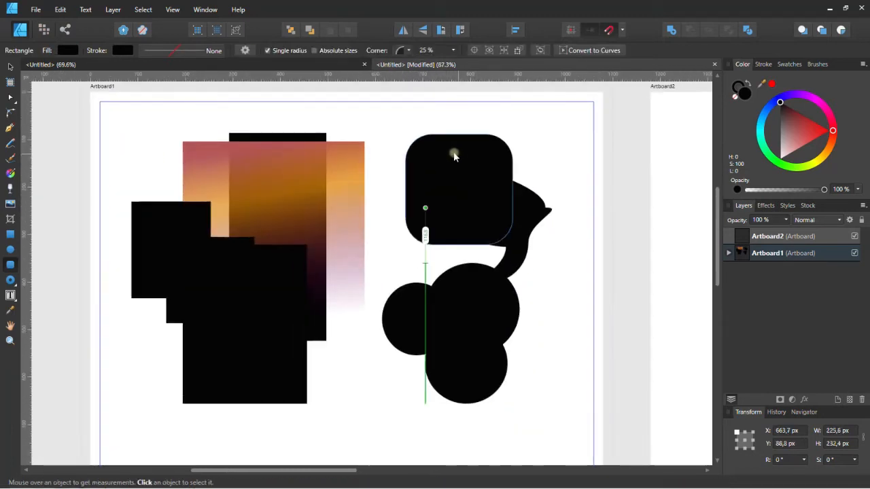
{"action": "mouse_move", "coordinate": [382, 136]}
{"action": "left_mouse_down"}
{"action": "mouse_move", "coordinate": [402, 163]}
{"action": "mouse_move", "coordinate": [369, 126]}
{"action": "mouse_move", "coordinate": [389, 154]}
{"action": "mouse_move", "coordinate": [376, 131]}
{"action": "left_mouse_up"}
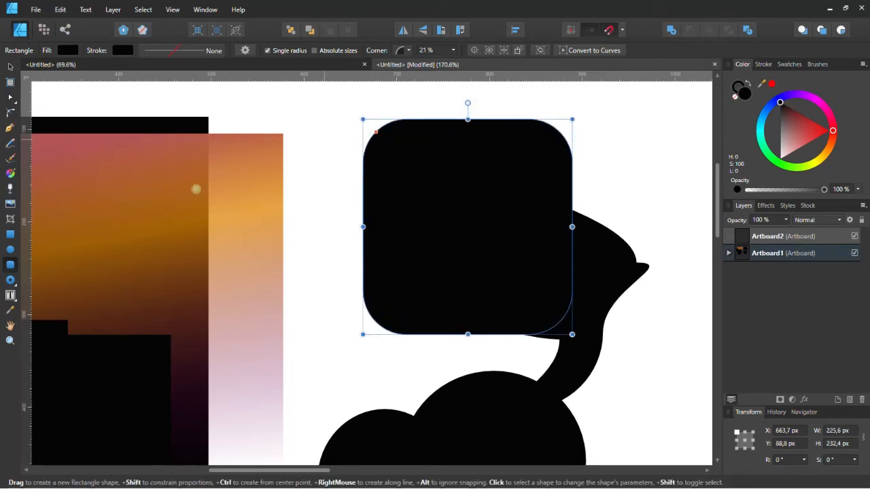
Draw a black cog about 149 x 155 px in the empty area below the rectangles and circles.
{"action": "left_click", "coordinate": [11, 281]}
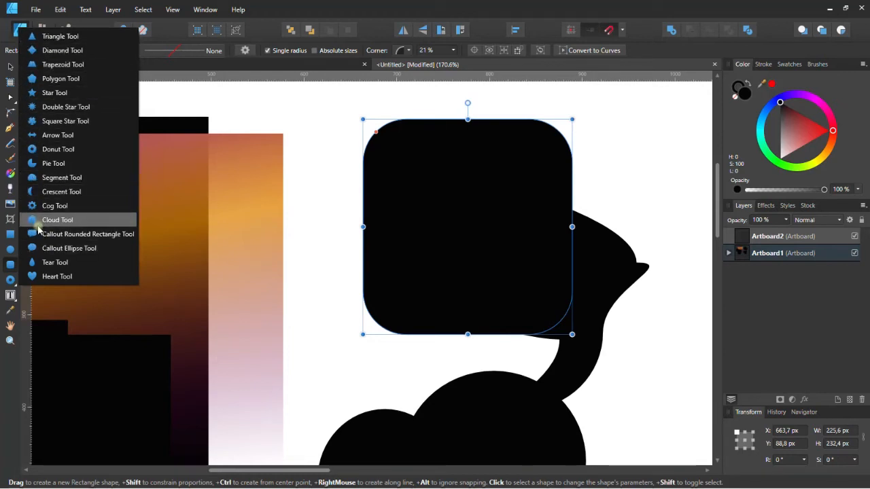
{"action": "left_click", "coordinate": [54, 206]}
{"action": "scroll", "coordinate": [308, 155], "scroll_direction": "down", "scroll_amount": 6}
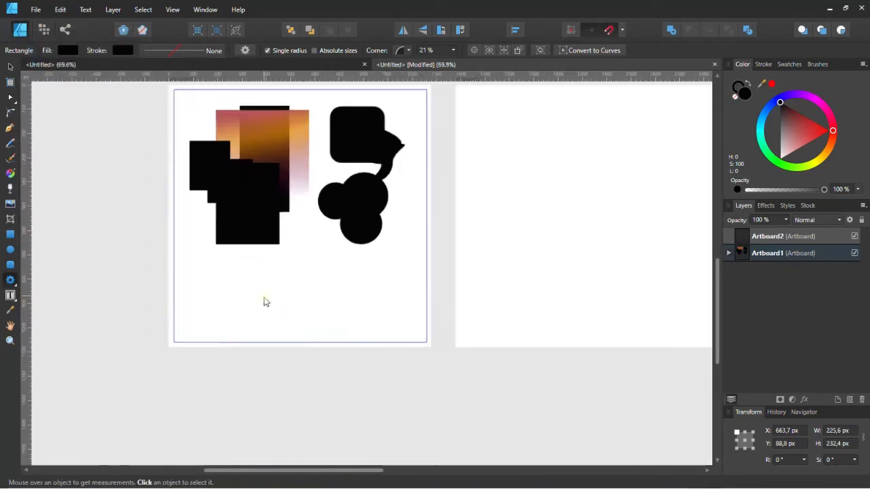
{"action": "scroll", "coordinate": [266, 299], "scroll_direction": "up", "scroll_amount": 2}
{"action": "left_click_drag", "start_coordinate": [293, 222], "coordinate": [347, 277]}
{"action": "scroll", "coordinate": [321, 245], "scroll_direction": "up", "scroll_amount": 4}
Set the cog to 6 teeth and its hole radius to 55 %.
{"action": "left_click", "coordinate": [307, 51]}
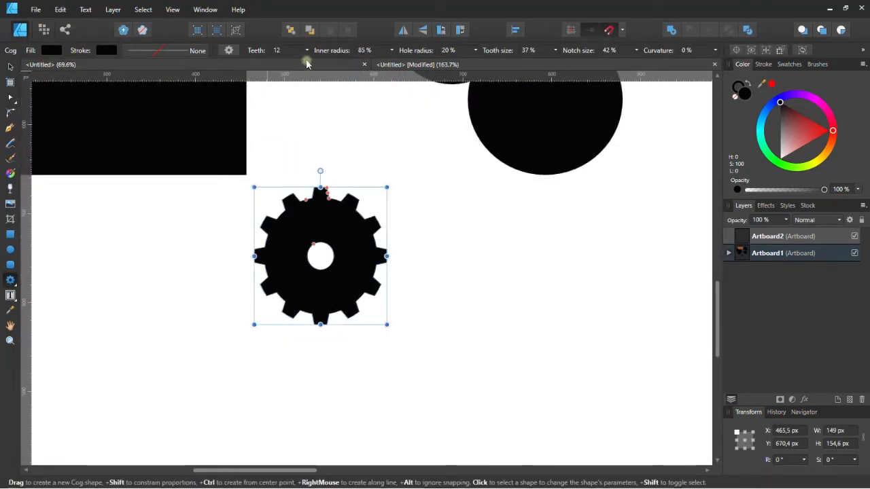
{"action": "mouse_move", "coordinate": [306, 62]}
{"action": "left_mouse_down"}
{"action": "mouse_move", "coordinate": [334, 63]}
{"action": "mouse_move", "coordinate": [303, 66]}
{"action": "mouse_move", "coordinate": [307, 80]}
{"action": "mouse_move", "coordinate": [297, 72]}
{"action": "left_mouse_up"}
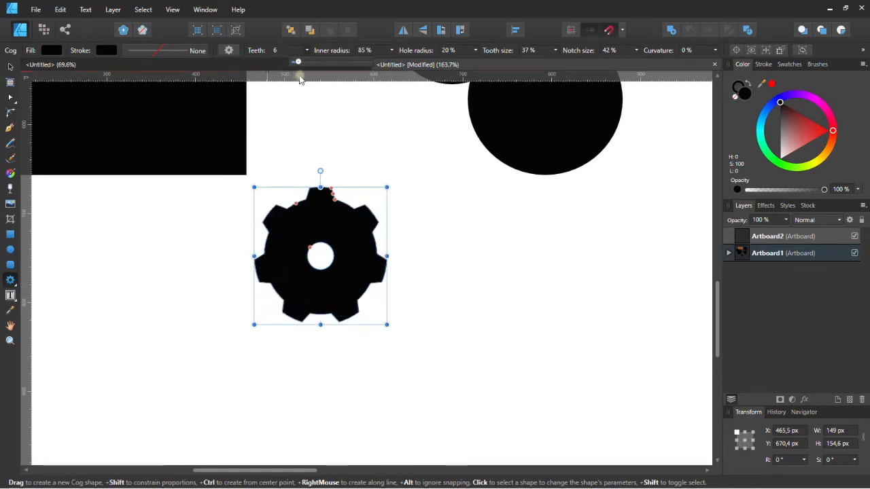
{"action": "left_click_drag", "start_coordinate": [310, 251], "coordinate": [273, 227]}
{"action": "left_click", "coordinate": [9, 66]}
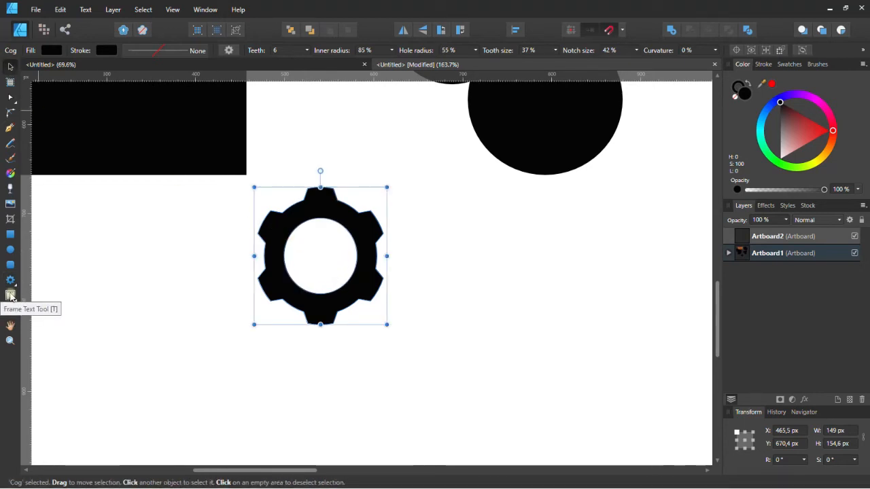
Add a text frame beside the cog, fill it with repeated "dsa" filler text, and widen the frame to about 196 px.
{"action": "left_click", "coordinate": [10, 296]}
{"action": "left_click_drag", "start_coordinate": [451, 234], "coordinate": [605, 394]}
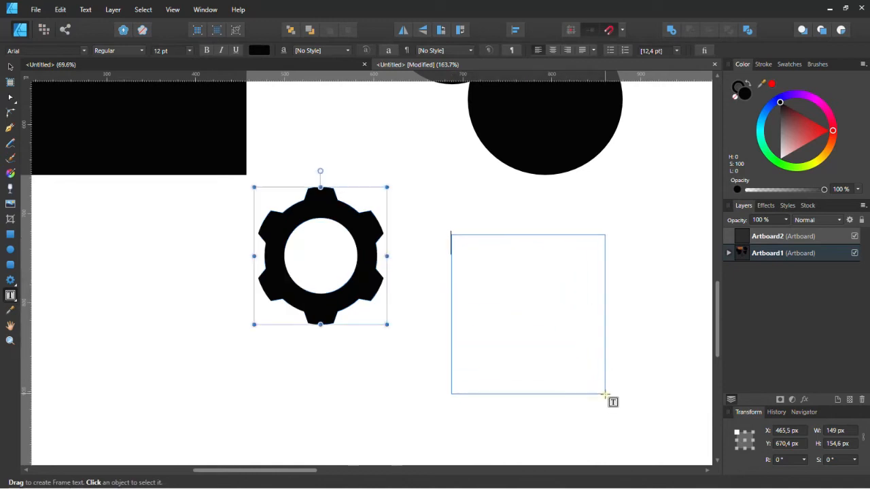
{"action": "type", "text": "dsadsadsadsa"}
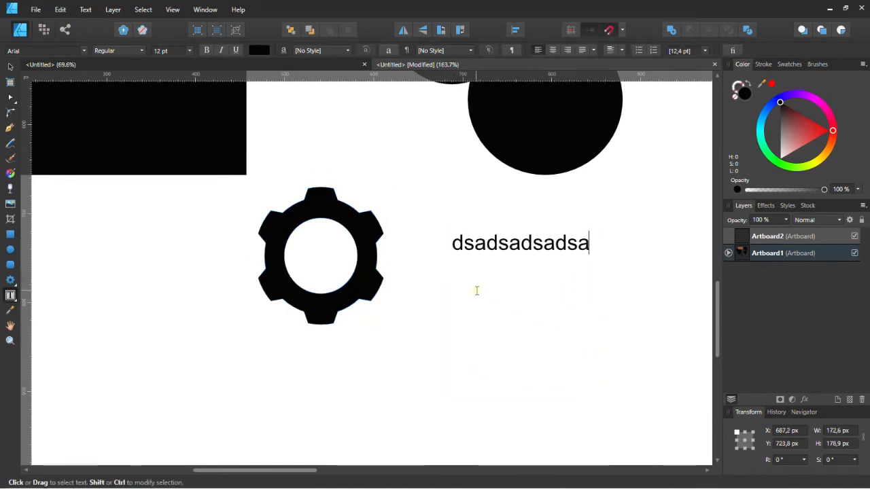
{"action": "type", "text": "dsadsadsdsadsadsa"}
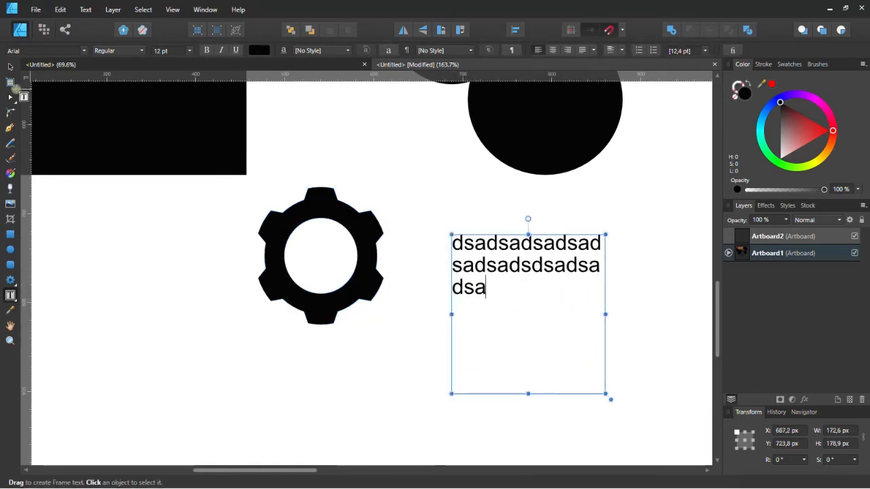
{"action": "left_click", "coordinate": [10, 67]}
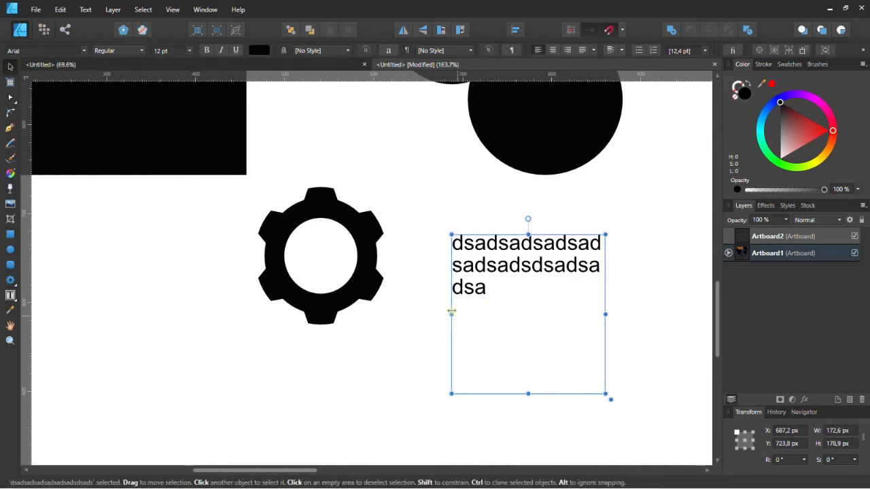
{"action": "left_click_drag", "start_coordinate": [451, 314], "coordinate": [431, 338]}
Add the artistic text "Dasdsadsa" below and to the left of the cog.
{"action": "left_click", "coordinate": [13, 297]}
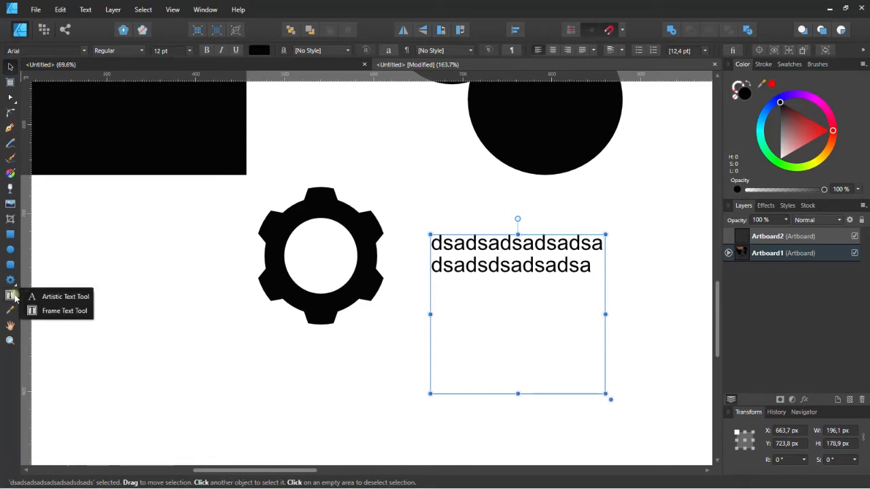
{"action": "left_click", "coordinate": [34, 301]}
{"action": "left_click", "coordinate": [163, 367]}
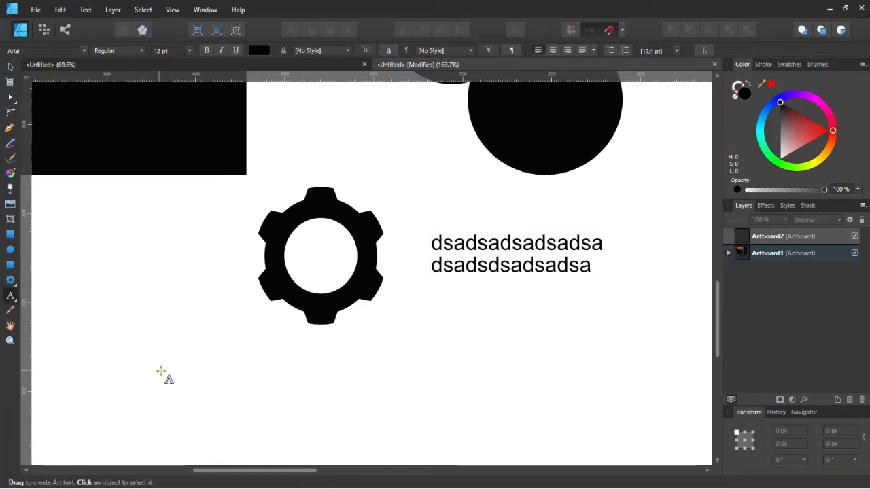
{"action": "left_click", "coordinate": [185, 380]}
{"action": "type", "text": "Das"}
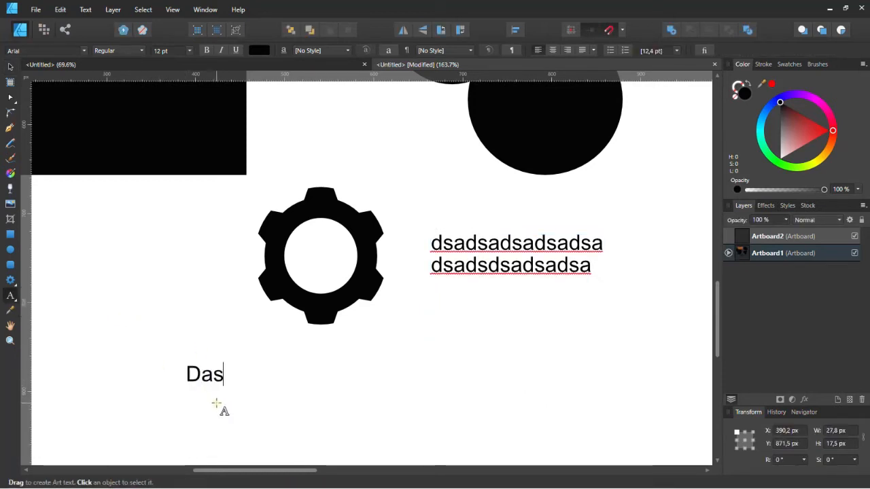
{"action": "type", "text": "dsadsa"}
{"action": "key", "text": "Escape"}
Try stretching the artistic text horizontally to about 150 px wide and undo the stretch.
{"action": "left_click", "coordinate": [11, 67]}
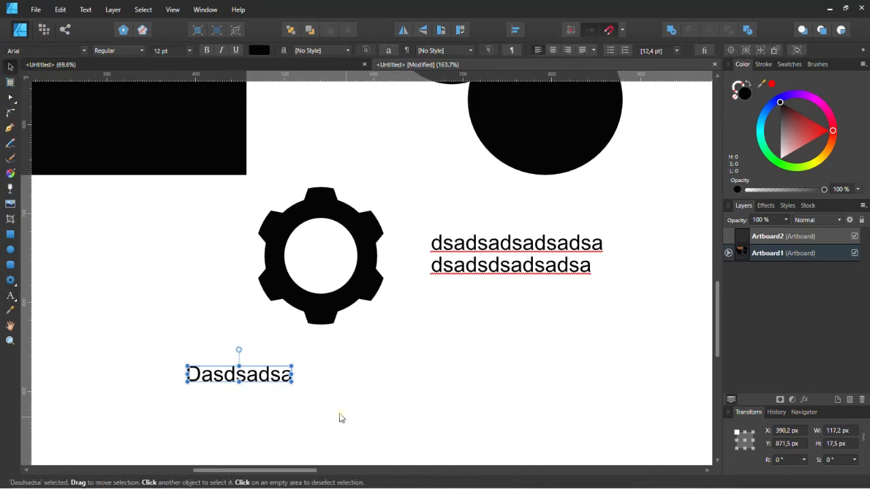
{"action": "left_click_drag", "start_coordinate": [293, 375], "coordinate": [318, 388]}
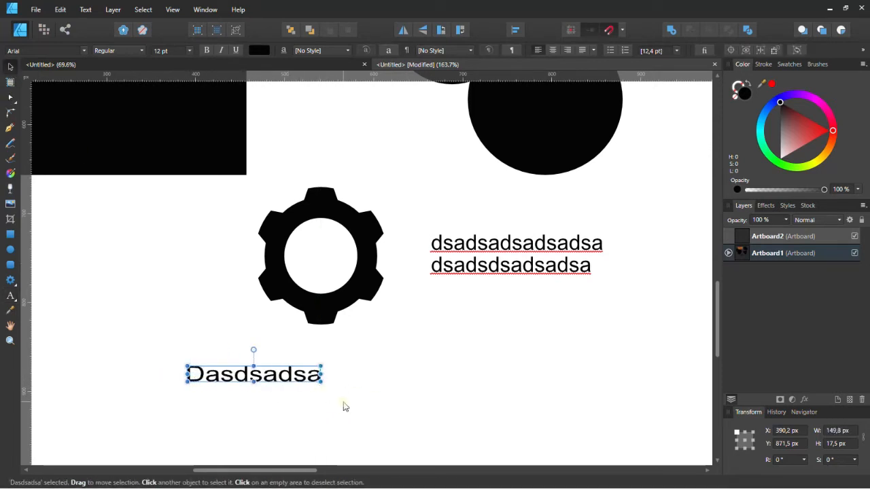
{"action": "key", "text": "ctrl+z"}
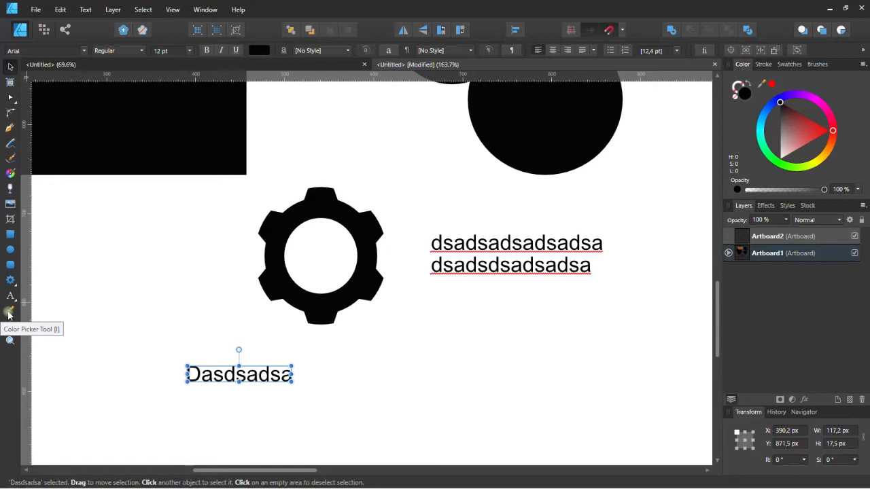
Draw two black squares of about 83 px and 67 px left of the cog, offsetting the smaller one diagonally down to the right.
{"action": "left_click", "coordinate": [10, 234]}
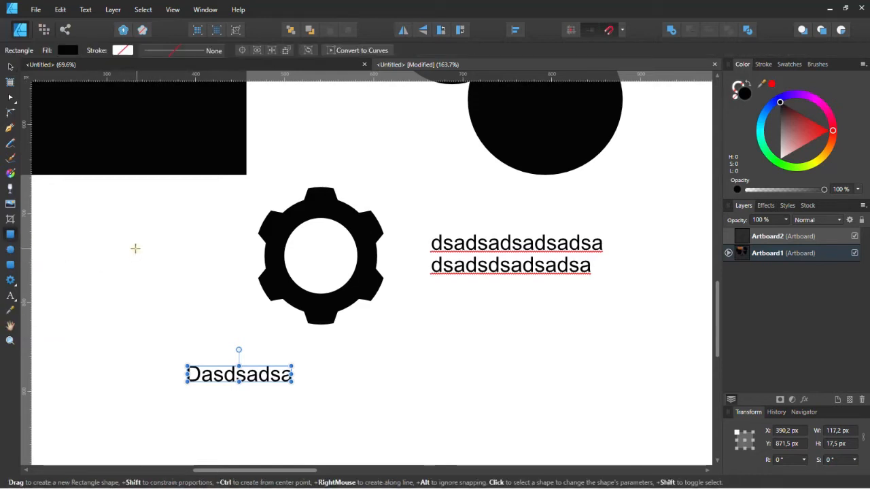
{"action": "left_click_drag", "start_coordinate": [132, 240], "coordinate": [168, 277]}
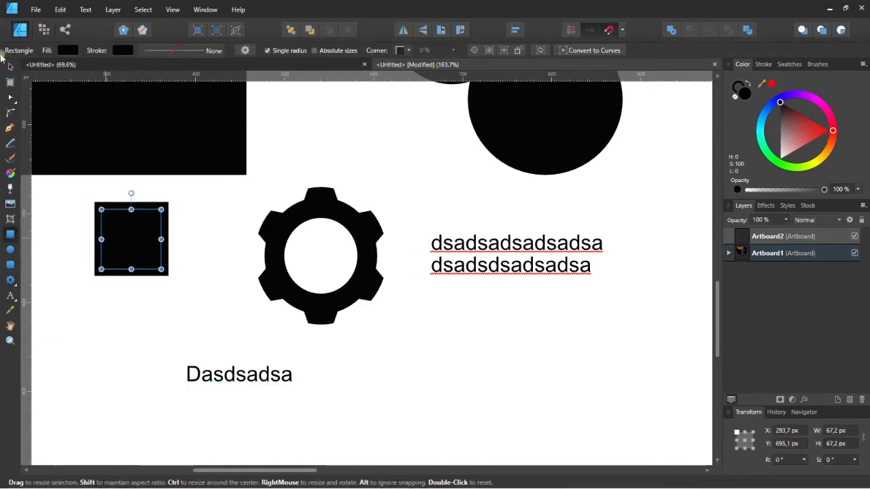
{"action": "left_click", "coordinate": [10, 66]}
{"action": "left_click_drag", "start_coordinate": [147, 254], "coordinate": [173, 279], "text": "alt"}
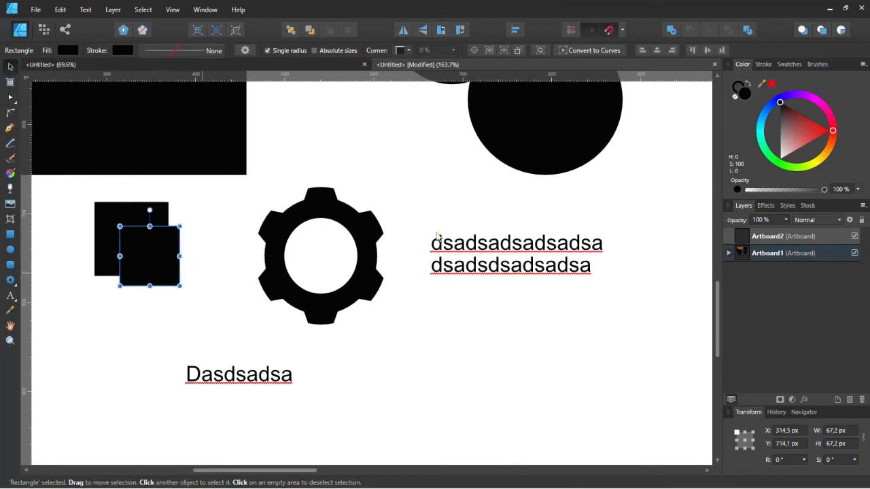
Fill the smaller square with light red (H 0, S 61, L 65), sample that colour with the Color Picker, and apply it to the larger square.
{"action": "left_click", "coordinate": [801, 140]}
{"action": "left_click", "coordinate": [11, 310]}
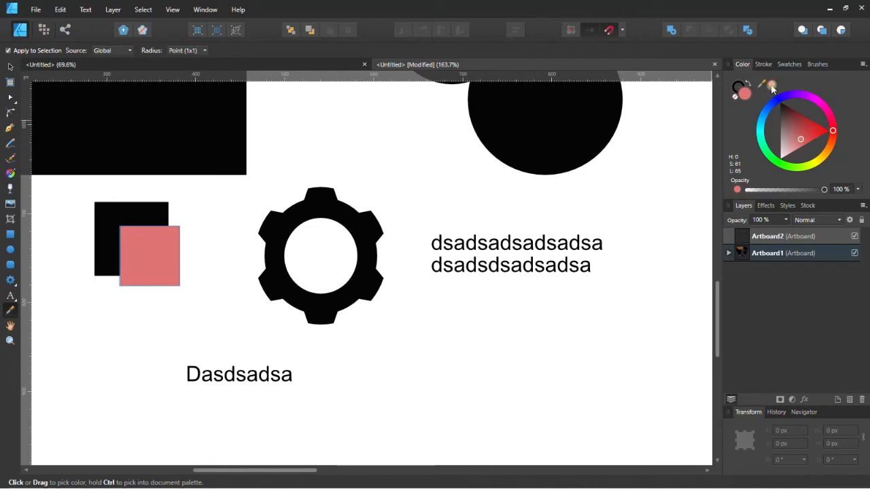
{"action": "left_click", "coordinate": [10, 66]}
{"action": "left_click", "coordinate": [124, 212]}
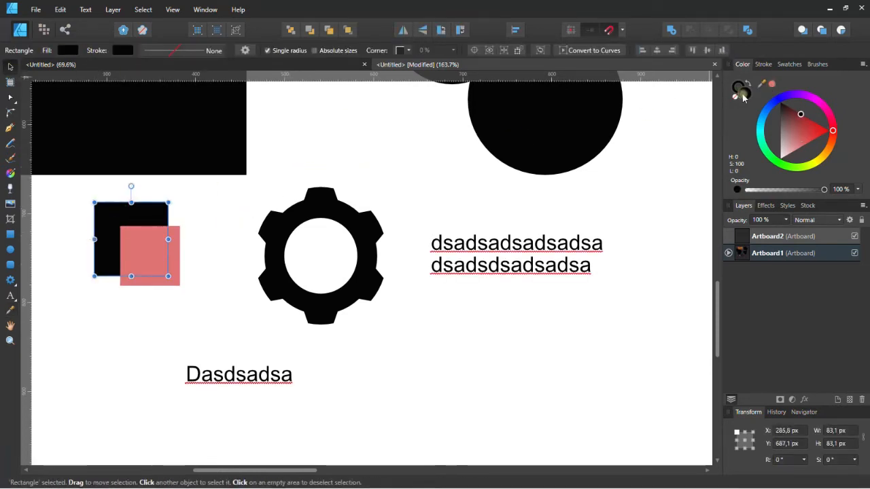
{"action": "left_click", "coordinate": [771, 83]}
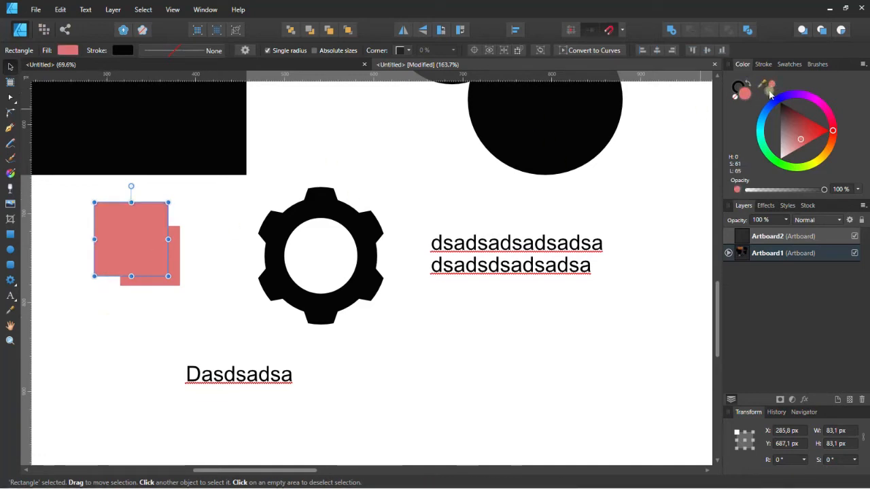
Examine the artboards by panning with the View tool and zooming with the Zoom tool, ending with the whole document fitted in view.
{"action": "left_click", "coordinate": [11, 326]}
{"action": "left_click_drag", "start_coordinate": [296, 231], "coordinate": [426, 173]}
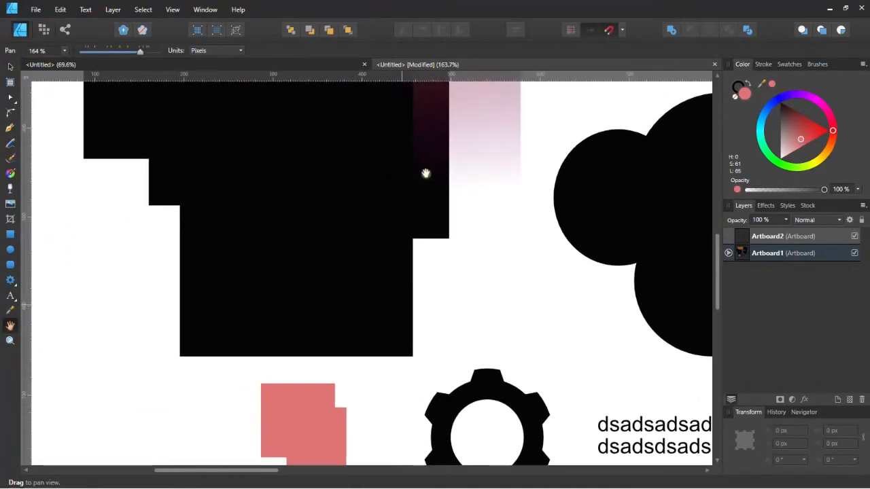
{"action": "scroll", "coordinate": [425, 174], "scroll_direction": "down", "scroll_amount": 6}
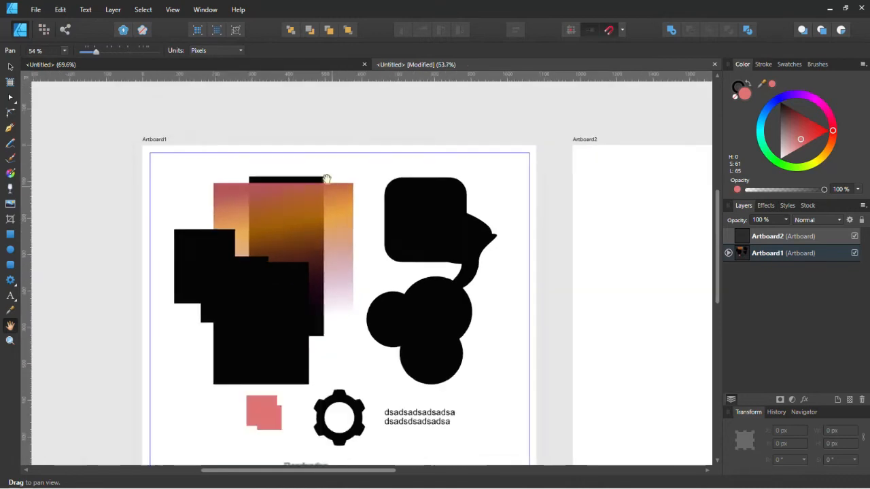
{"action": "scroll", "coordinate": [327, 179], "scroll_direction": "down", "scroll_amount": 1}
{"action": "left_click_drag", "start_coordinate": [324, 282], "coordinate": [248, 247]}
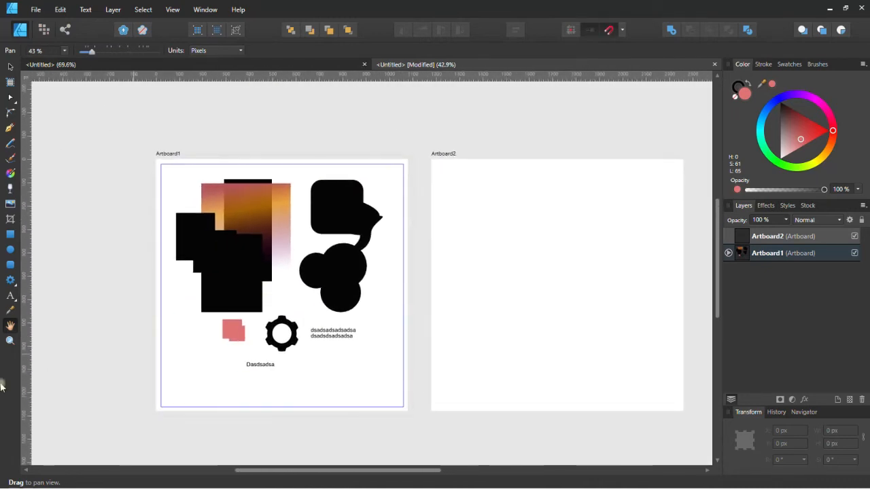
{"action": "left_click", "coordinate": [9, 344]}
{"action": "left_click_drag", "start_coordinate": [311, 373], "coordinate": [418, 483]}
{"action": "left_click_drag", "start_coordinate": [365, 371], "coordinate": [278, 72]}
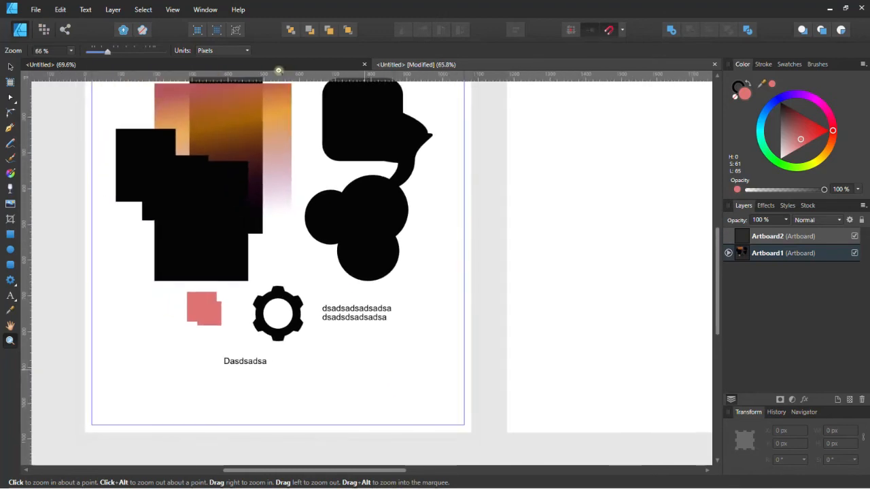
{"action": "left_click_drag", "start_coordinate": [298, 326], "coordinate": [270, 247]}
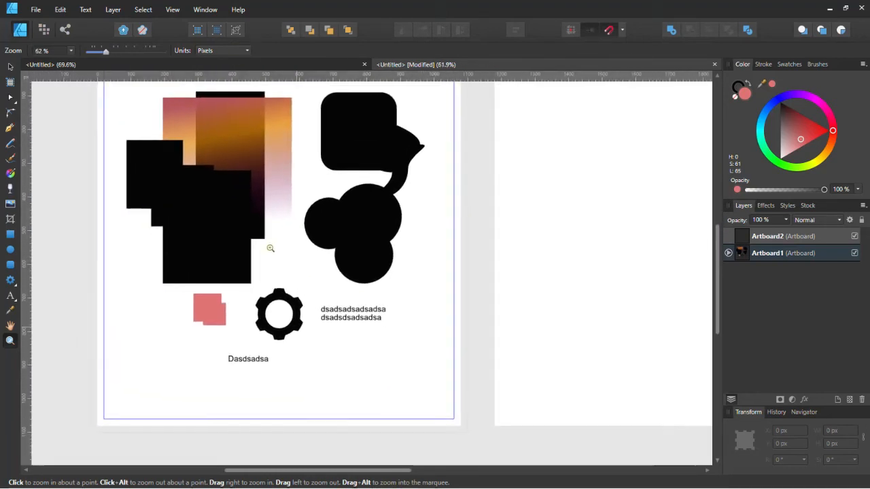
{"action": "key", "text": "ctrl+0"}
Delete every object on Artboard1 and clear the selection.
{"action": "key", "text": "v"}
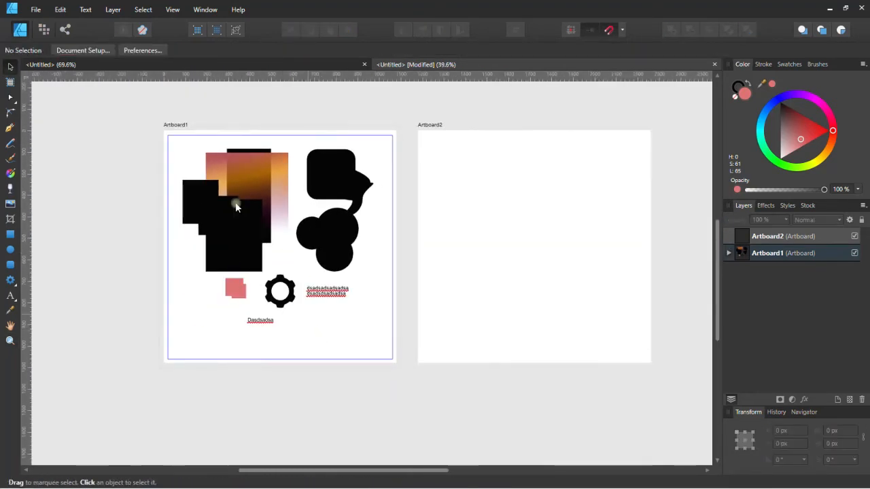
{"action": "left_click_drag", "start_coordinate": [169, 95], "coordinate": [388, 342]}
{"action": "key", "text": "Delete"}
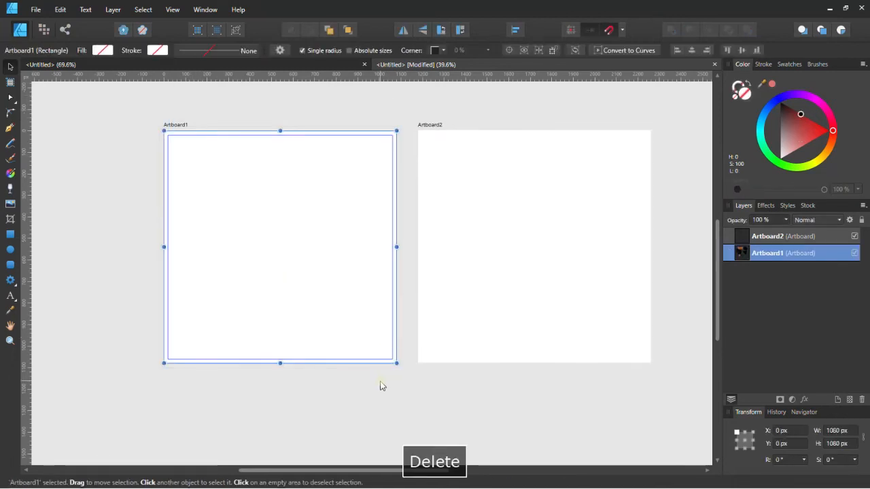
{"action": "left_click", "coordinate": [379, 384]}
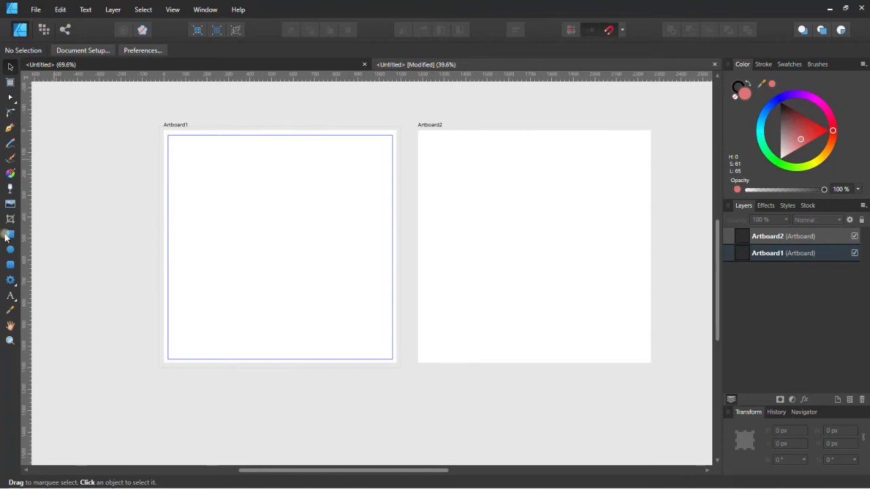
Draw a square about 355 px wide at the centre of Artboard1 and fill it with green (H 118, S 46, L 37).
{"action": "key", "text": "m"}
{"action": "left_click_drag", "start_coordinate": [280, 239], "coordinate": [318, 278]}
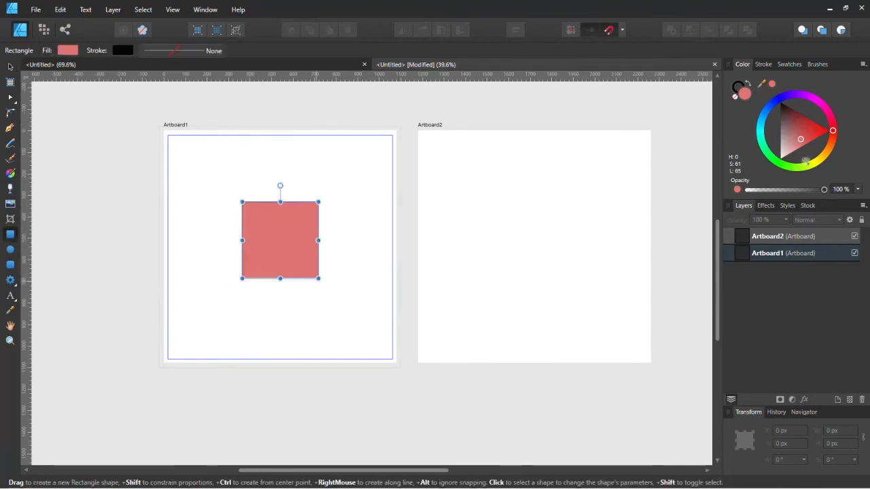
{"action": "mouse_move", "coordinate": [796, 144]}
{"action": "left_mouse_down"}
{"action": "mouse_move", "coordinate": [806, 131]}
{"action": "mouse_move", "coordinate": [804, 153]}
{"action": "mouse_move", "coordinate": [795, 146]}
{"action": "mouse_move", "coordinate": [808, 133]}
{"action": "mouse_move", "coordinate": [833, 128]}
{"action": "mouse_move", "coordinate": [826, 111]}
{"action": "mouse_move", "coordinate": [810, 102]}
{"action": "mouse_move", "coordinate": [823, 112]}
{"action": "mouse_move", "coordinate": [829, 144]}
{"action": "mouse_move", "coordinate": [812, 168]}
{"action": "mouse_move", "coordinate": [815, 106]}
{"action": "mouse_move", "coordinate": [783, 95]}
{"action": "mouse_move", "coordinate": [763, 112]}
{"action": "mouse_move", "coordinate": [759, 131]}
{"action": "mouse_move", "coordinate": [767, 111]}
{"action": "mouse_move", "coordinate": [792, 101]}
{"action": "mouse_move", "coordinate": [768, 109]}
{"action": "mouse_move", "coordinate": [759, 134]}
{"action": "mouse_move", "coordinate": [774, 160]}
{"action": "mouse_move", "coordinate": [814, 134]}
{"action": "mouse_move", "coordinate": [803, 134]}
{"action": "left_mouse_up"}
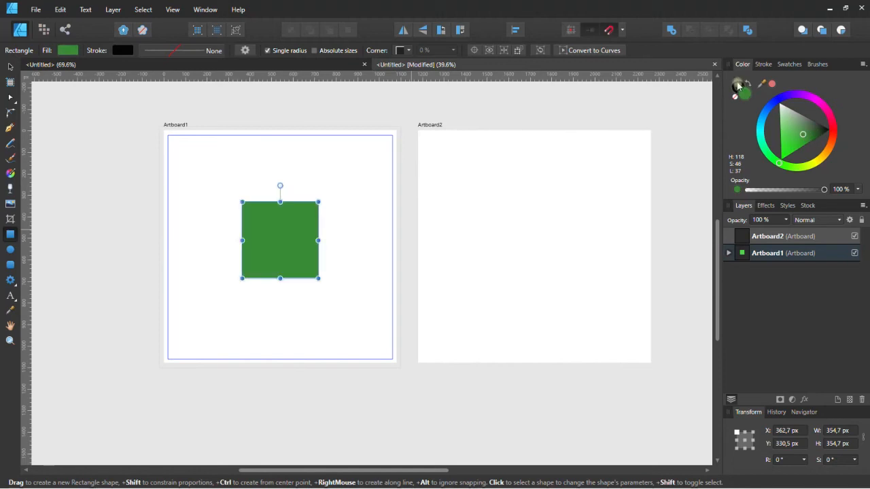
Give the green square a dark red stroke (H 0, S 33, L 36) with a width of 5.4 pt.
{"action": "left_click", "coordinate": [739, 85]}
{"action": "left_click", "coordinate": [804, 131]}
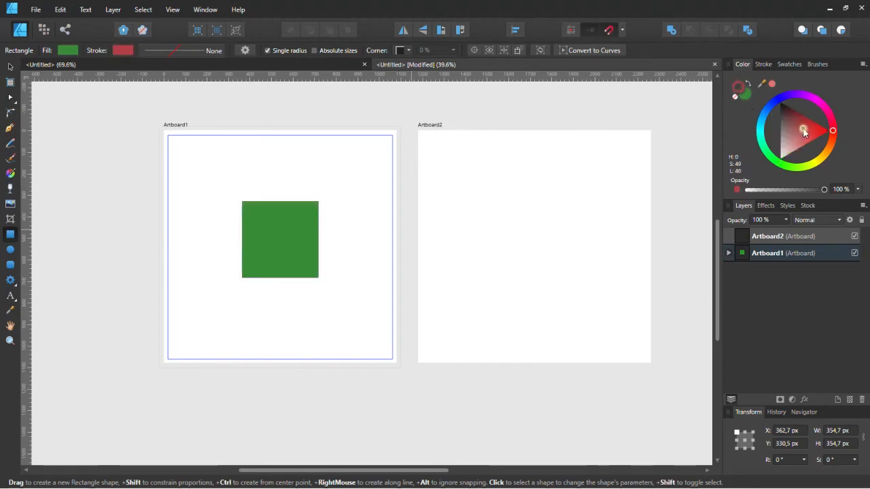
{"action": "left_click_drag", "start_coordinate": [789, 124], "coordinate": [791, 122]}
{"action": "scroll", "coordinate": [280, 196], "scroll_direction": "up", "scroll_amount": 5}
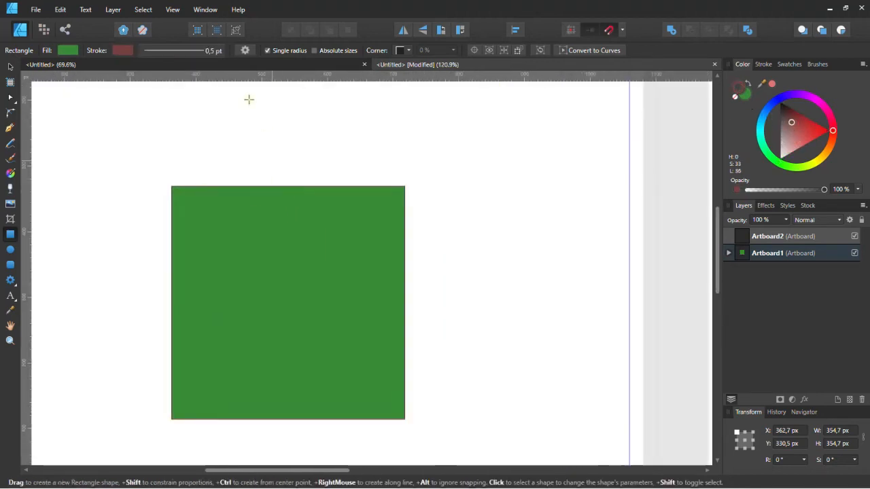
{"action": "left_click", "coordinate": [201, 54]}
{"action": "left_click_drag", "start_coordinate": [149, 89], "coordinate": [164, 90]}
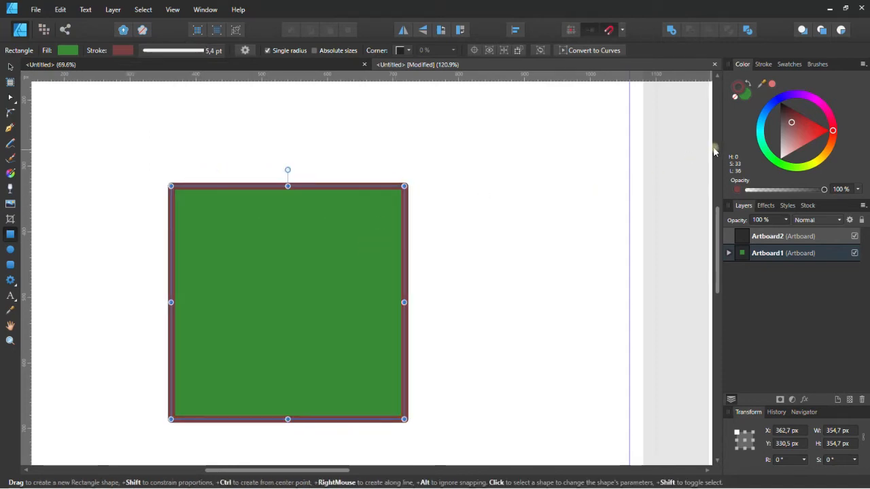
Remove the square's stroke and change its green fill to dark grey.
{"action": "left_click", "coordinate": [762, 65]}
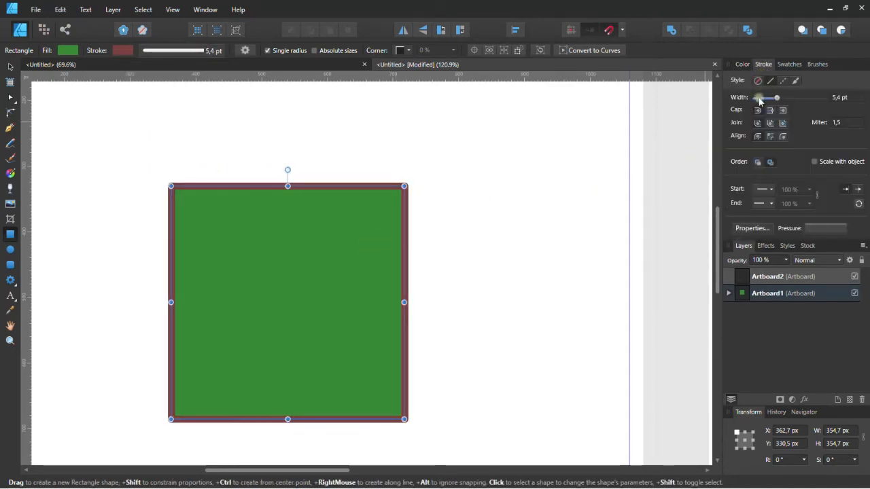
{"action": "left_click", "coordinate": [743, 65]}
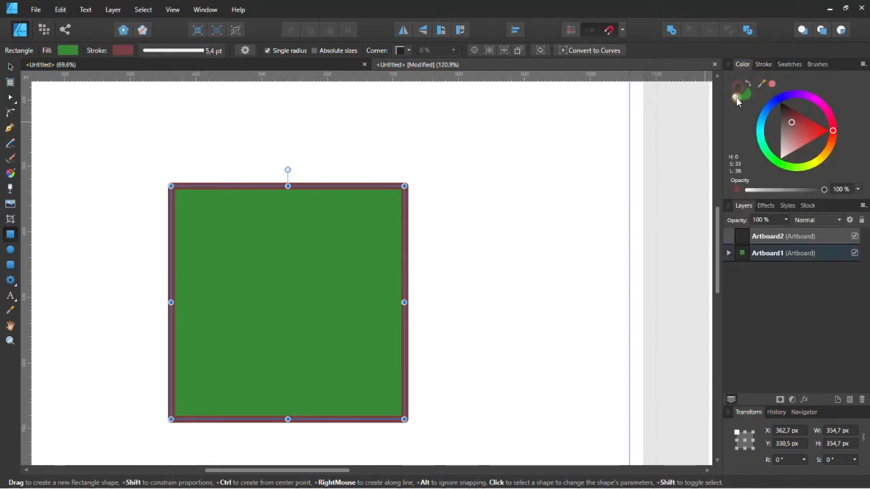
{"action": "left_click", "coordinate": [736, 99]}
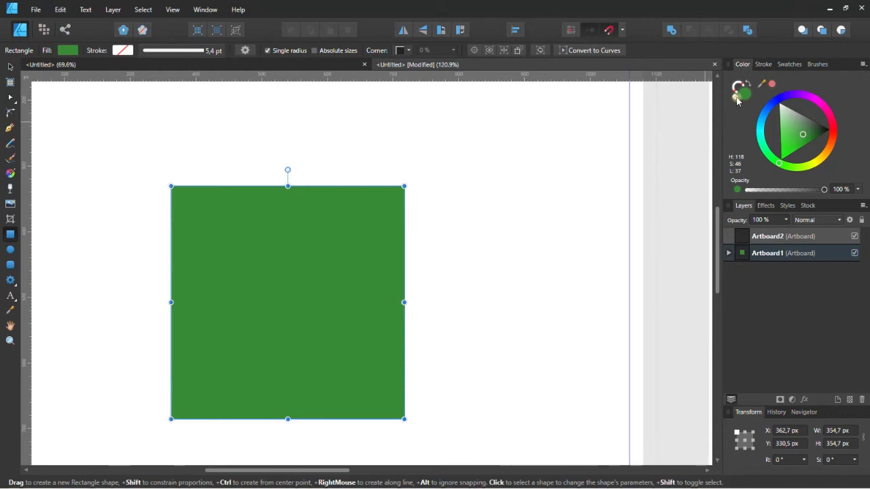
{"action": "left_click", "coordinate": [735, 99]}
{"action": "left_click_drag", "start_coordinate": [790, 128], "coordinate": [769, 108]}
Give the grey square a deep red stroke (H 0, S 99, L 31) with a width of 21.2 pt.
{"action": "left_click", "coordinate": [734, 93]}
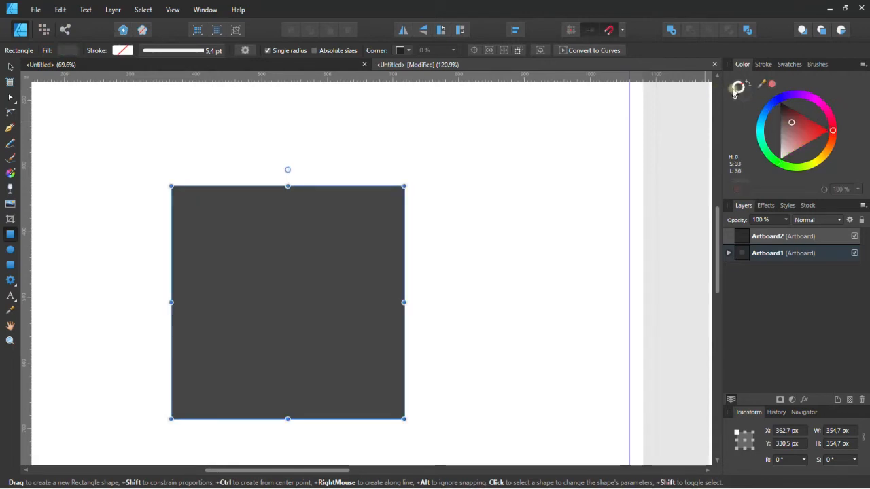
{"action": "left_click_drag", "start_coordinate": [816, 132], "coordinate": [809, 119]}
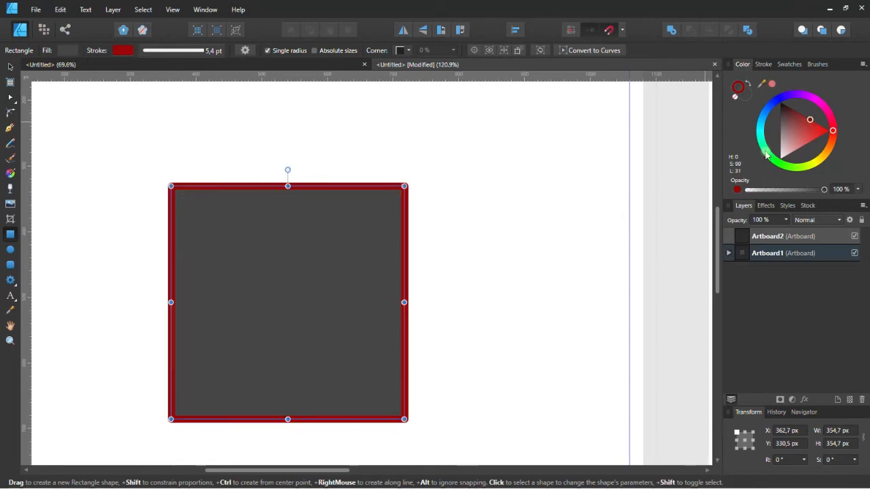
{"action": "left_click", "coordinate": [763, 64]}
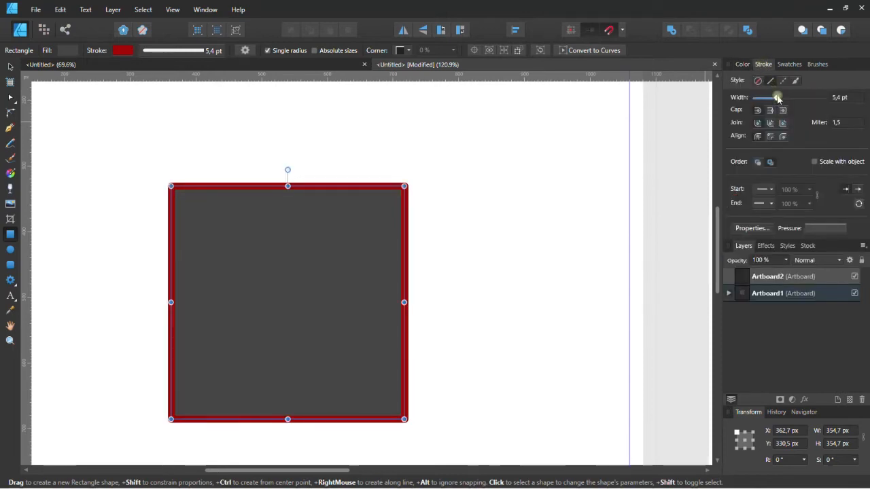
{"action": "mouse_move", "coordinate": [776, 99]}
{"action": "left_mouse_down"}
{"action": "mouse_move", "coordinate": [812, 101]}
{"action": "mouse_move", "coordinate": [765, 99]}
{"action": "mouse_move", "coordinate": [792, 98]}
{"action": "left_mouse_up"}
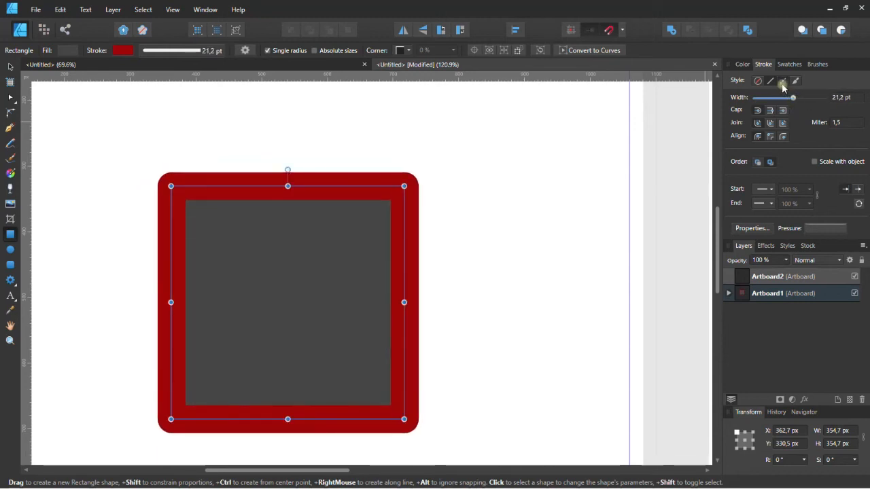
Switch the square's stroke to a dashed line with a dash of 1 and a gap of 2.
{"action": "left_click", "coordinate": [782, 81]}
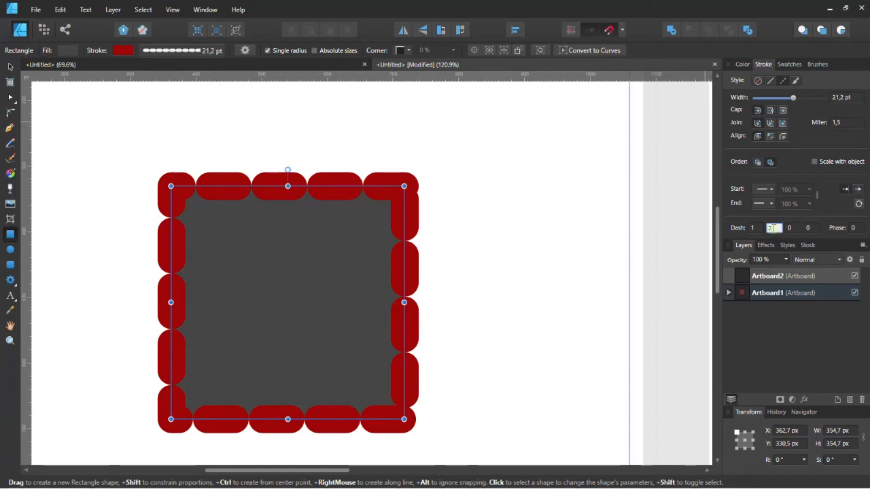
{"action": "type", "text": "2"}
{"action": "key", "text": "Return"}
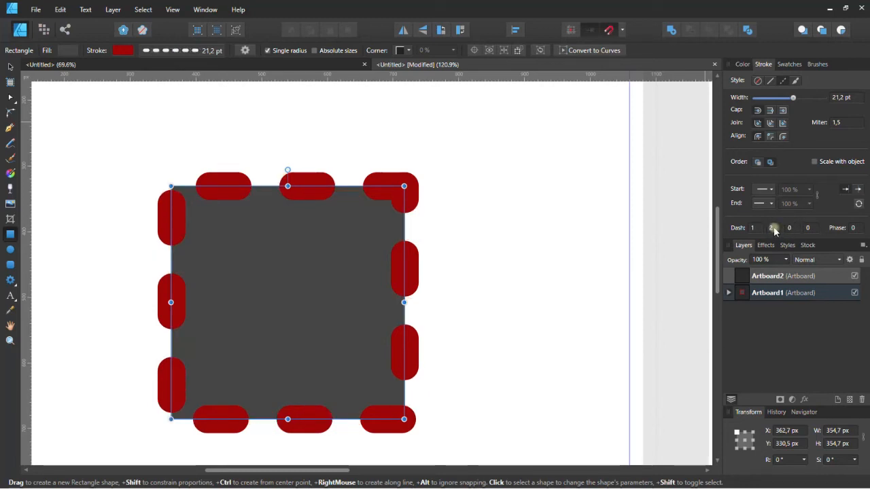
Reduce the square's stroke width to 8 pt and return it to a solid line.
{"action": "left_click_drag", "start_coordinate": [792, 99], "coordinate": [781, 99]}
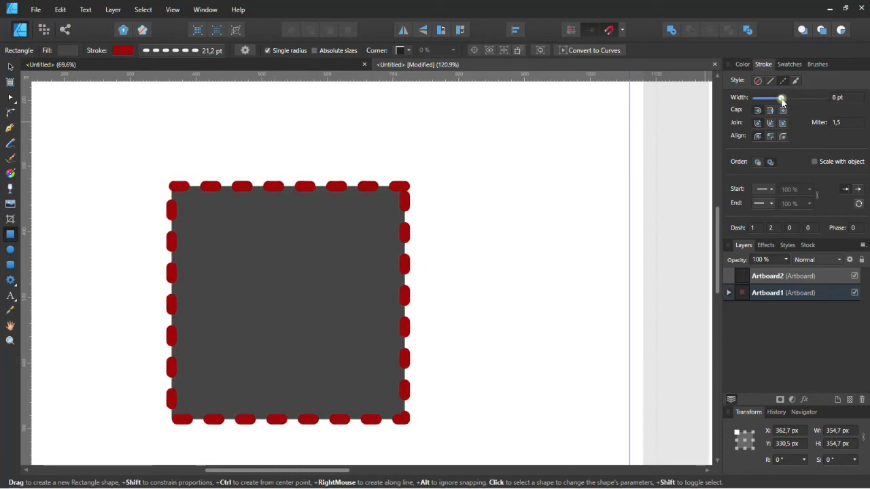
{"action": "left_click", "coordinate": [770, 81]}
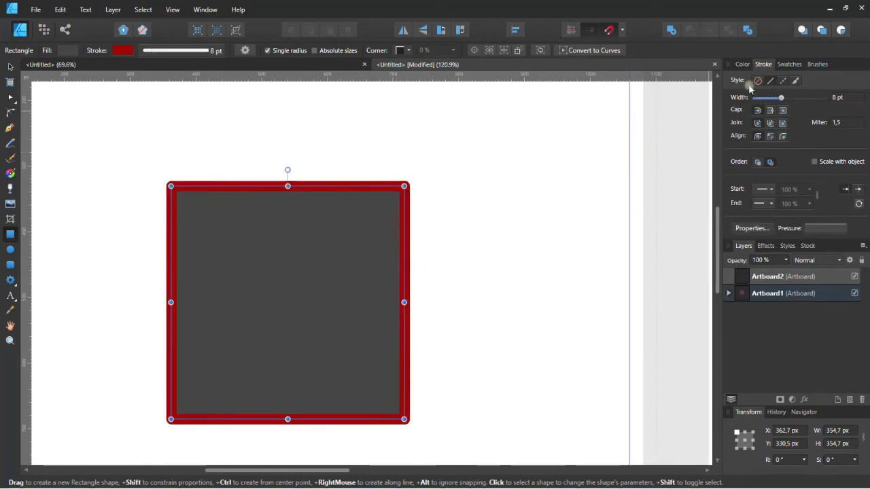
Enable Scale with object for the stroke, try resizing the square, and undo the resize.
{"action": "scroll", "coordinate": [251, 199], "scroll_direction": "up", "scroll_amount": 2}
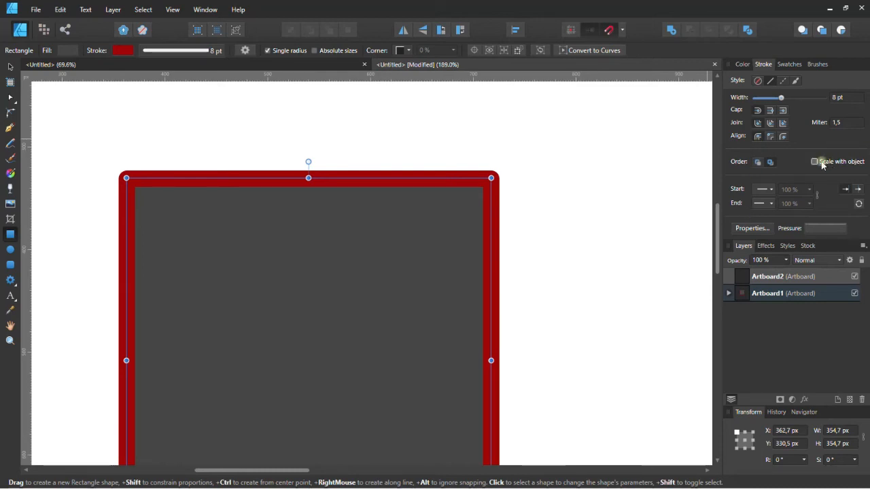
{"action": "scroll", "coordinate": [336, 159], "scroll_direction": "down", "scroll_amount": 6}
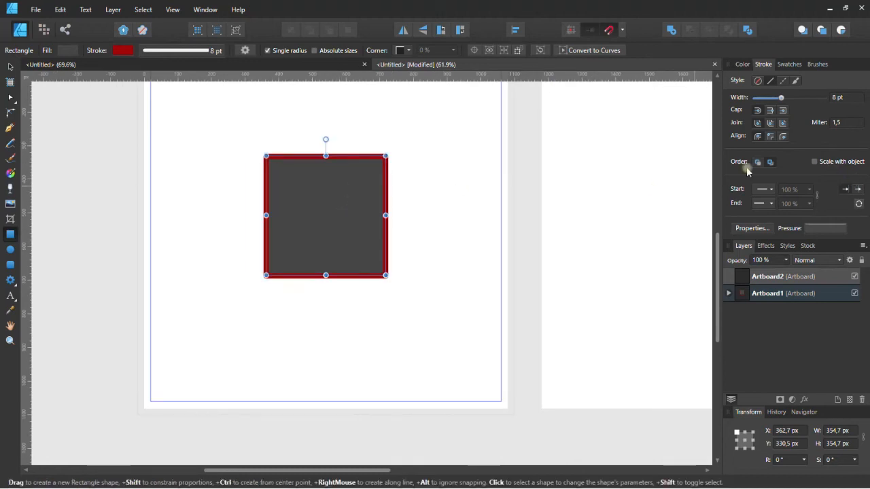
{"action": "scroll", "coordinate": [264, 151], "scroll_direction": "up", "scroll_amount": 8}
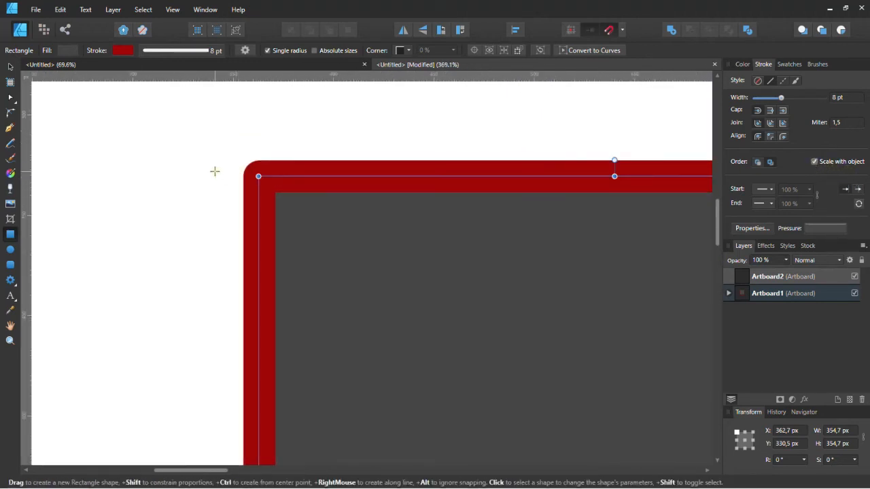
{"action": "scroll", "coordinate": [215, 171], "scroll_direction": "down", "scroll_amount": 12}
{"action": "left_click_drag", "start_coordinate": [292, 242], "coordinate": [343, 289]}
{"action": "scroll", "coordinate": [182, 114], "scroll_direction": "up", "scroll_amount": 4}
{"action": "key", "text": "ctrl+z"}
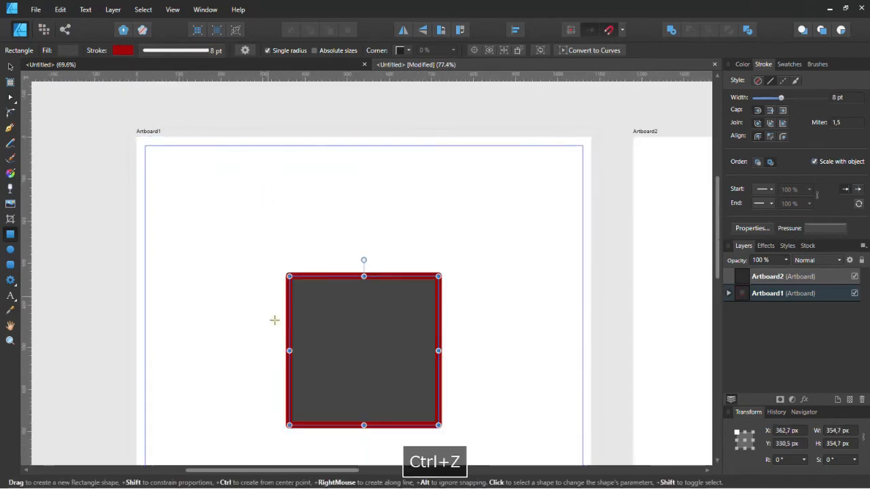
Disable Scale with object, try enlarging the square to 844 px about its centre, and undo the enlargement.
{"action": "scroll", "coordinate": [292, 279], "scroll_direction": "up", "scroll_amount": 7}
{"action": "left_click", "coordinate": [814, 161]}
{"action": "scroll", "coordinate": [419, 167], "scroll_direction": "down", "scroll_amount": 8}
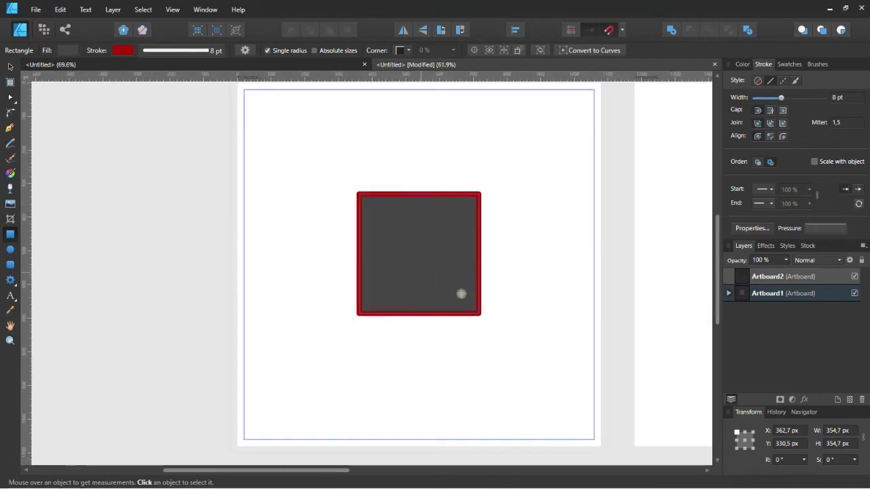
{"action": "left_click_drag", "start_coordinate": [480, 312], "coordinate": [575, 401]}
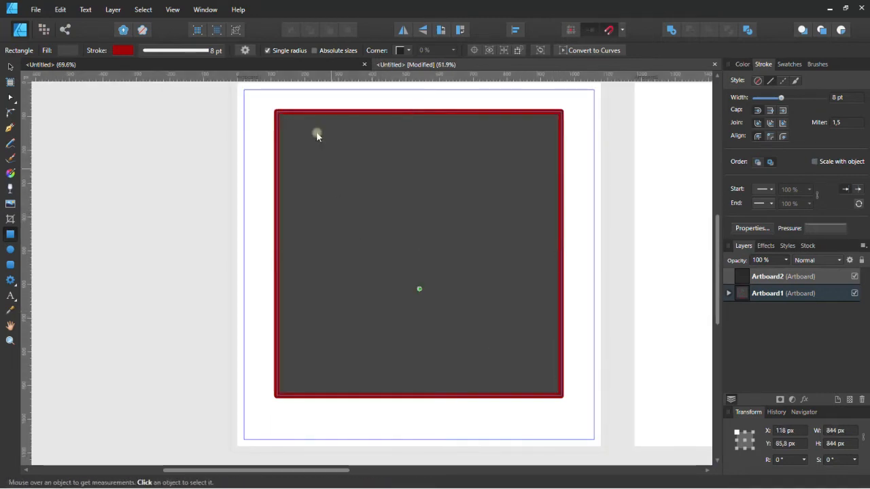
{"action": "scroll", "coordinate": [275, 112], "scroll_direction": "up", "scroll_amount": 6}
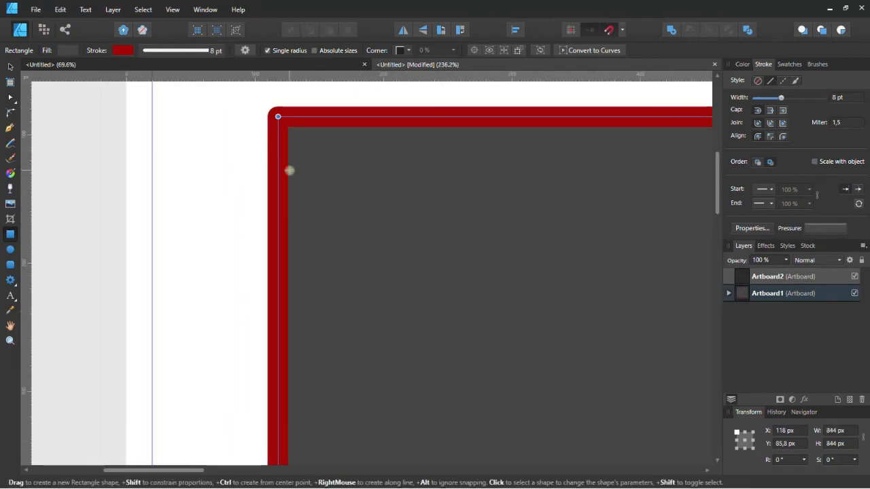
{"action": "key", "text": "ctrl+z"}
{"action": "scroll", "coordinate": [278, 161], "scroll_direction": "down", "scroll_amount": 6}
{"action": "scroll", "coordinate": [401, 224], "scroll_direction": "up", "scroll_amount": 2}
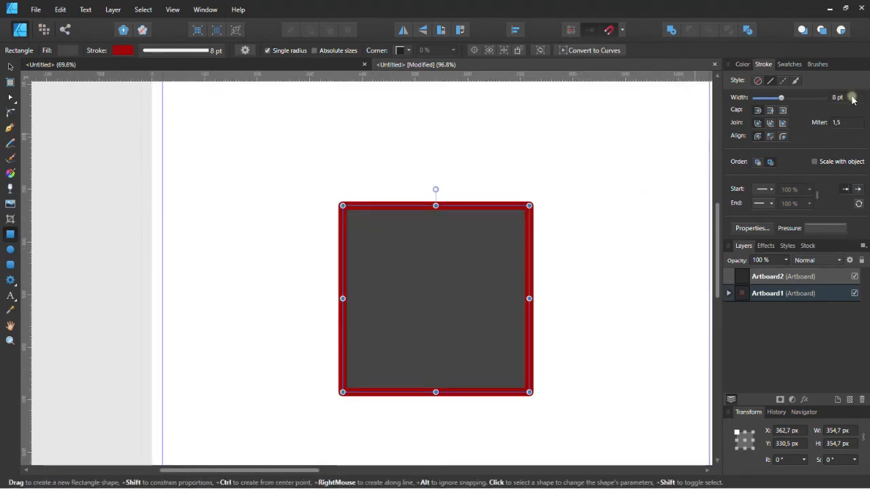
Try placing the square's stroke behind its fill, and return the stroke to the front.
{"action": "left_click", "coordinate": [756, 163]}
{"action": "scroll", "coordinate": [334, 201], "scroll_direction": "up", "scroll_amount": 5}
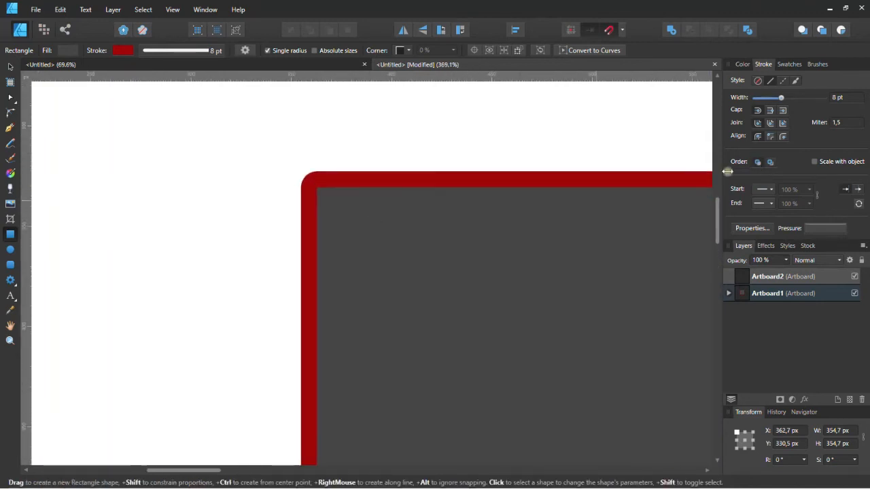
{"action": "left_click", "coordinate": [771, 164]}
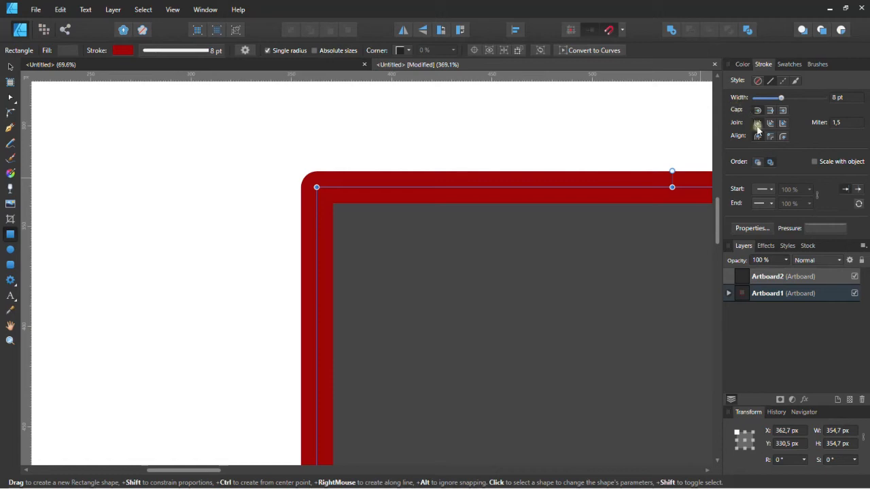
Switch the colour swatches to the PANTONE+ CMYK Uncoated palette.
{"action": "left_click", "coordinate": [789, 64]}
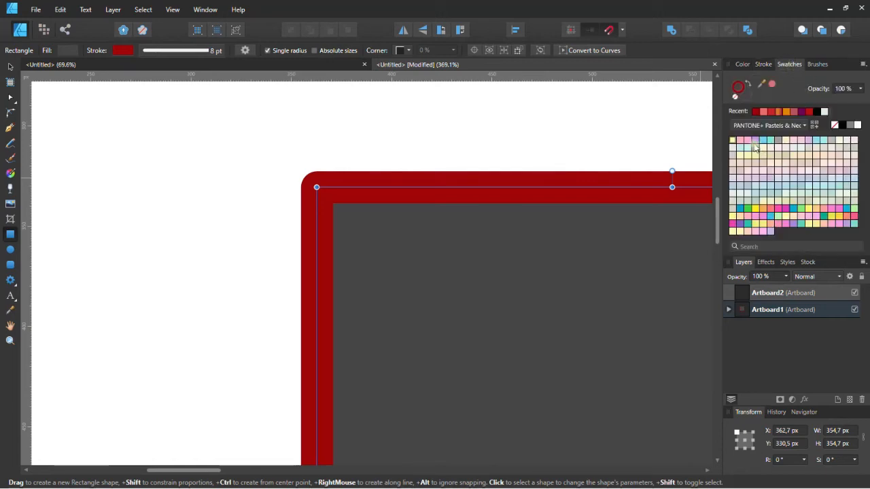
{"action": "left_click", "coordinate": [793, 126]}
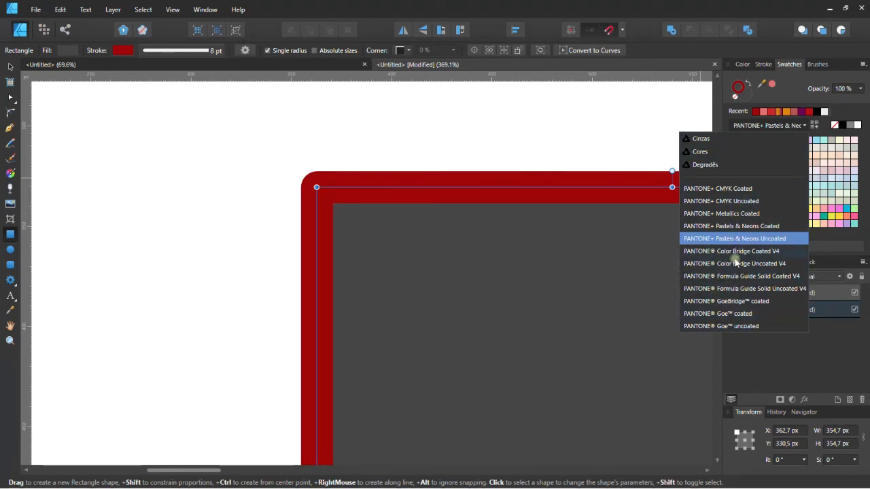
{"action": "left_click", "coordinate": [724, 201]}
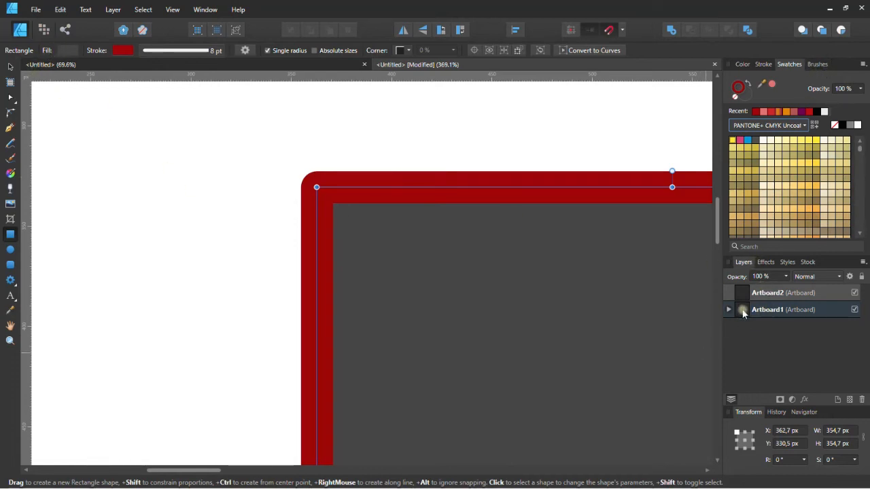
Clear the selection of the square and bring back the colour wheel.
{"action": "scroll", "coordinate": [294, 164], "scroll_direction": "down", "scroll_amount": 8}
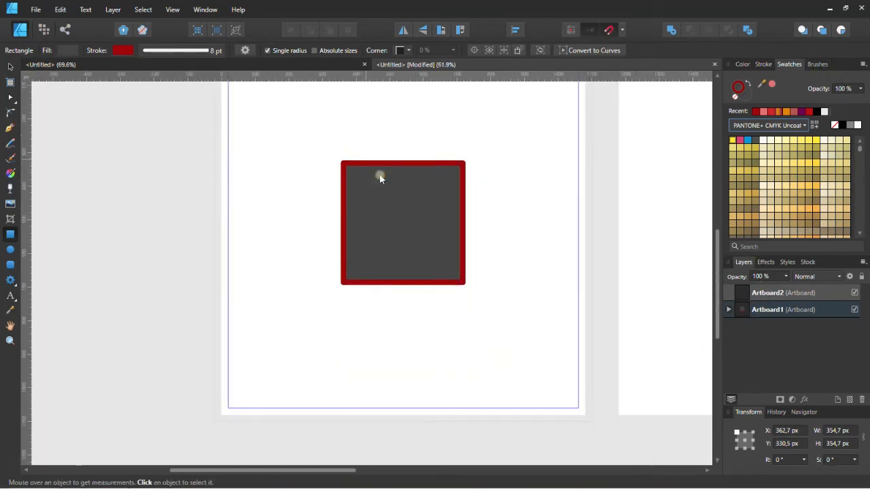
{"action": "scroll", "coordinate": [388, 194], "scroll_direction": "up", "scroll_amount": 3}
{"action": "left_click", "coordinate": [10, 67]}
{"action": "left_click", "coordinate": [160, 139]}
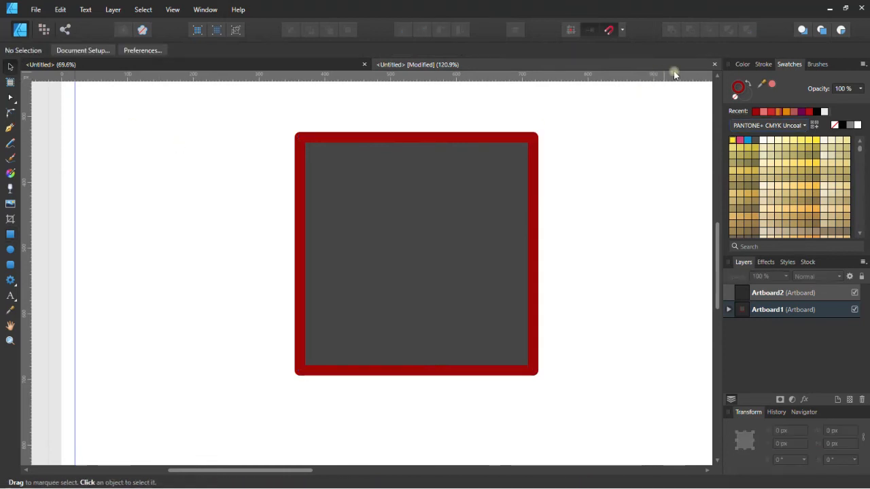
{"action": "left_click", "coordinate": [741, 64]}
Expand Artboard1's layer to list its contents and select Artboard2.
{"action": "scroll", "coordinate": [231, 188], "scroll_direction": "down", "scroll_amount": 5}
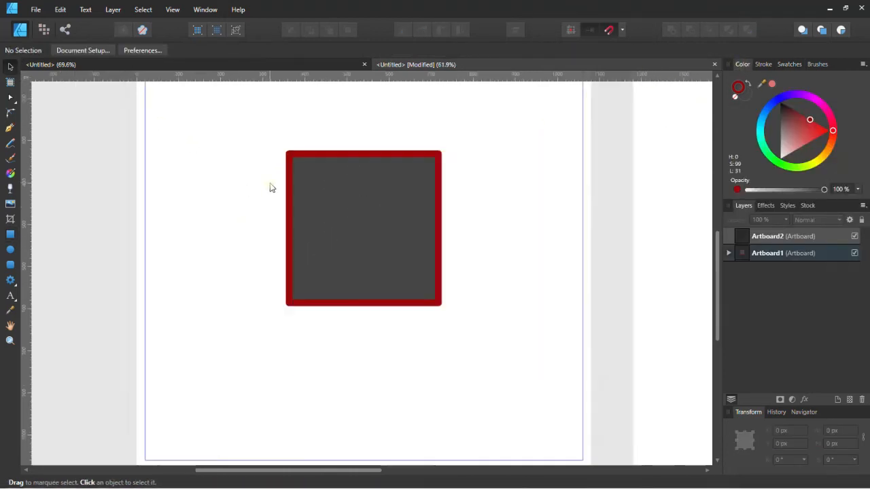
{"action": "left_click", "coordinate": [326, 231]}
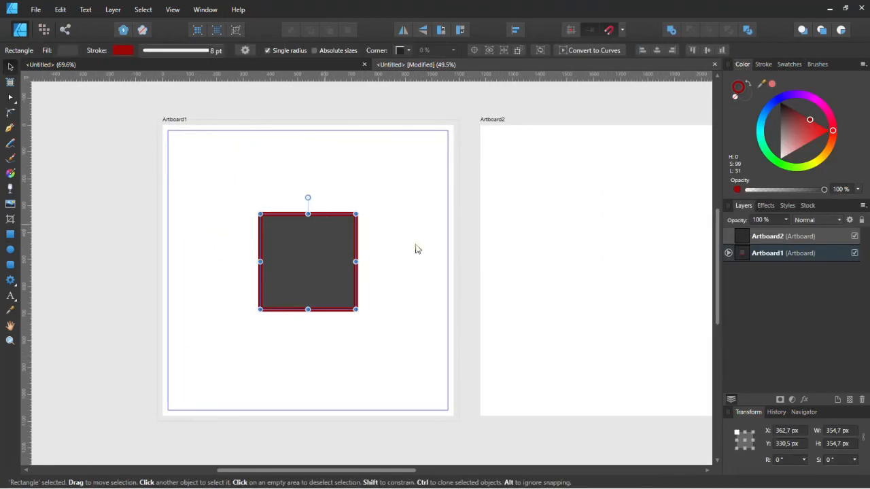
{"action": "left_click", "coordinate": [729, 253]}
{"action": "left_click", "coordinate": [249, 170]}
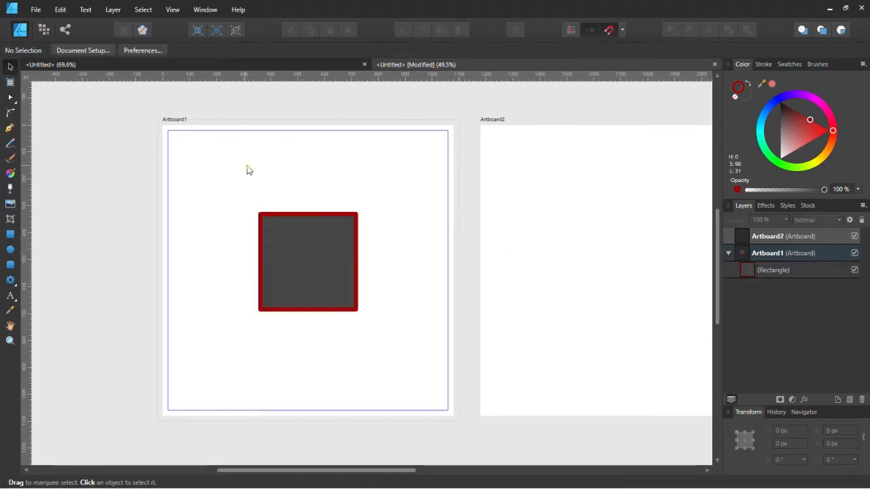
{"action": "left_click", "coordinate": [498, 124]}
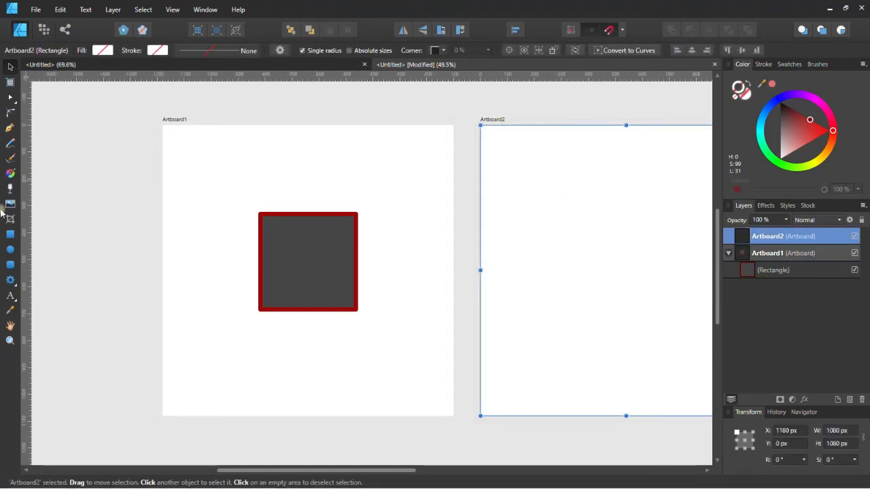
Draw a circle about 335 px wide near Artboard1's upper-left corner, partly beyond its top edge.
{"action": "left_click", "coordinate": [10, 248]}
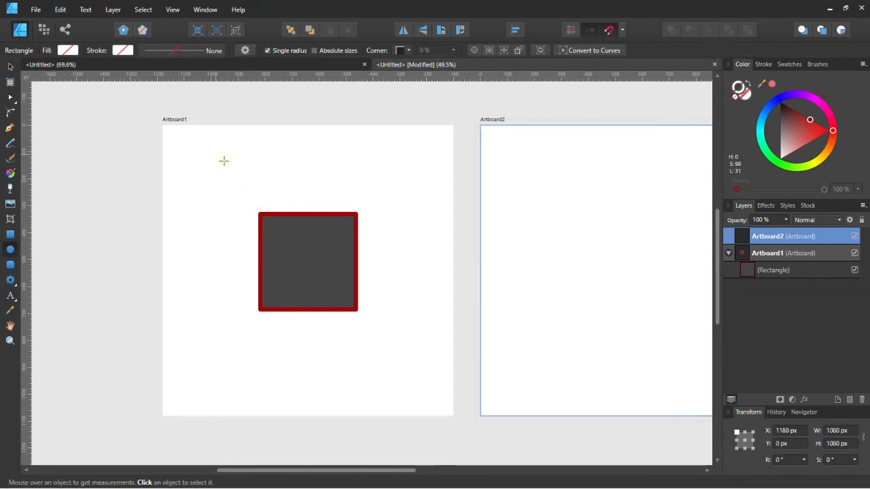
{"action": "left_click_drag", "start_coordinate": [219, 157], "coordinate": [260, 198]}
{"action": "key", "text": "v"}
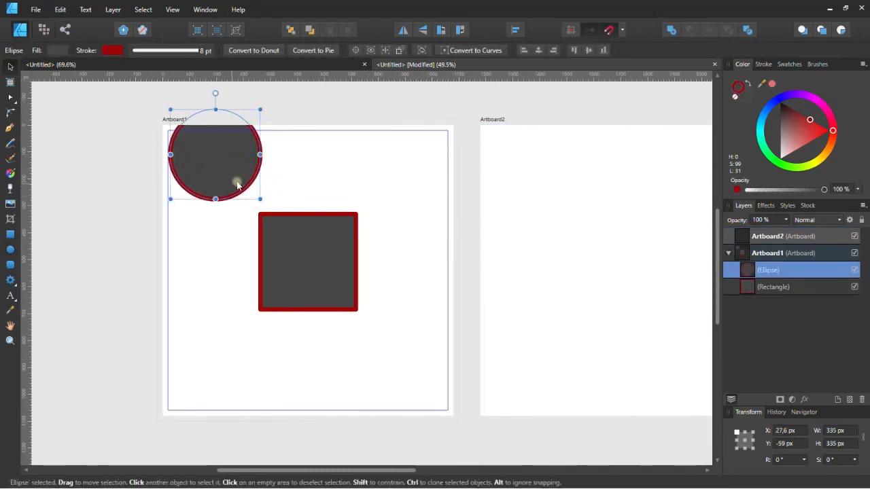
Move the circle inside Artboard1's top edge, to about X -20 px and Y 20 px, keeping its layer selected.
{"action": "left_click_drag", "start_coordinate": [220, 143], "coordinate": [208, 164]}
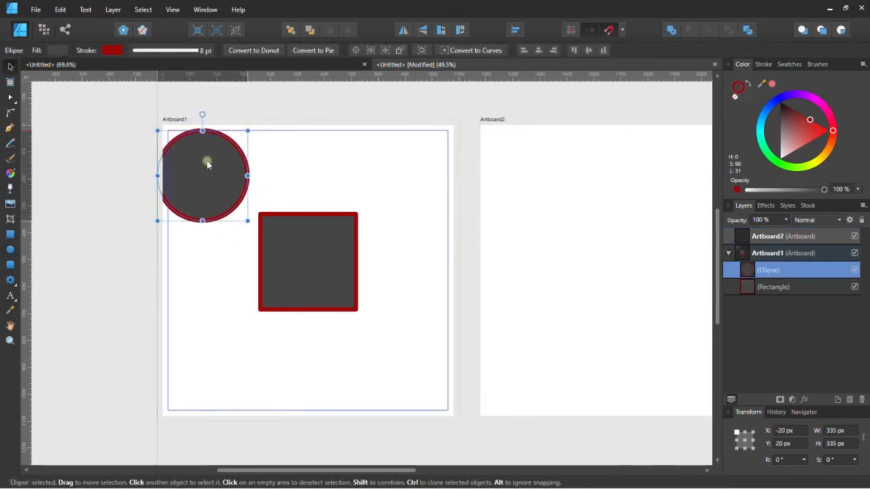
{"action": "left_click", "coordinate": [759, 289]}
{"action": "left_click", "coordinate": [768, 272]}
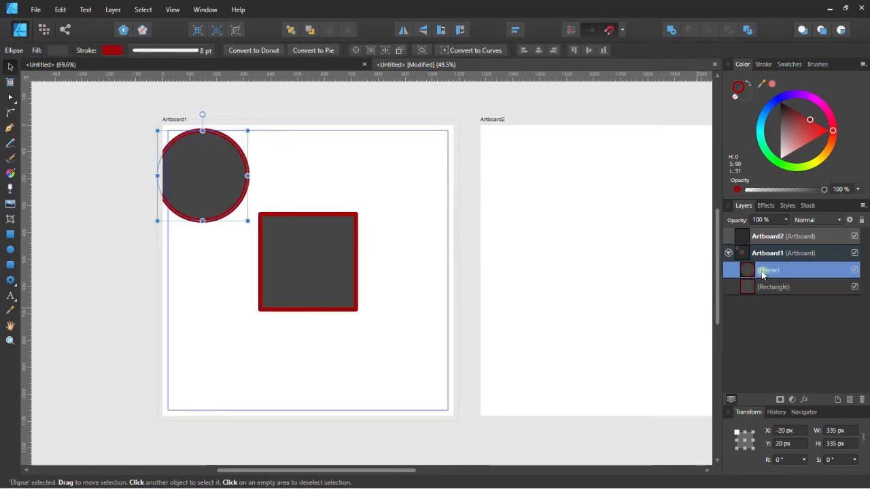
{"action": "left_click", "coordinate": [768, 286]}
{"action": "left_click", "coordinate": [779, 271]}
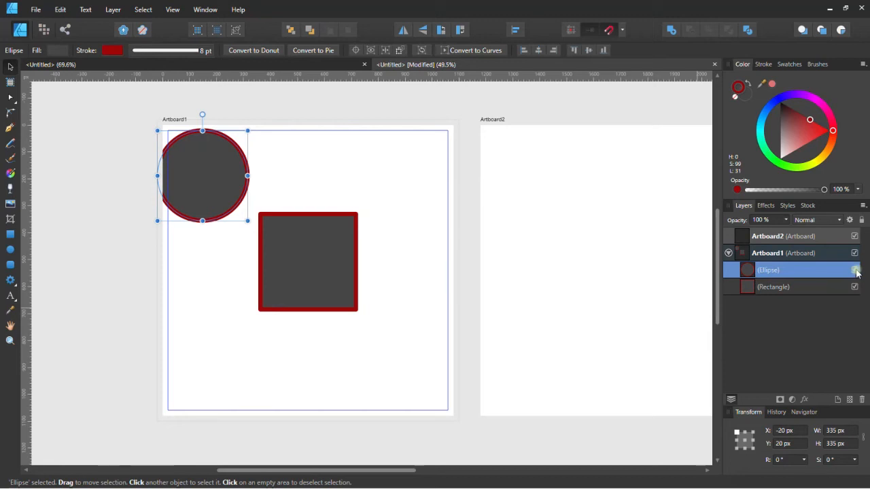
Toggle the ellipse layer's visibility off and on, and leave the circle hidden.
{"action": "left_click", "coordinate": [854, 270]}
{"action": "left_click", "coordinate": [374, 314]}
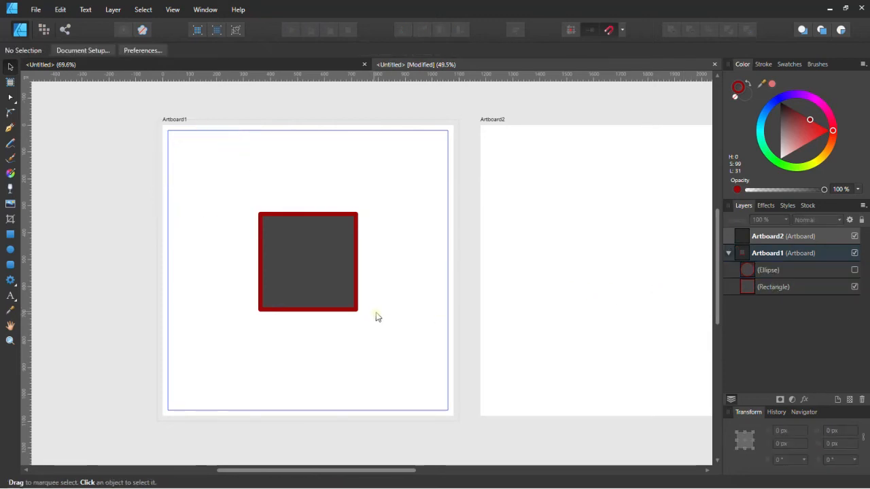
{"action": "left_click", "coordinate": [854, 271]}
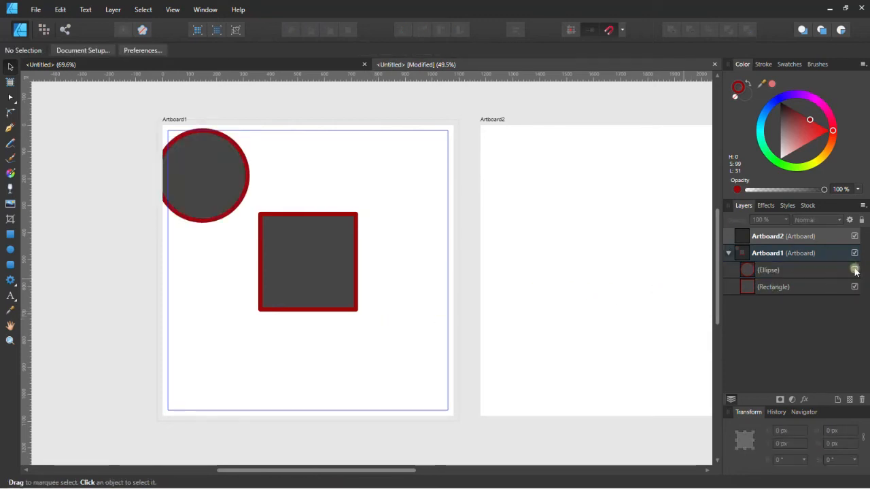
{"action": "left_click", "coordinate": [854, 271]}
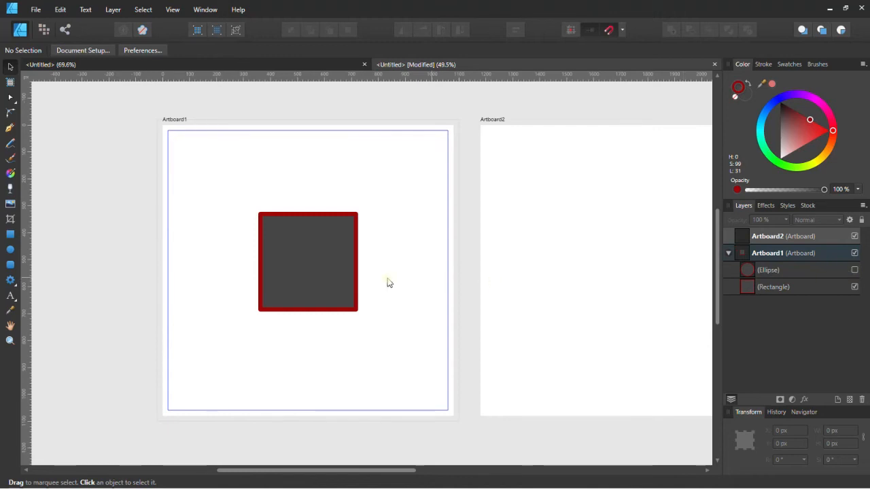
Select the square and examine the available layer effects, including the Gaussian Blur settings.
{"action": "left_click", "coordinate": [266, 265]}
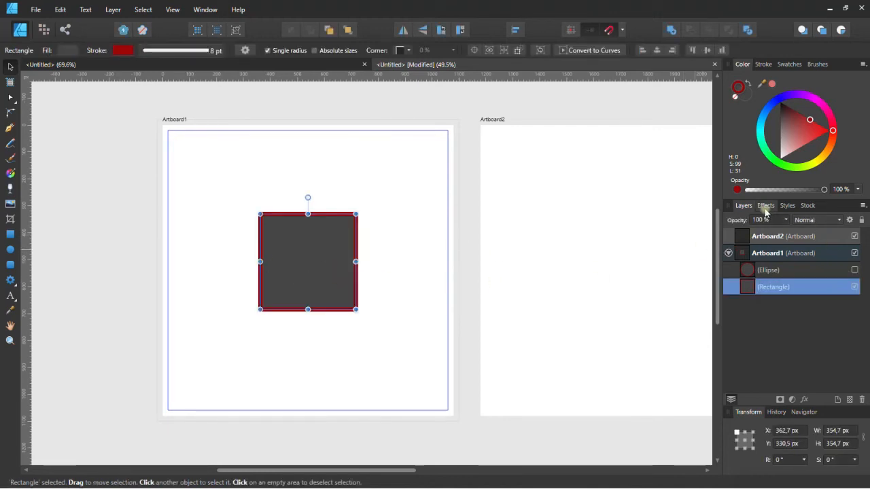
{"action": "left_click", "coordinate": [766, 205]}
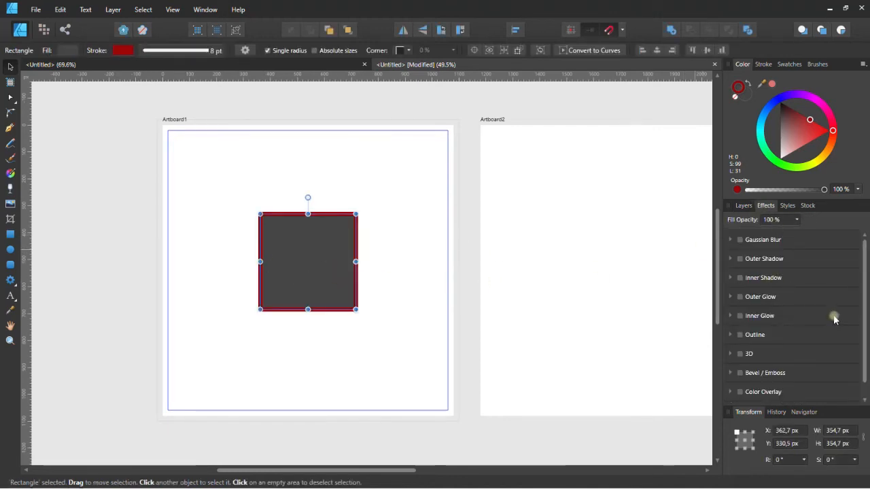
{"action": "scroll", "coordinate": [829, 307], "scroll_direction": "down", "scroll_amount": 1}
{"action": "scroll", "coordinate": [829, 309], "scroll_direction": "up", "scroll_amount": 1}
{"action": "scroll", "coordinate": [297, 282], "scroll_direction": "up", "scroll_amount": 6}
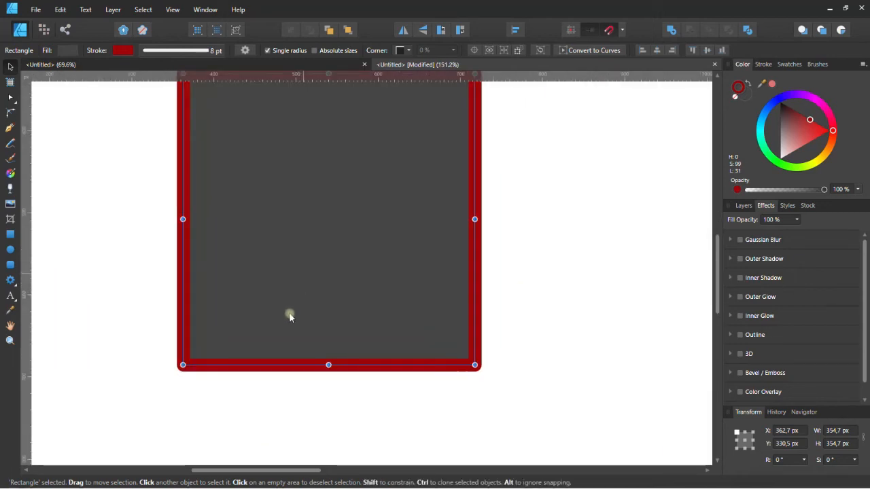
{"action": "scroll", "coordinate": [288, 314], "scroll_direction": "down", "scroll_amount": 3}
{"action": "scroll", "coordinate": [306, 267], "scroll_direction": "up", "scroll_amount": 3}
{"action": "scroll", "coordinate": [311, 262], "scroll_direction": "down", "scroll_amount": 2}
{"action": "scroll", "coordinate": [309, 277], "scroll_direction": "up", "scroll_amount": 1}
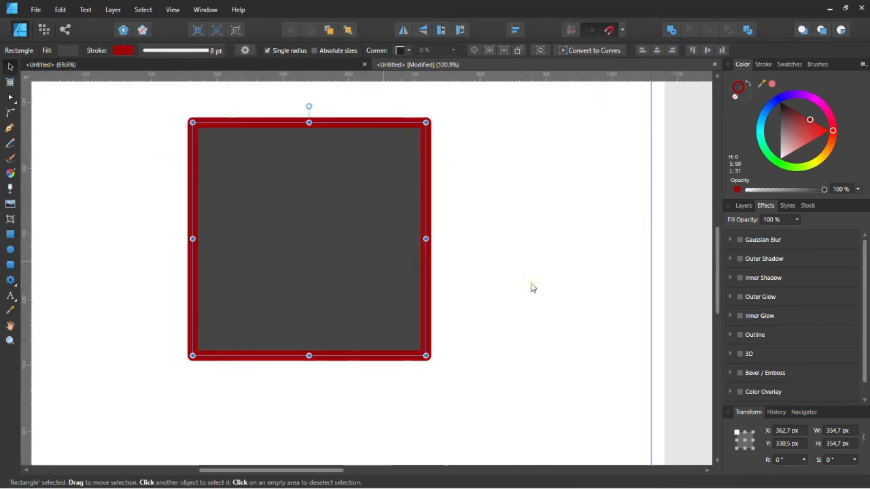
{"action": "left_click", "coordinate": [730, 240]}
{"action": "mouse_move", "coordinate": [756, 265]}
{"action": "left_mouse_down"}
{"action": "mouse_move", "coordinate": [794, 264]}
{"action": "mouse_move", "coordinate": [762, 269]}
{"action": "left_mouse_up"}
{"action": "scroll", "coordinate": [748, 359], "scroll_direction": "down", "scroll_amount": 2}
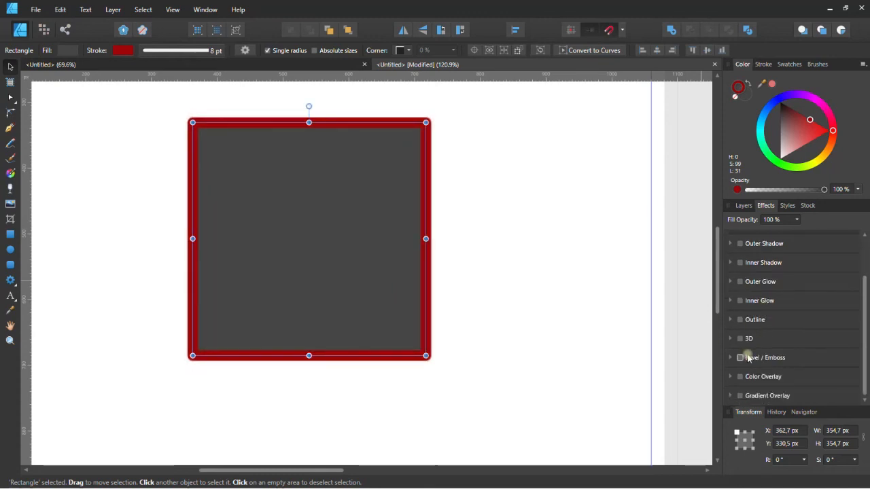
Check the 3D effect's settings and apply a Bevel / Emboss effect with a radius of about 10.3 px to the square.
{"action": "left_click", "coordinate": [731, 339]}
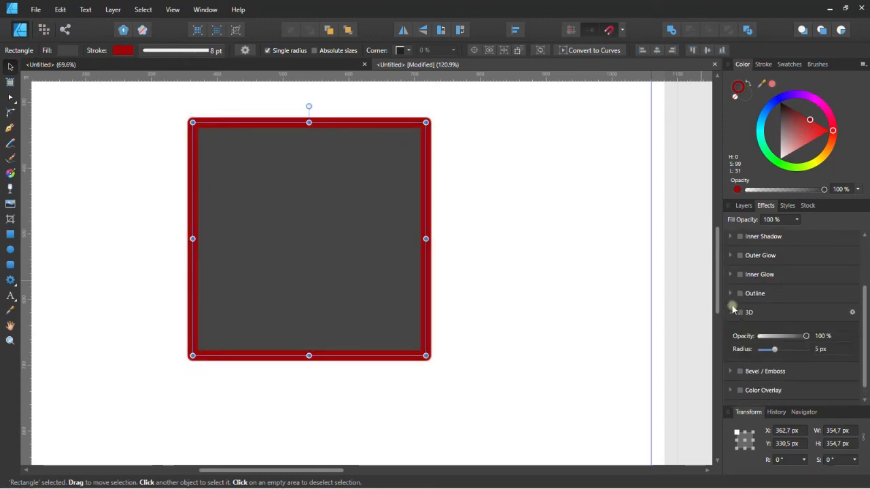
{"action": "left_click", "coordinate": [730, 310]}
{"action": "left_click", "coordinate": [730, 358]}
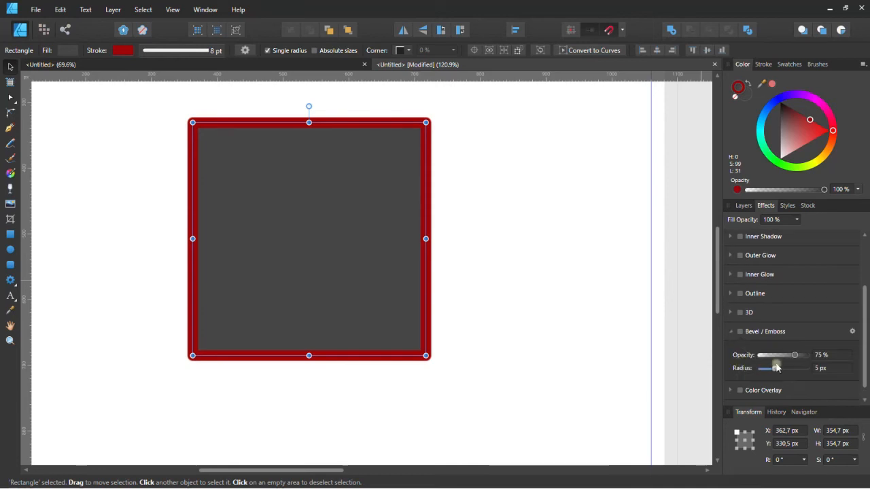
{"action": "mouse_move", "coordinate": [776, 373]}
{"action": "left_mouse_down"}
{"action": "mouse_move", "coordinate": [795, 371]}
{"action": "mouse_move", "coordinate": [779, 370]}
{"action": "left_mouse_up"}
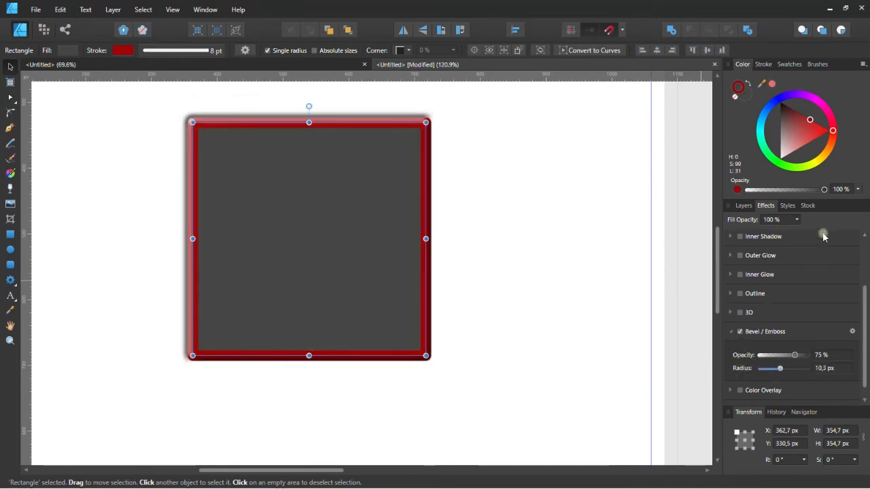
Browse the Default collection of preset styles and return to the list of layers.
{"action": "left_click", "coordinate": [787, 206]}
{"action": "scroll", "coordinate": [792, 271], "scroll_direction": "down", "scroll_amount": 2}
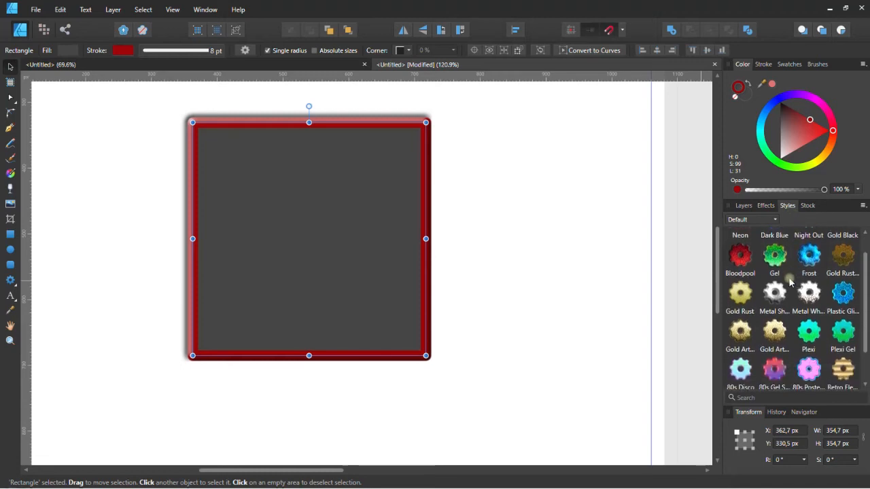
{"action": "scroll", "coordinate": [789, 281], "scroll_direction": "down", "scroll_amount": 1}
{"action": "scroll", "coordinate": [782, 280], "scroll_direction": "up", "scroll_amount": 2}
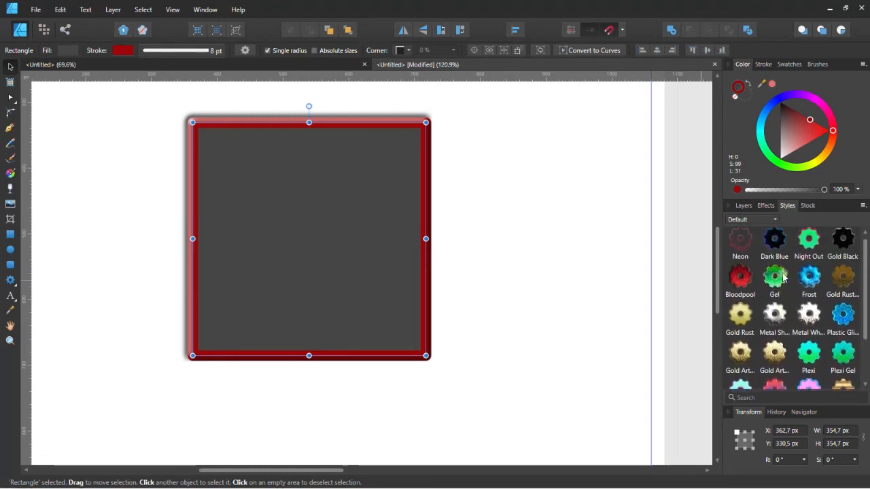
{"action": "scroll", "coordinate": [783, 275], "scroll_direction": "down", "scroll_amount": 1}
{"action": "scroll", "coordinate": [783, 276], "scroll_direction": "down", "scroll_amount": 1}
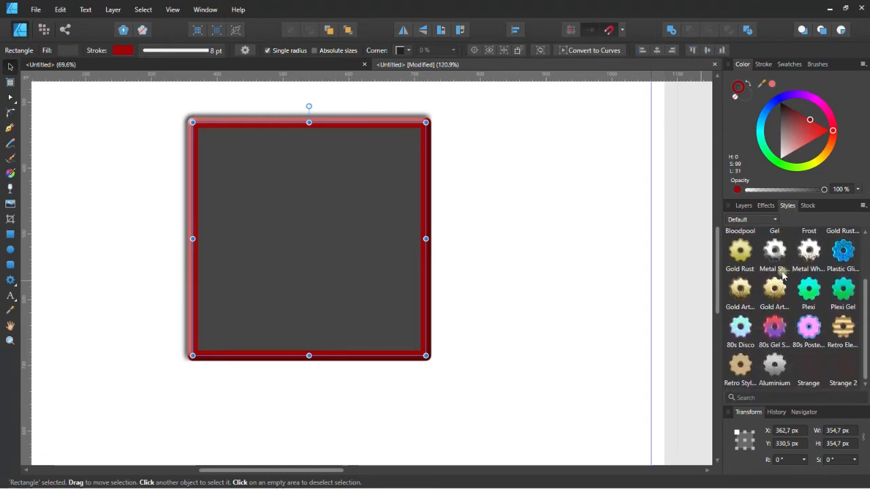
{"action": "left_click", "coordinate": [764, 205]}
{"action": "left_click", "coordinate": [745, 206]}
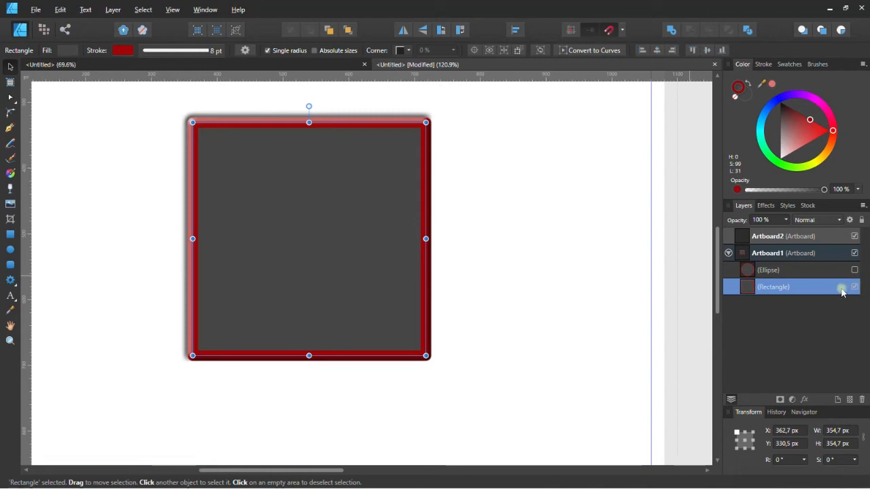
Create a reusable style from the square's appearance and locate it at the end of the Default styles.
{"action": "right_click", "coordinate": [292, 231]}
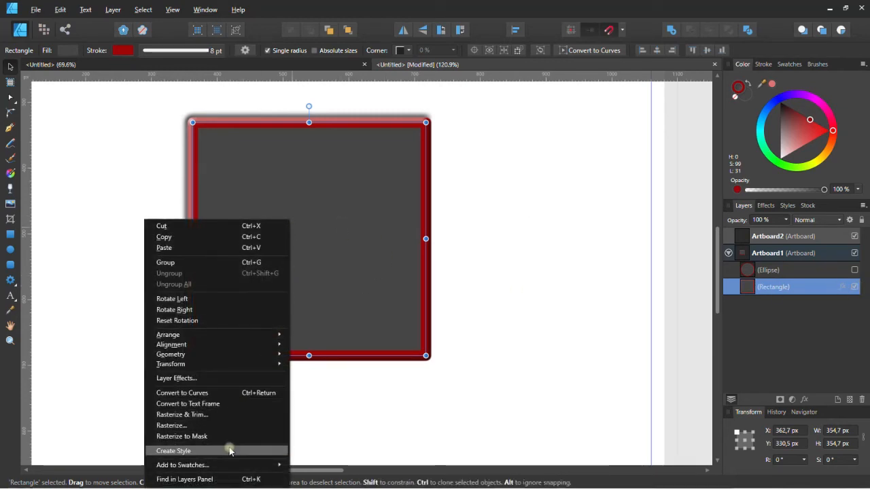
{"action": "left_click", "coordinate": [189, 452]}
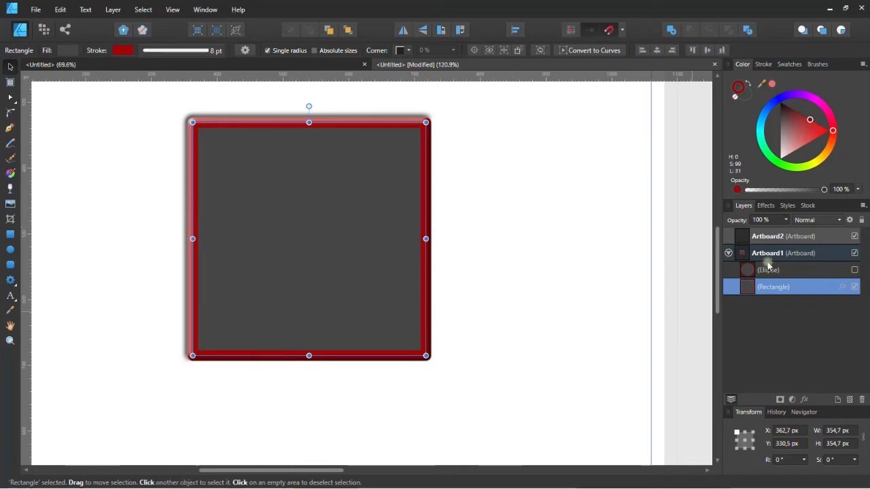
{"action": "left_click", "coordinate": [786, 205]}
{"action": "left_click_drag", "start_coordinate": [866, 306], "coordinate": [865, 363]}
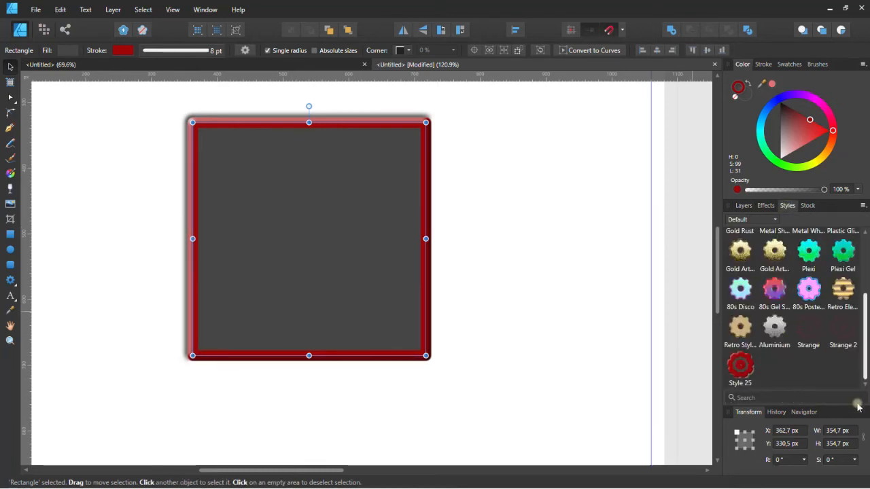
{"action": "right_click", "coordinate": [738, 370]}
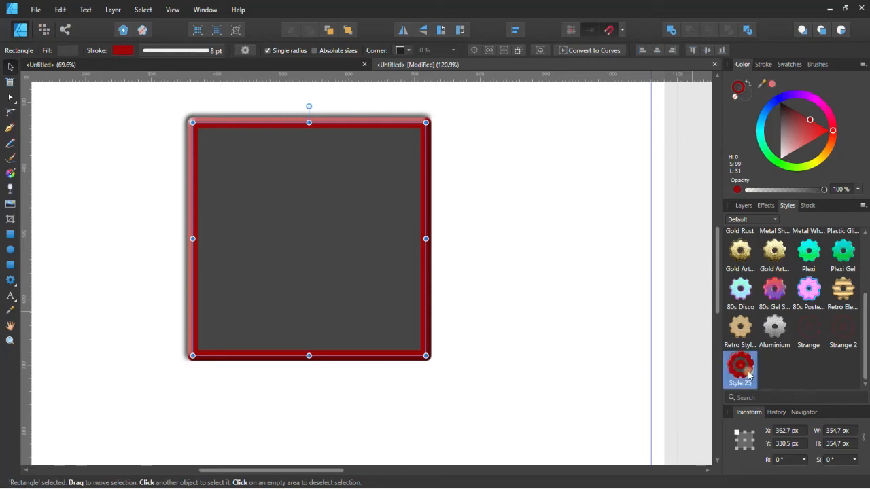
{"action": "left_click", "coordinate": [797, 377]}
Try a gold preset style and Plexi on the square, and finish with the pink 80s preset style.
{"action": "left_click", "coordinate": [773, 252]}
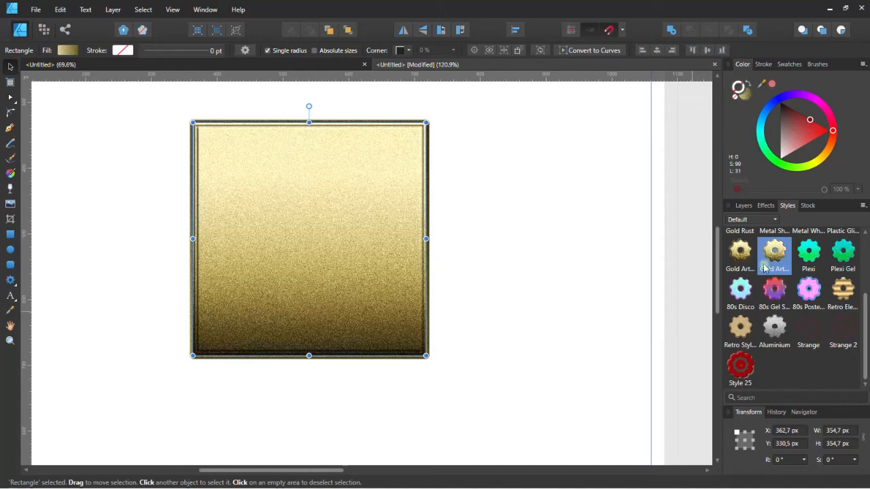
{"action": "left_click", "coordinate": [813, 262]}
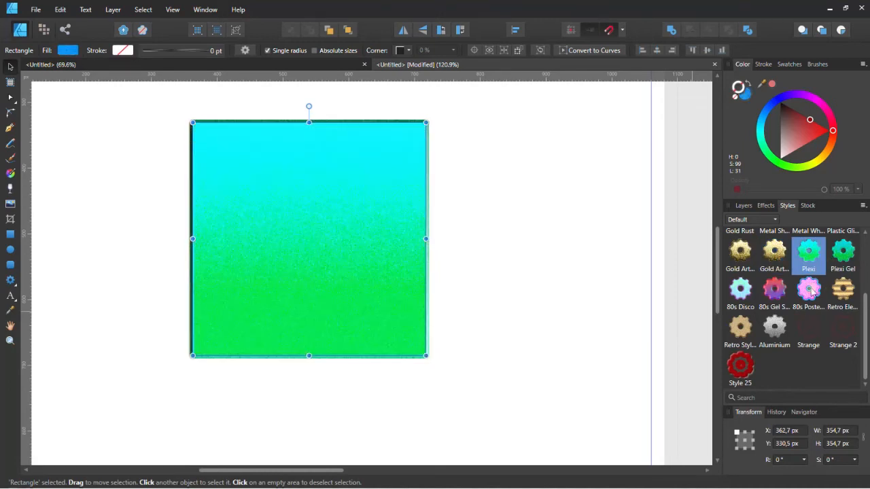
{"action": "left_click", "coordinate": [810, 290]}
Check the available stock photo providers and search Unsplash for "water".
{"action": "left_click", "coordinate": [808, 206]}
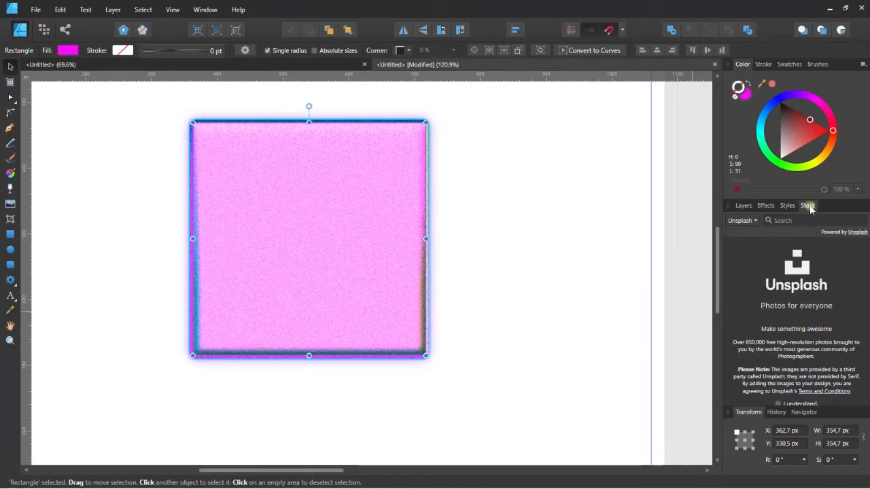
{"action": "left_click", "coordinate": [756, 222]}
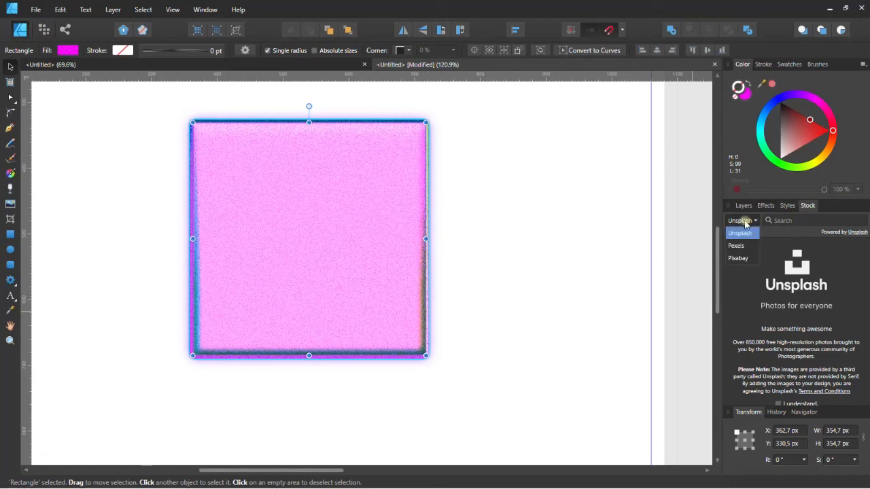
{"action": "left_click", "coordinate": [812, 267]}
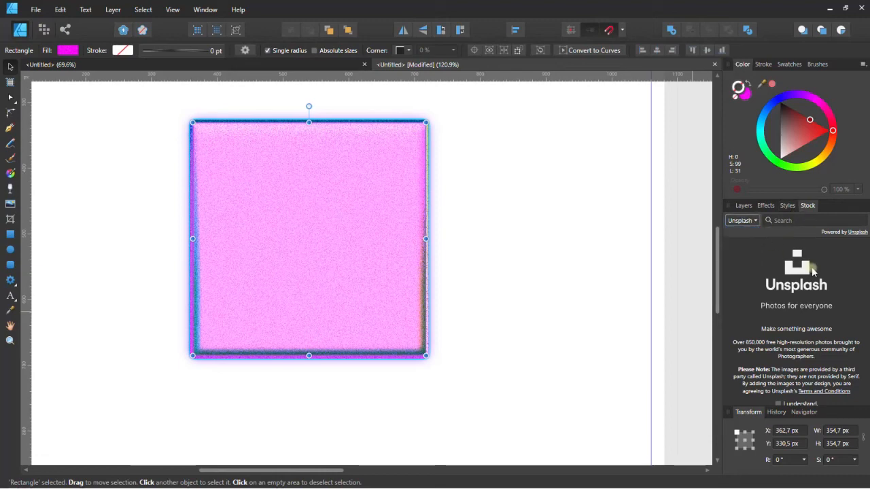
{"action": "left_click", "coordinate": [743, 223]}
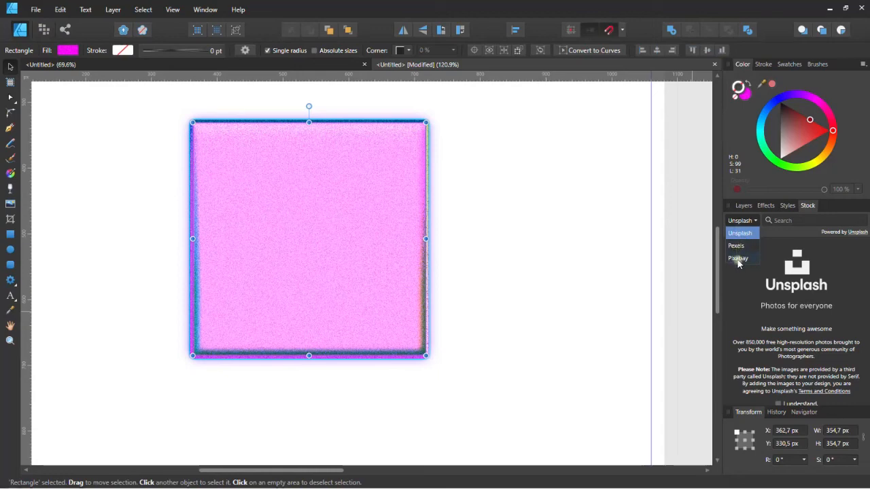
{"action": "left_click", "coordinate": [808, 224]}
{"action": "left_click", "coordinate": [821, 221]}
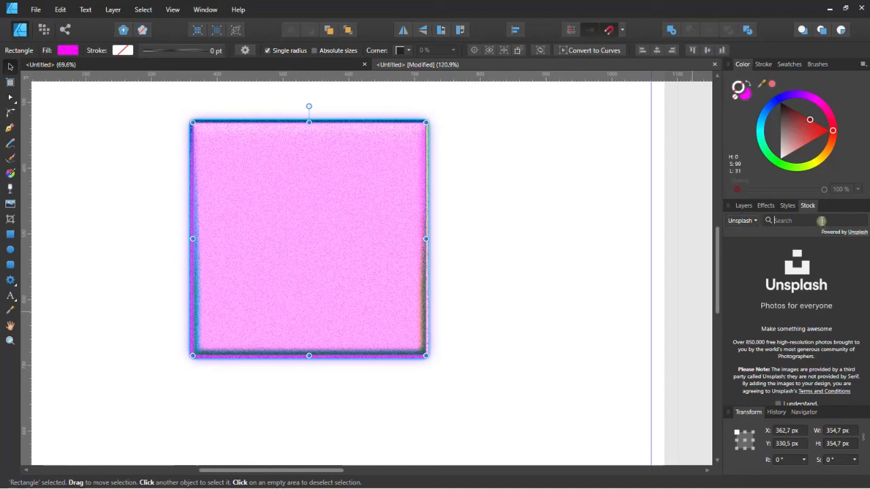
{"action": "type", "text": "water"}
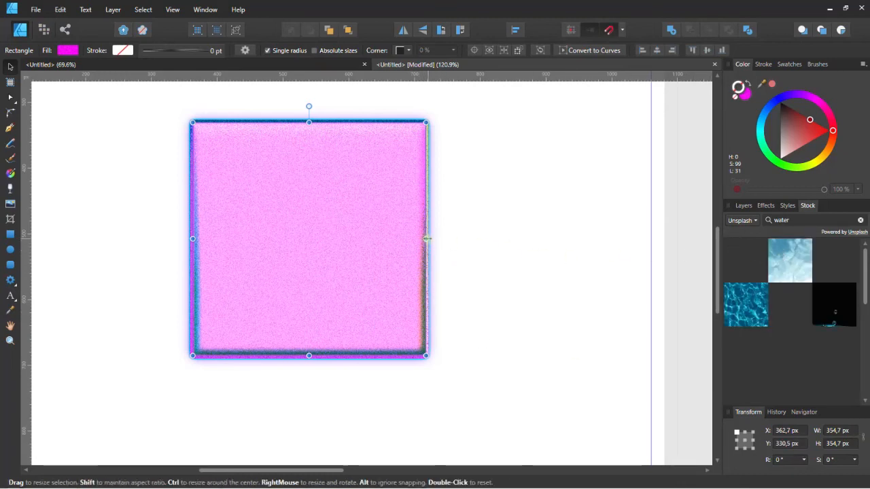
Stretch the pink square sideways and lower its upper edge to make a rectangle about 530 px wide and 328 px high.
{"action": "left_click_drag", "start_coordinate": [427, 238], "coordinate": [541, 239]}
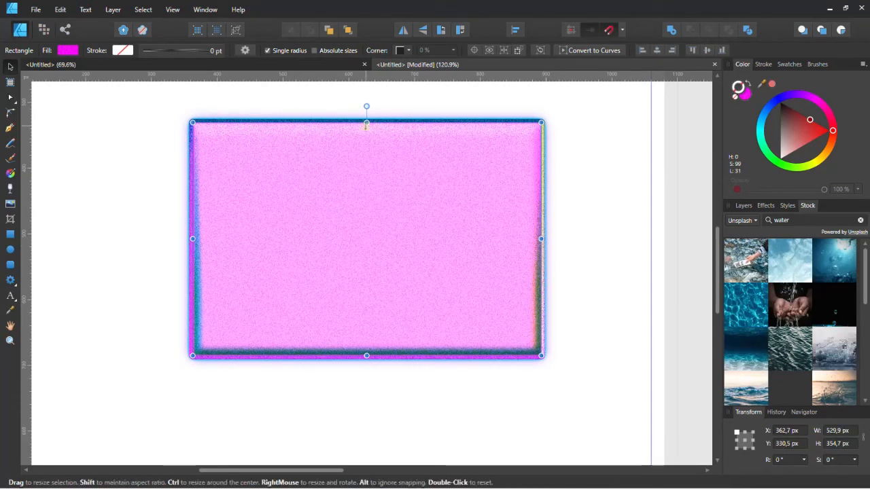
{"action": "left_click_drag", "start_coordinate": [366, 123], "coordinate": [367, 199]}
{"action": "left_click_drag", "start_coordinate": [367, 141], "coordinate": [367, 140]}
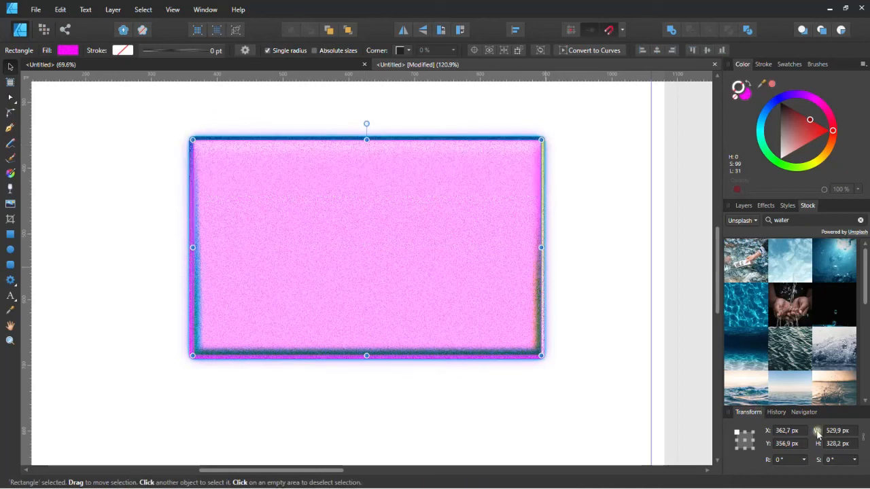
Set the pink rectangle's width to 600 px and its height to 300 px.
{"action": "left_click", "coordinate": [836, 431]}
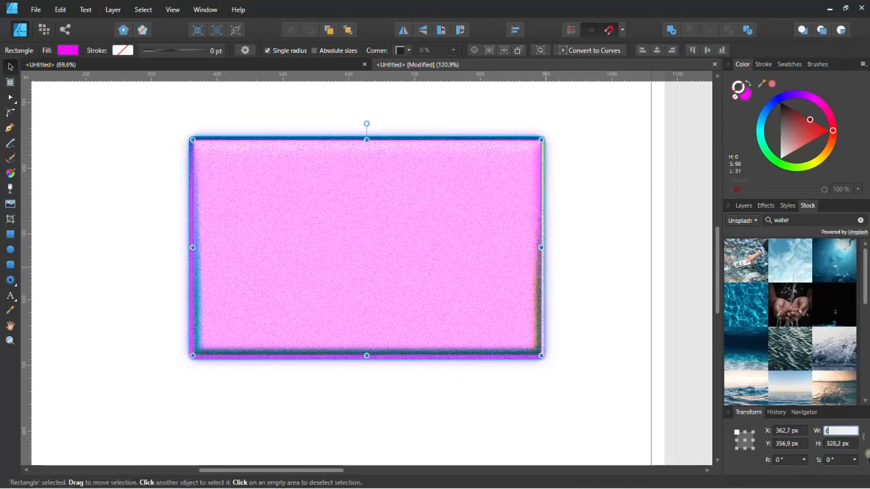
{"action": "type", "text": "600"}
{"action": "key", "text": "Return"}
{"action": "left_click", "coordinate": [848, 444]}
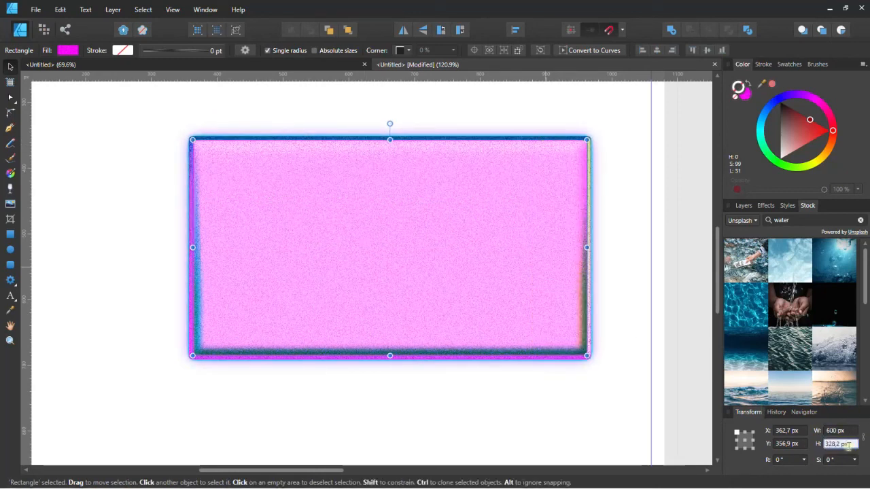
{"action": "type", "text": "300"}
{"action": "key", "text": "Return"}
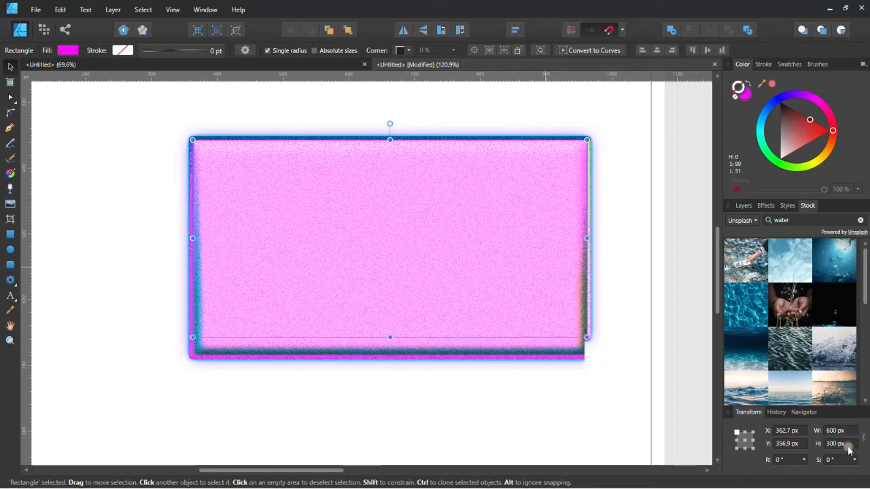
Turn off the pink rectangle's outer glow, inner and outer shadow, 3D, bevel/emboss, color overlay and gradient overlay effects, keeping only its outline.
{"action": "left_click", "coordinate": [744, 205]}
{"action": "left_click", "coordinate": [844, 289]}
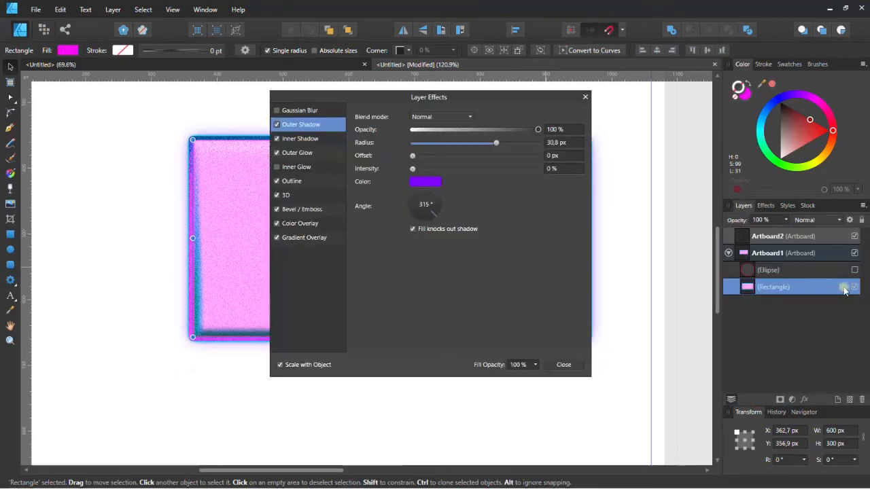
{"action": "left_click", "coordinate": [277, 152]}
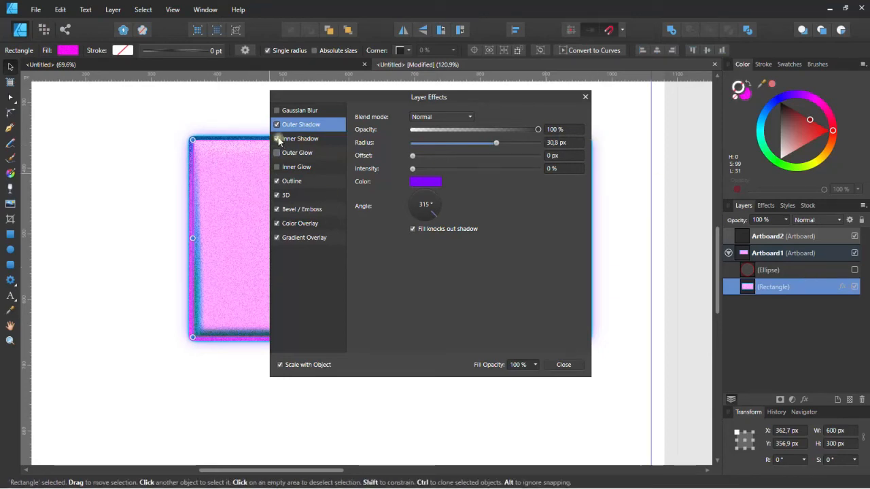
{"action": "left_click", "coordinate": [277, 139]}
{"action": "left_click", "coordinate": [277, 124]}
{"action": "left_click", "coordinate": [277, 195]}
{"action": "left_click", "coordinate": [276, 210]}
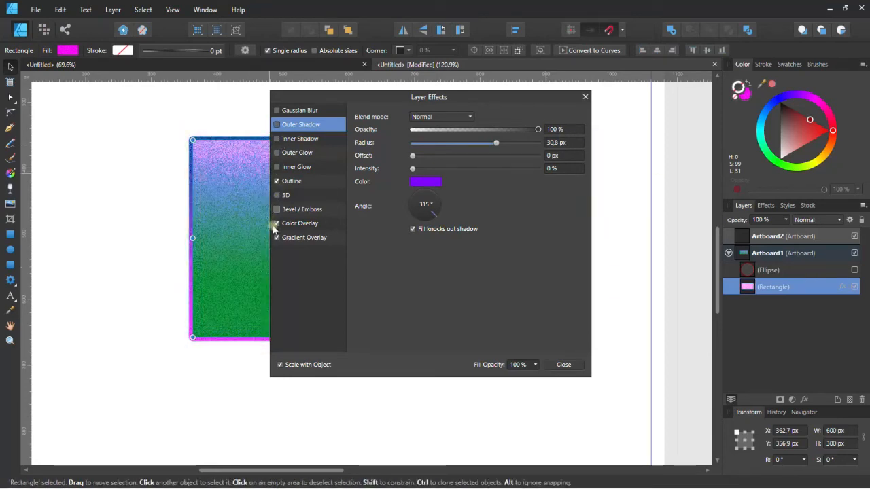
{"action": "left_click", "coordinate": [276, 224]}
{"action": "left_click", "coordinate": [277, 237]}
{"action": "left_click", "coordinate": [563, 365]}
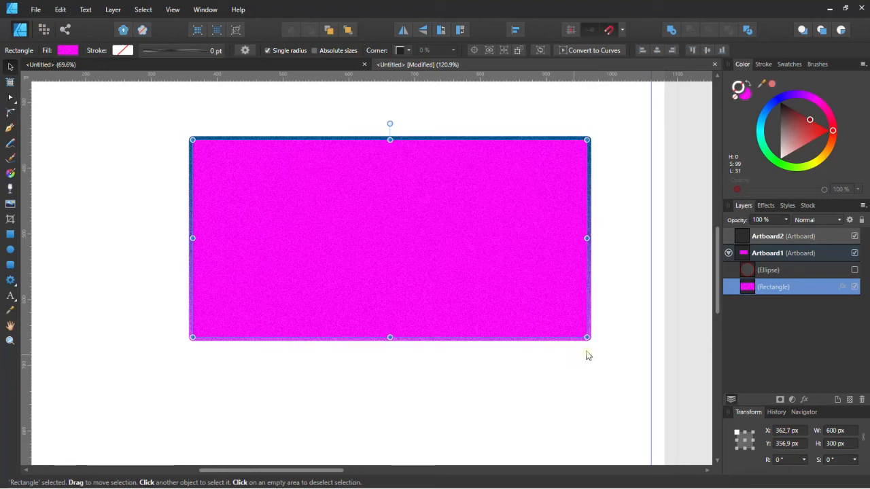
Move the rectangle up and left to about X 220 px, Y 291 px, and rotate it to 90° around its original upper-left corner.
{"action": "left_click", "coordinate": [787, 205]}
{"action": "left_click", "coordinate": [806, 206]}
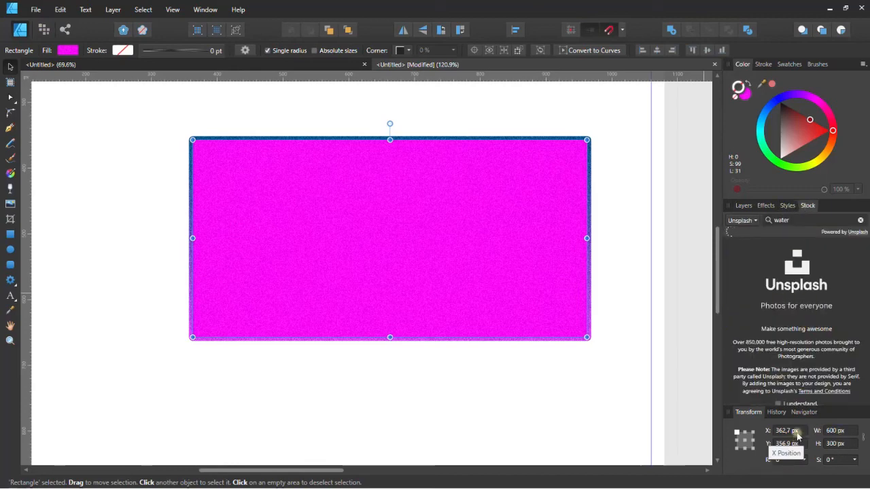
{"action": "left_click_drag", "start_coordinate": [496, 292], "coordinate": [379, 234]}
{"action": "scroll", "coordinate": [399, 256], "scroll_direction": "down", "scroll_amount": 5}
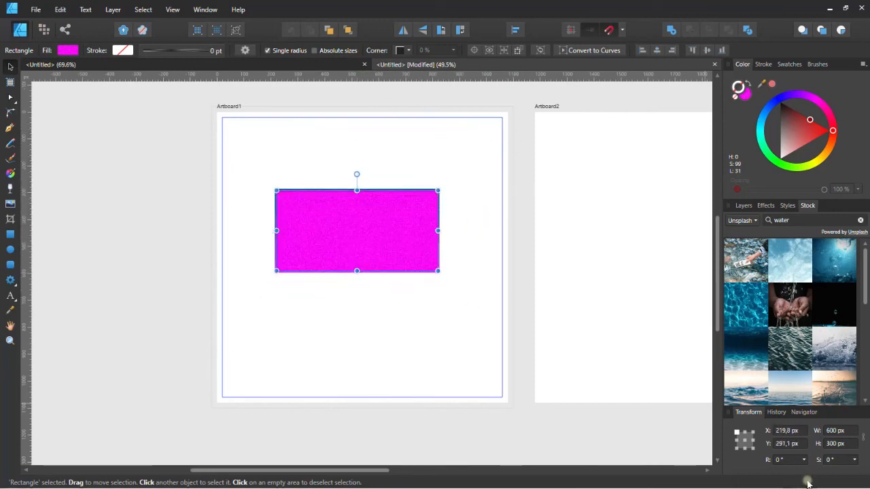
{"action": "left_click", "coordinate": [788, 461]}
{"action": "type", "text": "90"}
{"action": "key", "text": "Return"}
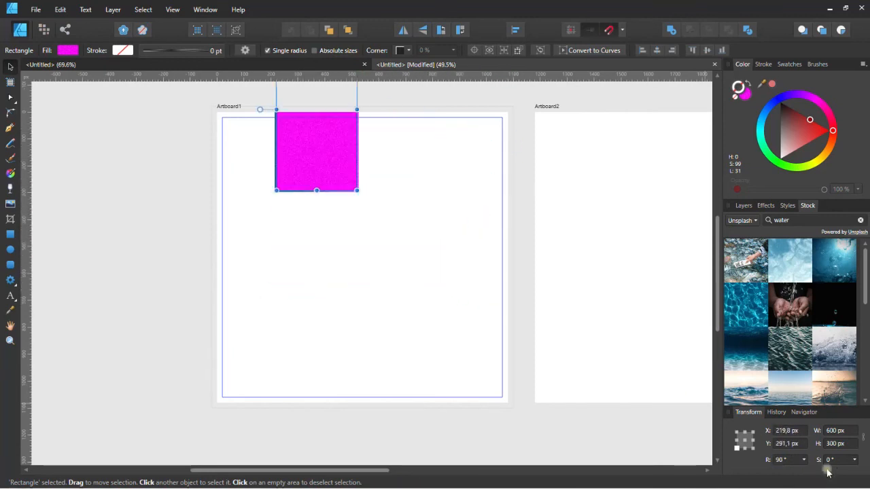
Move the upright rectangle to the middle of Artboard1 and set its rotation to 180° around its centre.
{"action": "left_click_drag", "start_coordinate": [320, 148], "coordinate": [364, 296]}
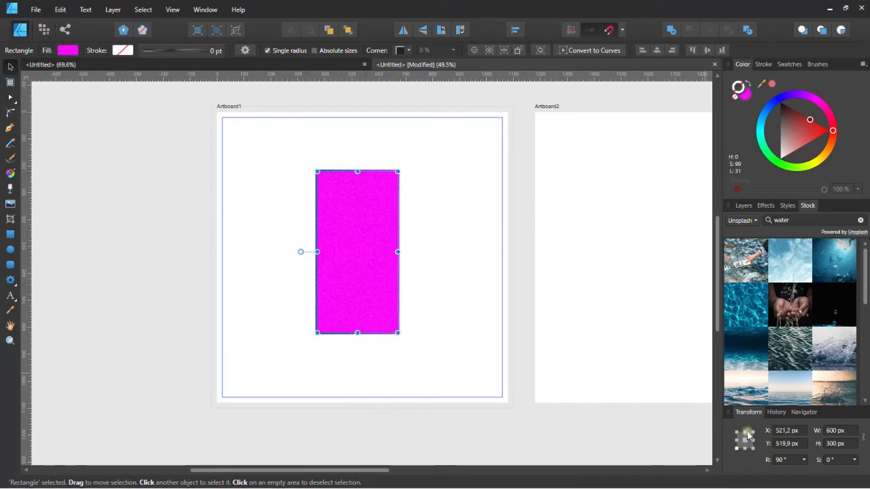
{"action": "left_click", "coordinate": [738, 449]}
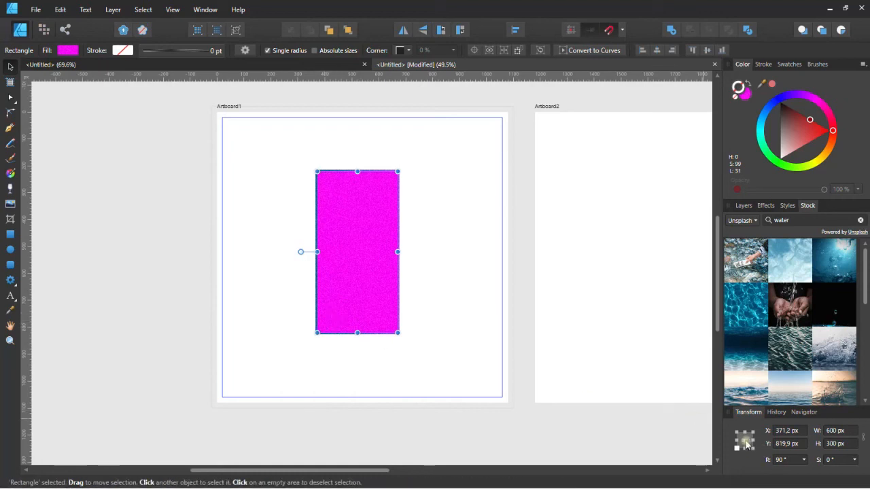
{"action": "left_click", "coordinate": [793, 460]}
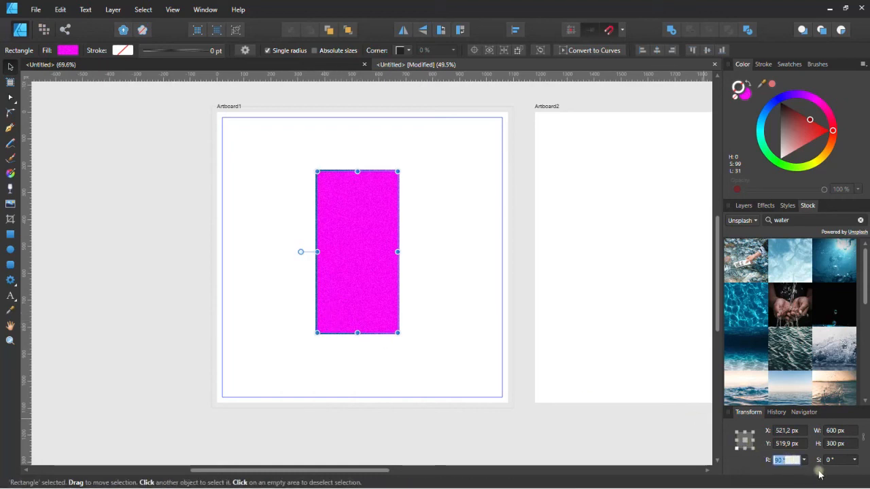
{"action": "type", "text": "180"}
{"action": "key", "text": "Return"}
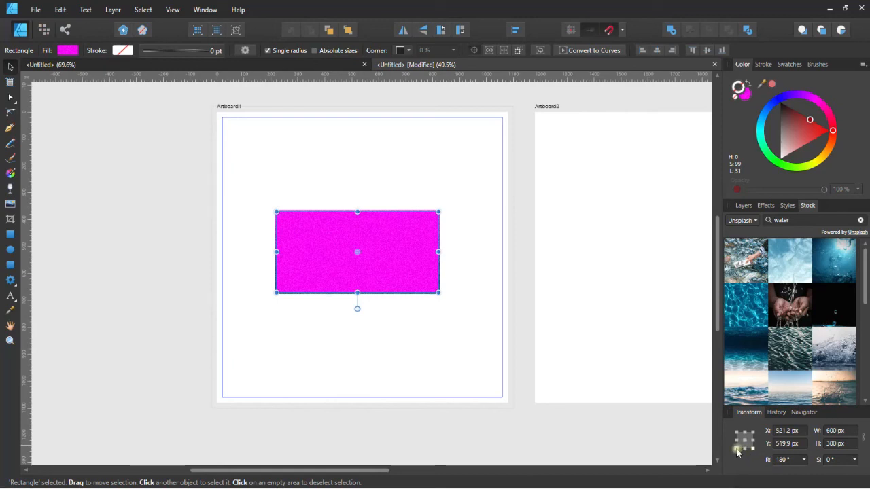
Rotate the rectangle to 90° around its lower-left corner and move it up to about X 459 px, Y 115 px.
{"action": "left_click", "coordinate": [795, 460]}
{"action": "type", "text": "9"}
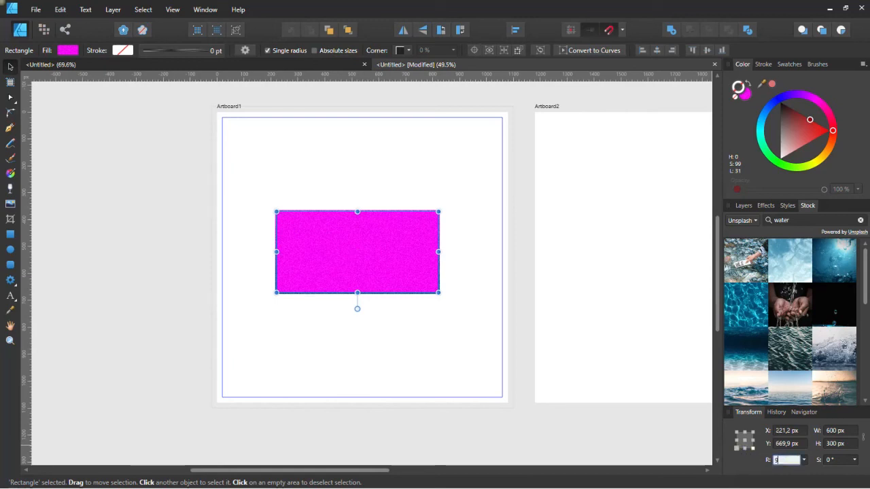
{"action": "type", "text": "0"}
{"action": "key", "text": "Return"}
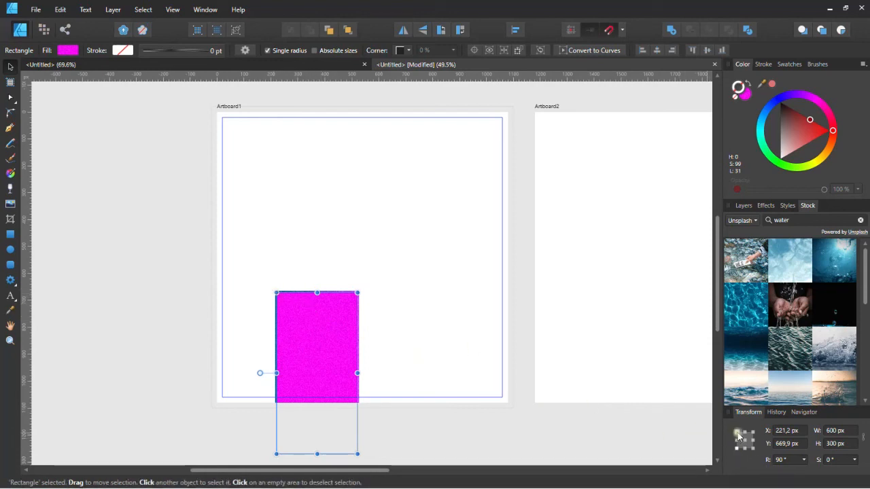
{"action": "left_click_drag", "start_coordinate": [319, 335], "coordinate": [373, 182]}
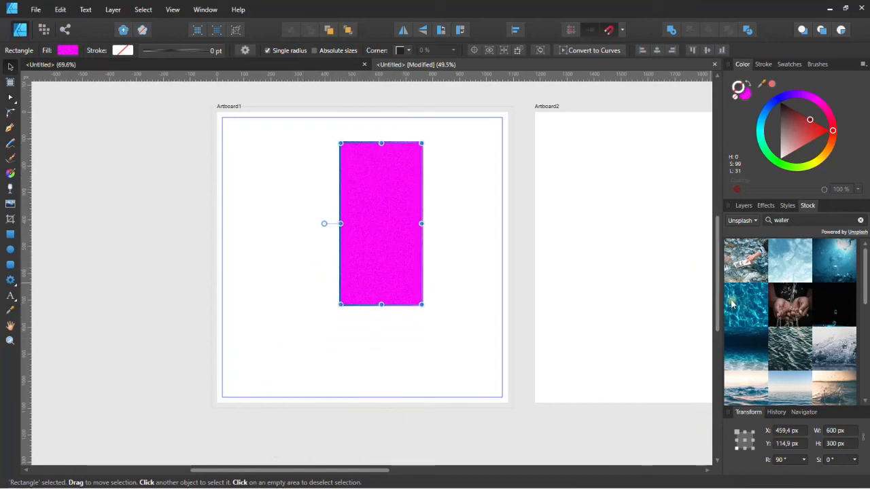
Place the Unsplash photo of sea waves at sunset on Artboard1 and scale it down to about 1127 px wide and 744 px high.
{"action": "scroll", "coordinate": [783, 279], "scroll_direction": "down", "scroll_amount": 3}
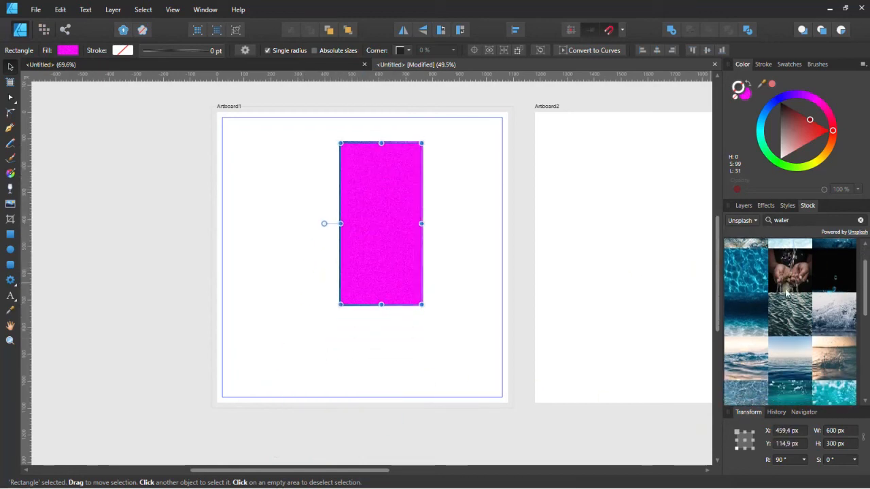
{"action": "left_click_drag", "start_coordinate": [750, 322], "coordinate": [658, 297]}
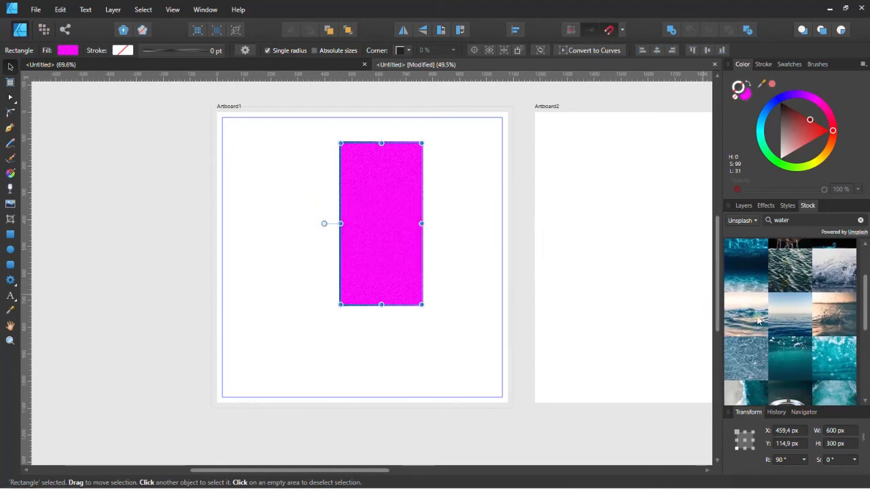
{"action": "left_click_drag", "start_coordinate": [758, 320], "coordinate": [328, 274]}
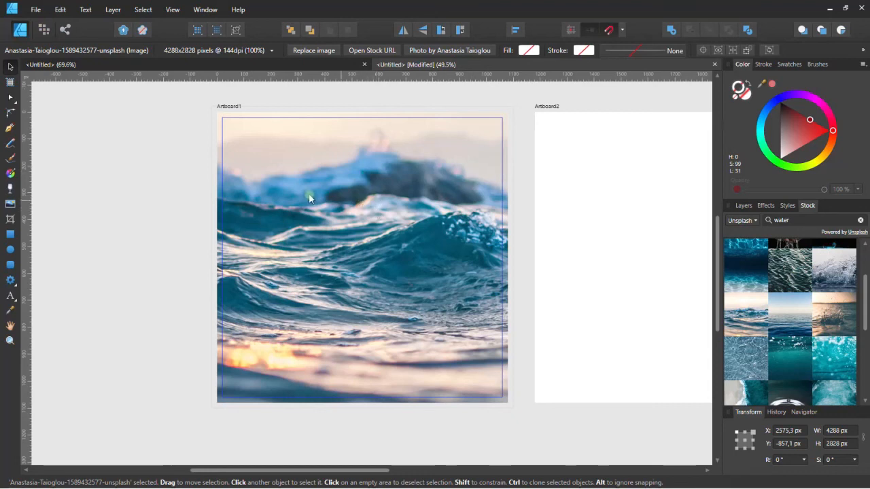
{"action": "scroll", "coordinate": [331, 196], "scroll_direction": "down", "scroll_amount": 5}
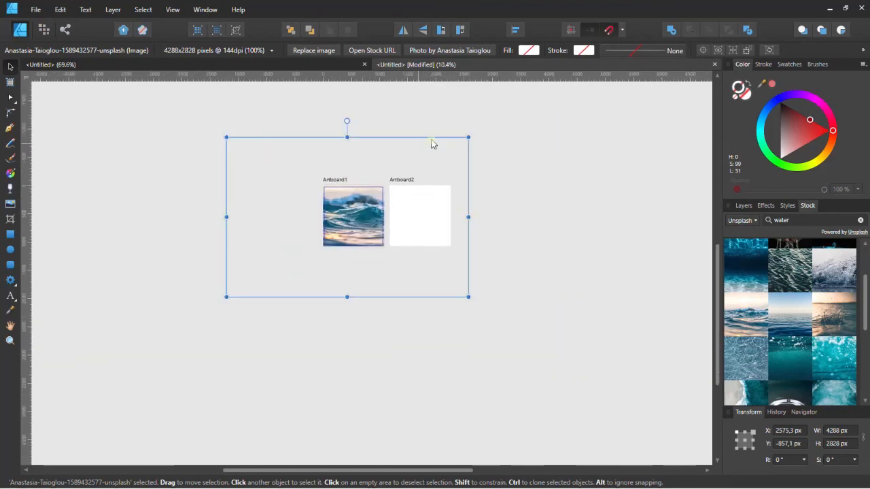
{"action": "left_click_drag", "start_coordinate": [465, 138], "coordinate": [375, 188]}
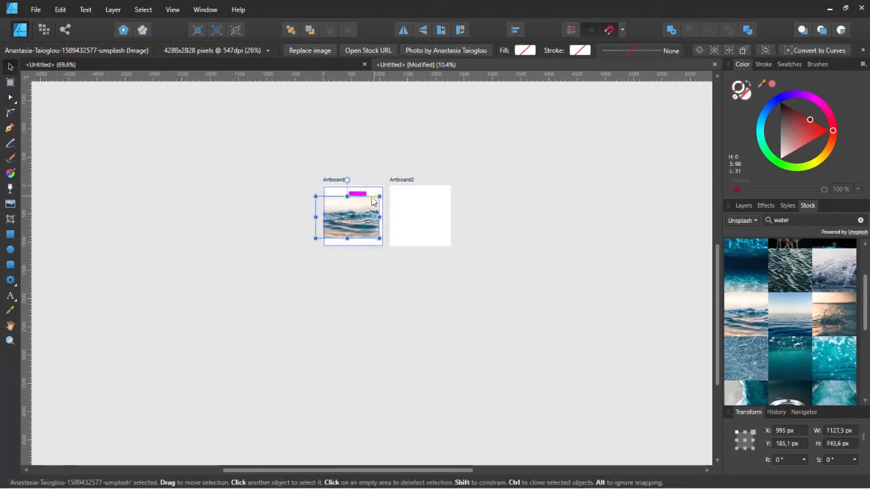
Move the sea photo to the right and scale it down to about 710 px wide and 469 px high.
{"action": "scroll", "coordinate": [377, 189], "scroll_direction": "up", "scroll_amount": 3}
{"action": "scroll", "coordinate": [259, 134], "scroll_direction": "up", "scroll_amount": 6}
{"action": "scroll", "coordinate": [335, 208], "scroll_direction": "down", "scroll_amount": 4}
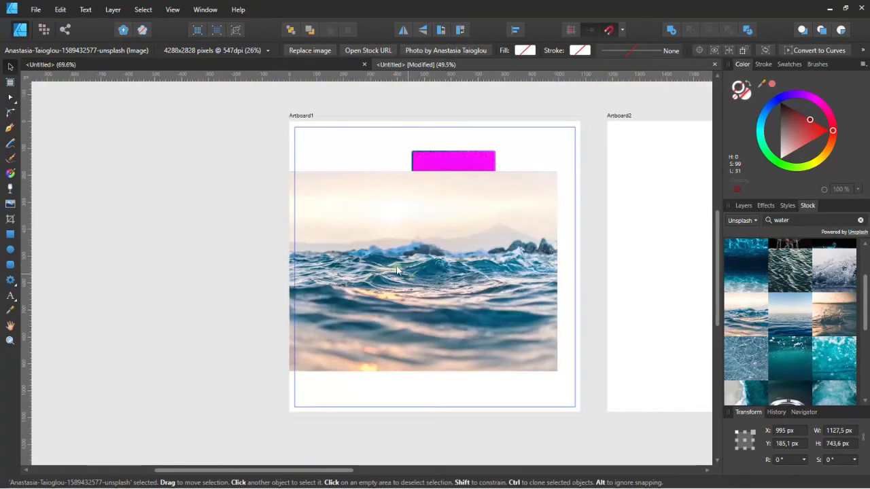
{"action": "left_click_drag", "start_coordinate": [396, 271], "coordinate": [431, 266]}
{"action": "left_click_drag", "start_coordinate": [593, 166], "coordinate": [537, 204]}
Browse more water photos, check the available stock providers, and look over the styles and layers.
{"action": "scroll", "coordinate": [827, 265], "scroll_direction": "down", "scroll_amount": 3}
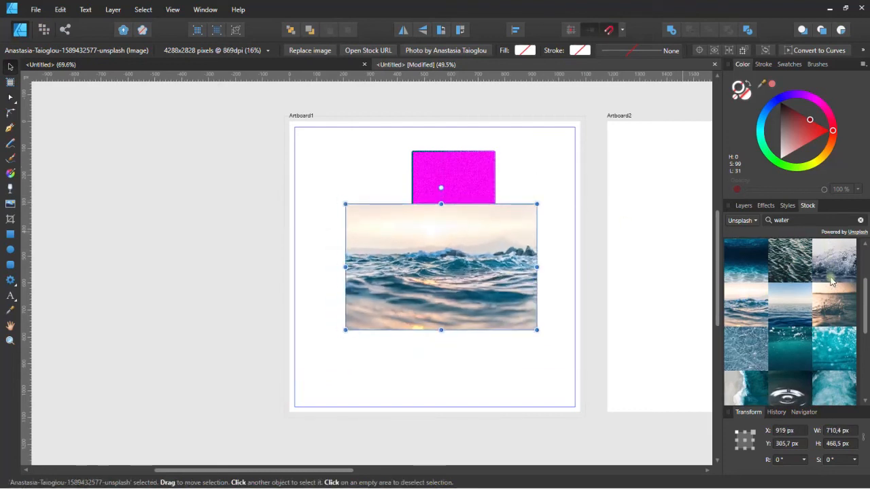
{"action": "left_click", "coordinate": [741, 221]}
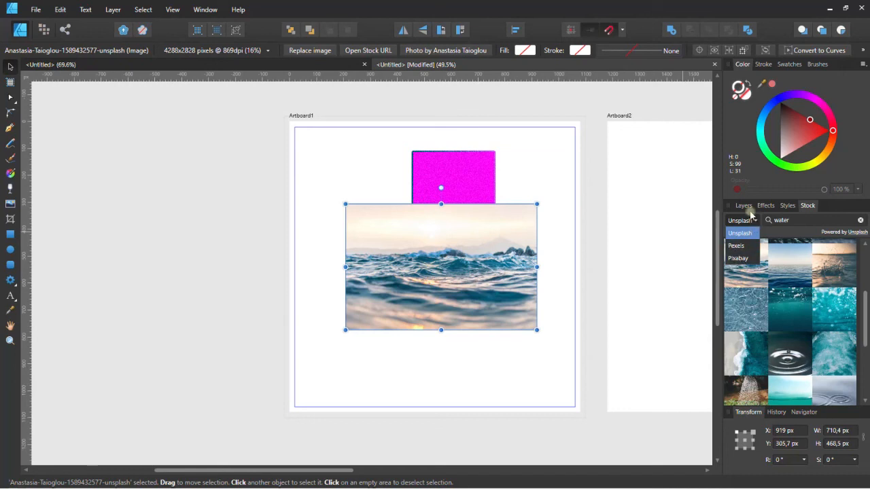
{"action": "left_click", "coordinate": [747, 207]}
{"action": "left_click", "coordinate": [787, 205]}
{"action": "left_click", "coordinate": [742, 206]}
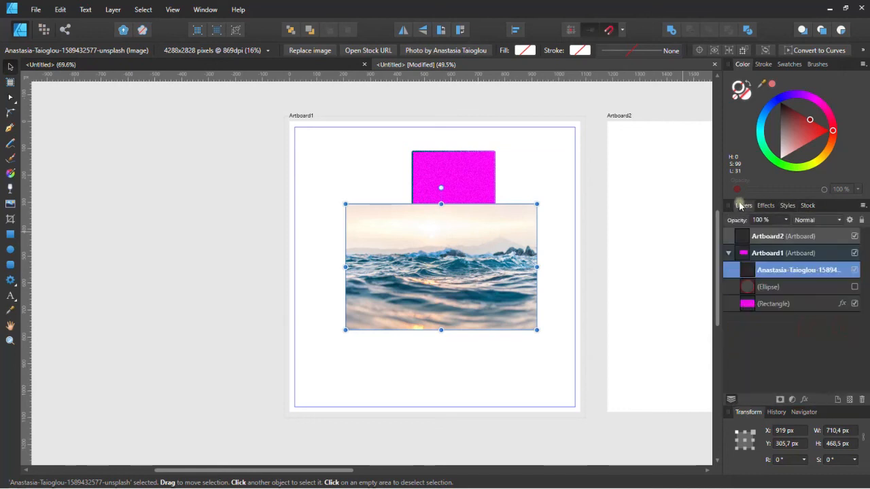
Review the document's recorded editing history from the latest action back to the first.
{"action": "left_click", "coordinate": [775, 412]}
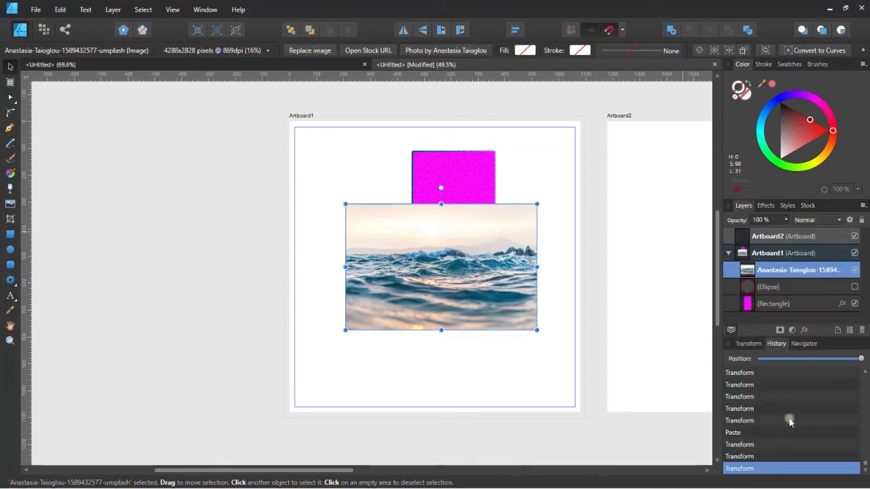
{"action": "scroll", "coordinate": [753, 418], "scroll_direction": "up", "scroll_amount": 15}
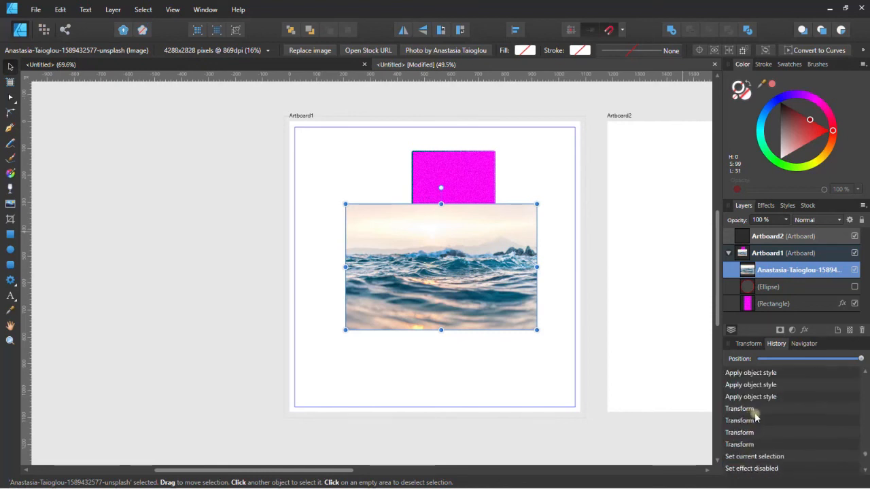
{"action": "scroll", "coordinate": [757, 411], "scroll_direction": "up", "scroll_amount": 12}
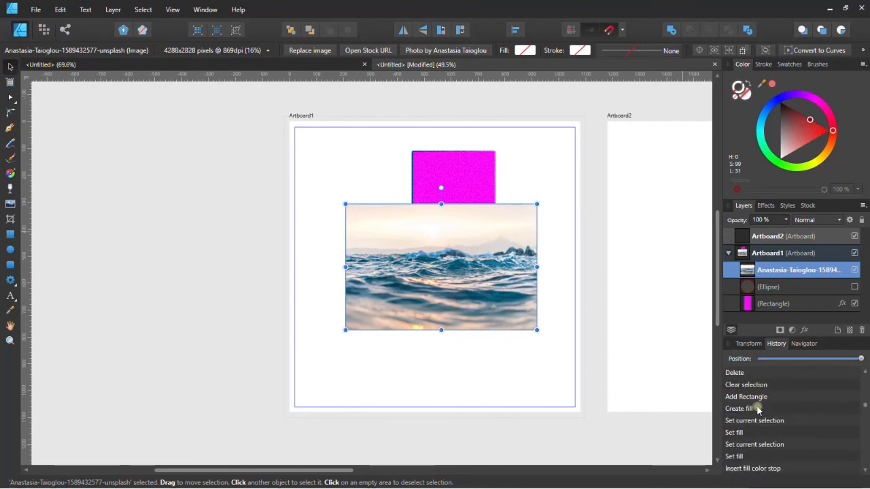
{"action": "scroll", "coordinate": [790, 389], "scroll_direction": "down", "scroll_amount": 8}
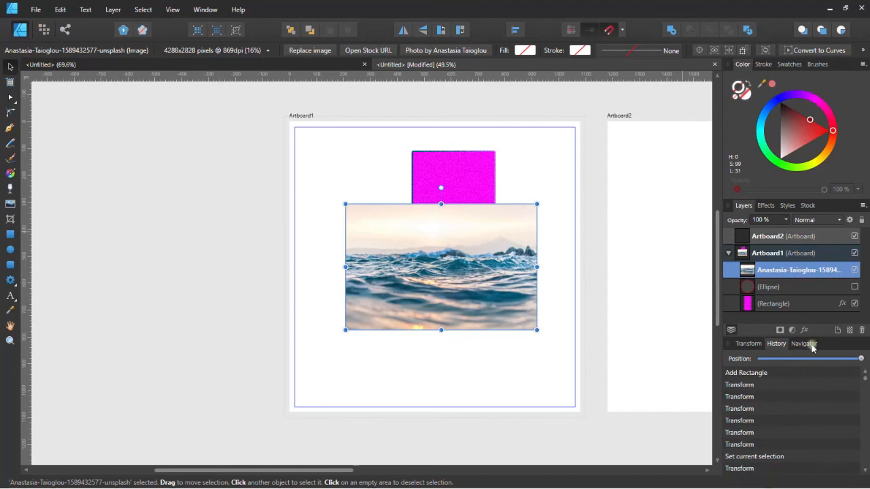
{"action": "scroll", "coordinate": [761, 402], "scroll_direction": "down", "scroll_amount": 12}
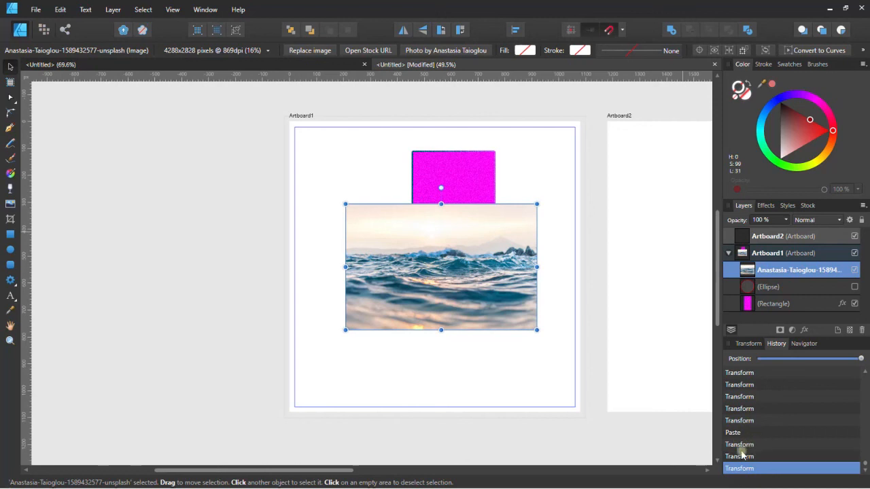
Compare the sea photo's last history states and revert to the first transform after it was pasted.
{"action": "left_click", "coordinate": [742, 456]}
{"action": "left_click", "coordinate": [743, 445]}
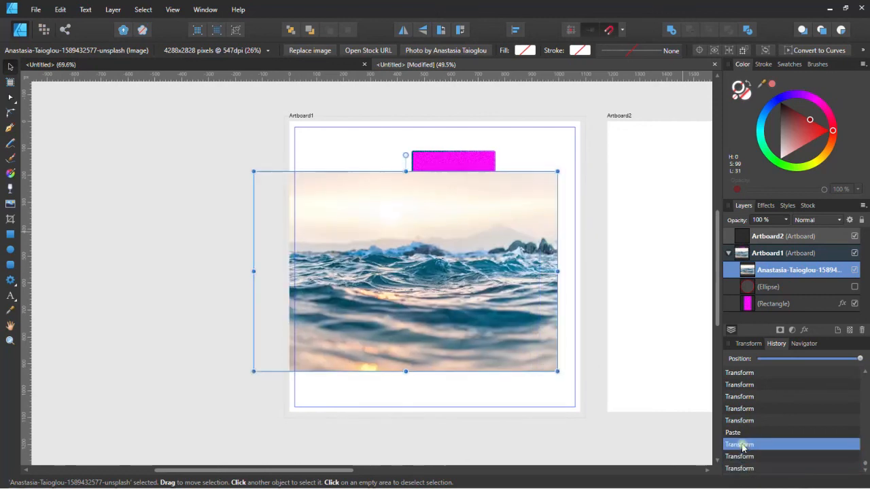
{"action": "left_click", "coordinate": [742, 457]}
{"action": "left_click", "coordinate": [729, 468]}
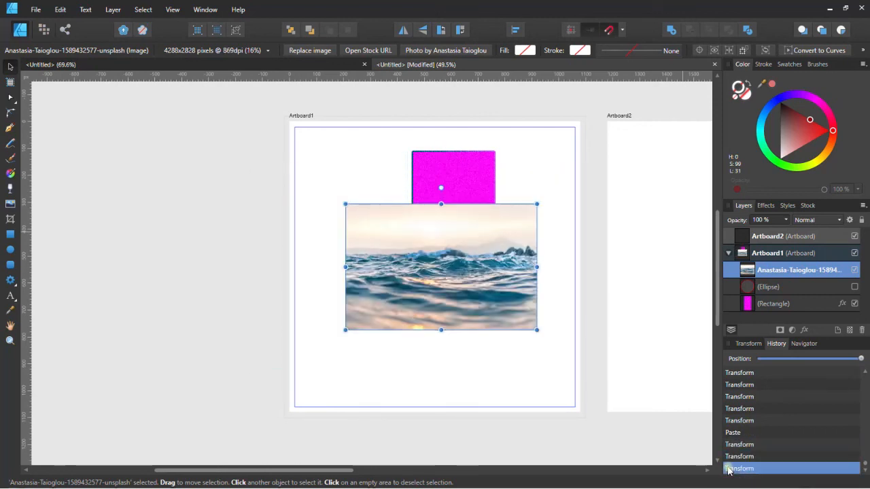
{"action": "left_click", "coordinate": [734, 457]}
{"action": "left_click", "coordinate": [738, 445]}
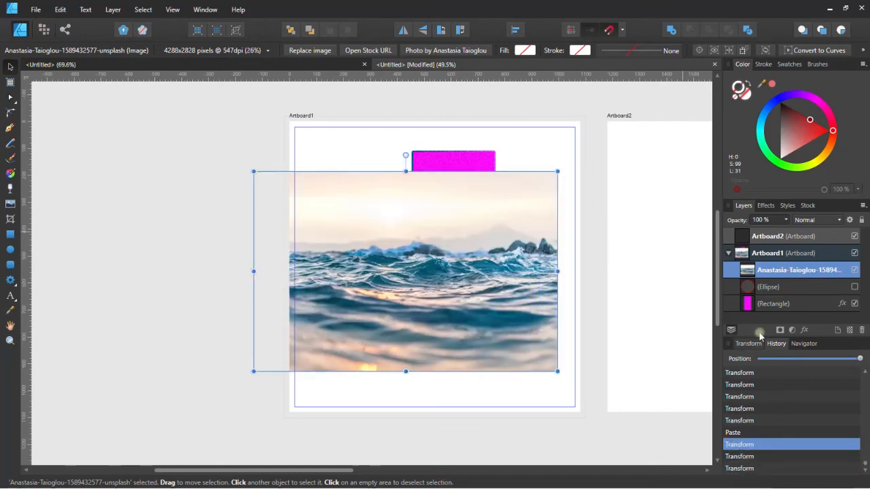
Examine both artboards in the navigation overview, panning the canvas and reducing the zoom to 10 %.
{"action": "left_click", "coordinate": [804, 343]}
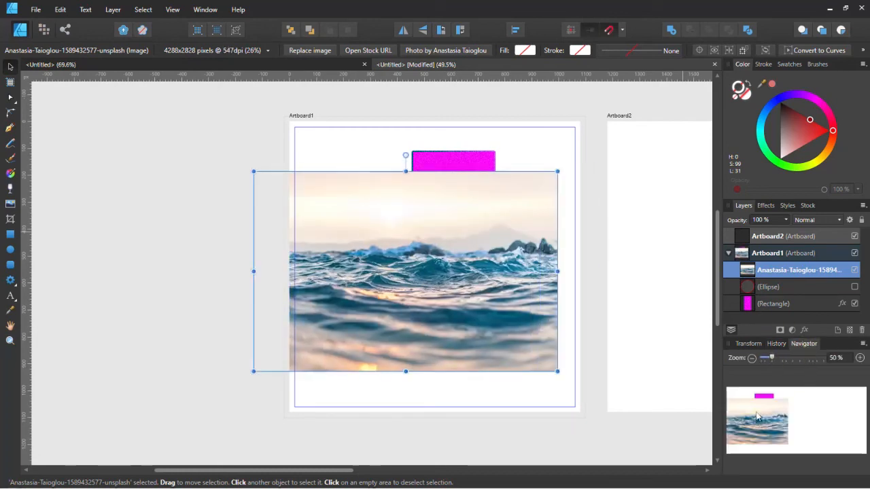
{"action": "left_click_drag", "start_coordinate": [758, 417], "coordinate": [808, 430]}
{"action": "left_click_drag", "start_coordinate": [773, 357], "coordinate": [764, 357]}
{"action": "mouse_move", "coordinate": [759, 406]}
{"action": "left_mouse_down"}
{"action": "mouse_move", "coordinate": [854, 406]}
{"action": "mouse_move", "coordinate": [779, 437]}
{"action": "mouse_move", "coordinate": [714, 396]}
{"action": "mouse_move", "coordinate": [839, 410]}
{"action": "mouse_move", "coordinate": [752, 427]}
{"action": "mouse_move", "coordinate": [760, 426]}
{"action": "left_mouse_up"}
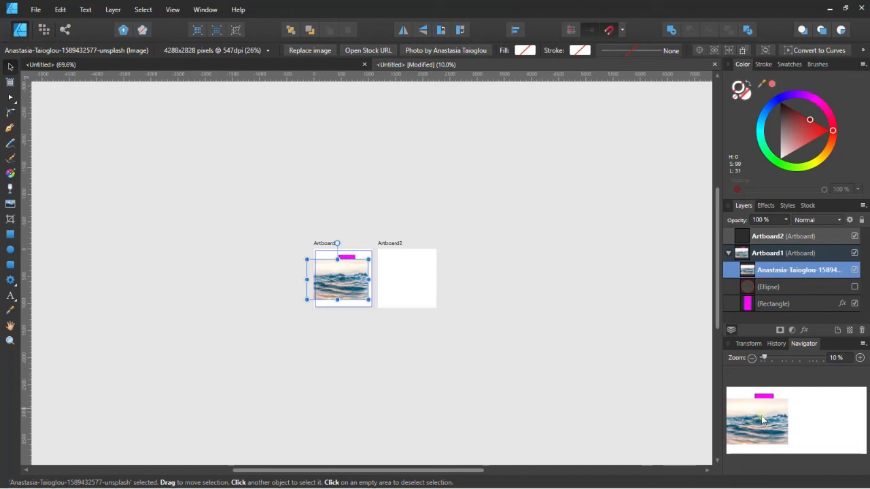
Move the sea photo slightly right so its right edge meets Artboard1's right edge, and deselect it.
{"action": "scroll", "coordinate": [337, 277], "scroll_direction": "up", "scroll_amount": 3}
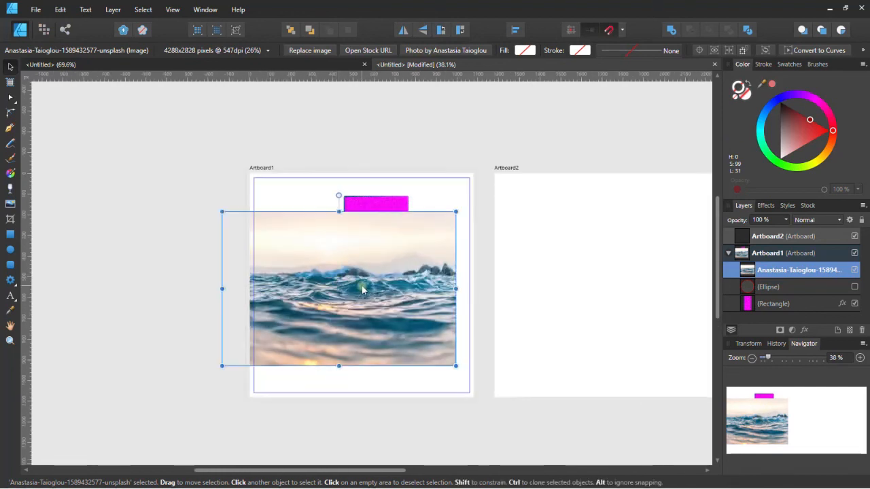
{"action": "scroll", "coordinate": [361, 286], "scroll_direction": "up", "scroll_amount": 2}
{"action": "left_click_drag", "start_coordinate": [361, 285], "coordinate": [380, 293]}
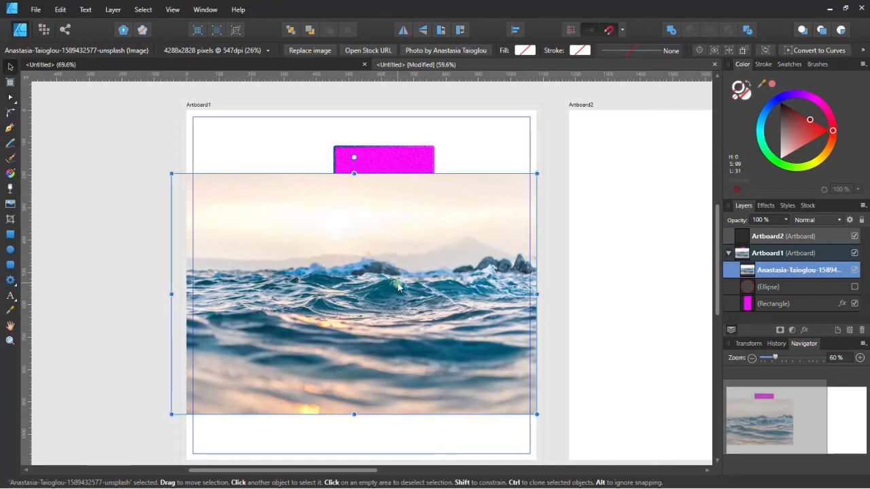
{"action": "left_click", "coordinate": [474, 140]}
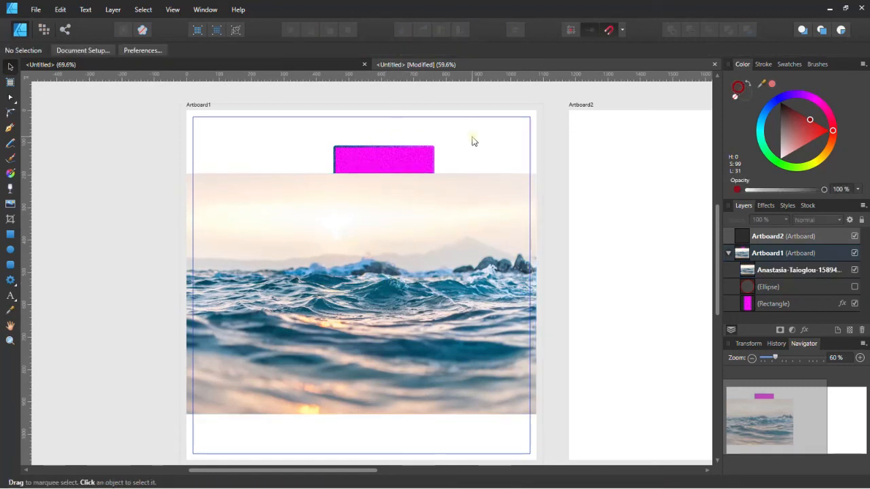
Delete the pink rectangle and the hidden ellipse from Artboard1, leaving only the sea photo.
{"action": "left_click", "coordinate": [398, 164]}
{"action": "key", "text": "Delete"}
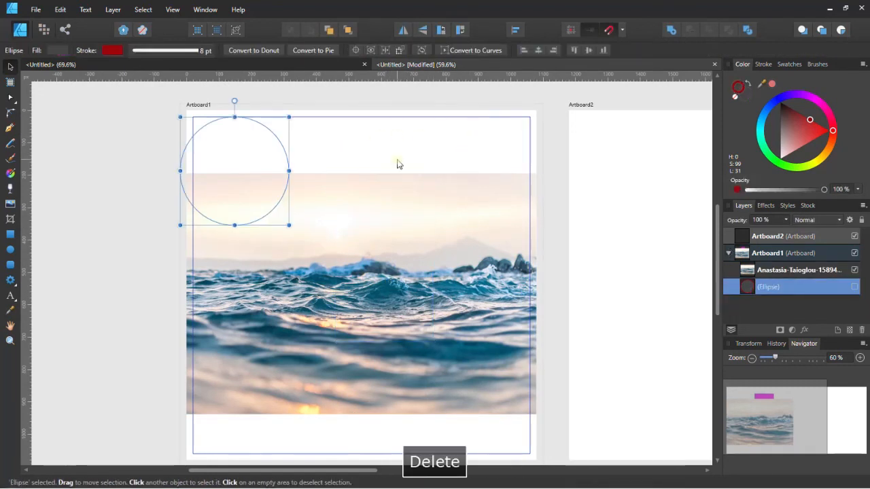
{"action": "key", "text": "Delete"}
{"action": "key", "text": "Delete"}
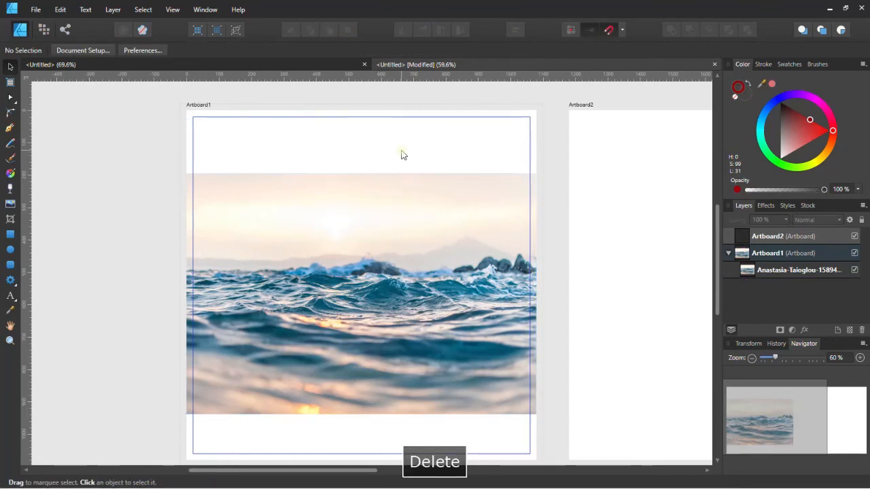